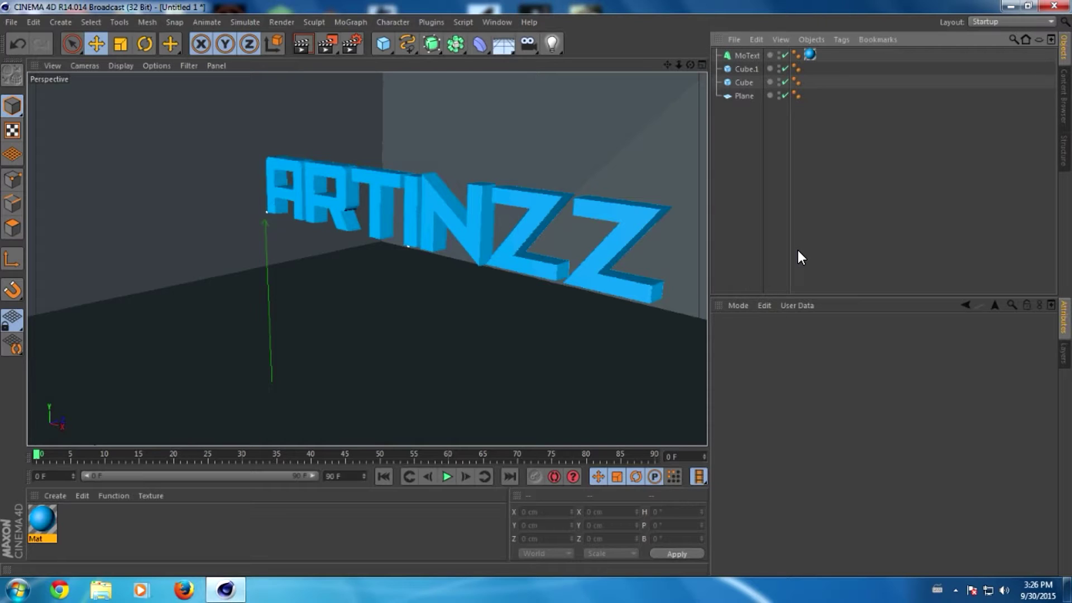
- Orbit the perspective view so the ARTINZZ text faces the camera
{"action": "mouse_move", "coordinate": [690, 65]}
{"action": "left_mouse_down"}
{"action": "mouse_move", "coordinate": [665, 65]}
{"action": "mouse_move", "coordinate": [681, 65]}
{"action": "left_mouse_up"}
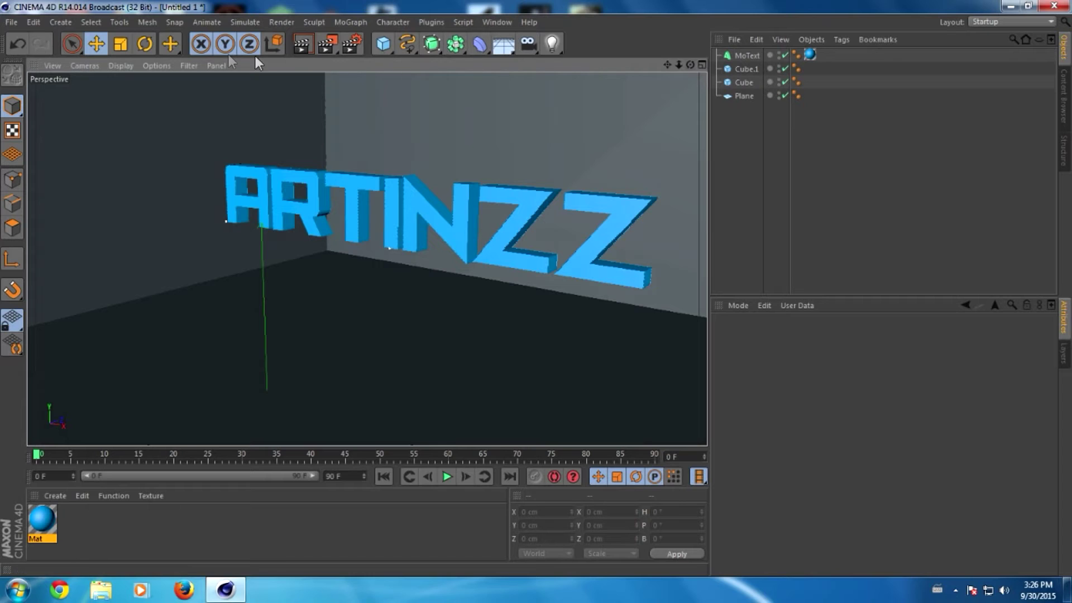
- Switch to the Rotate tool and select the MoText object
{"action": "left_click", "coordinate": [146, 39]}
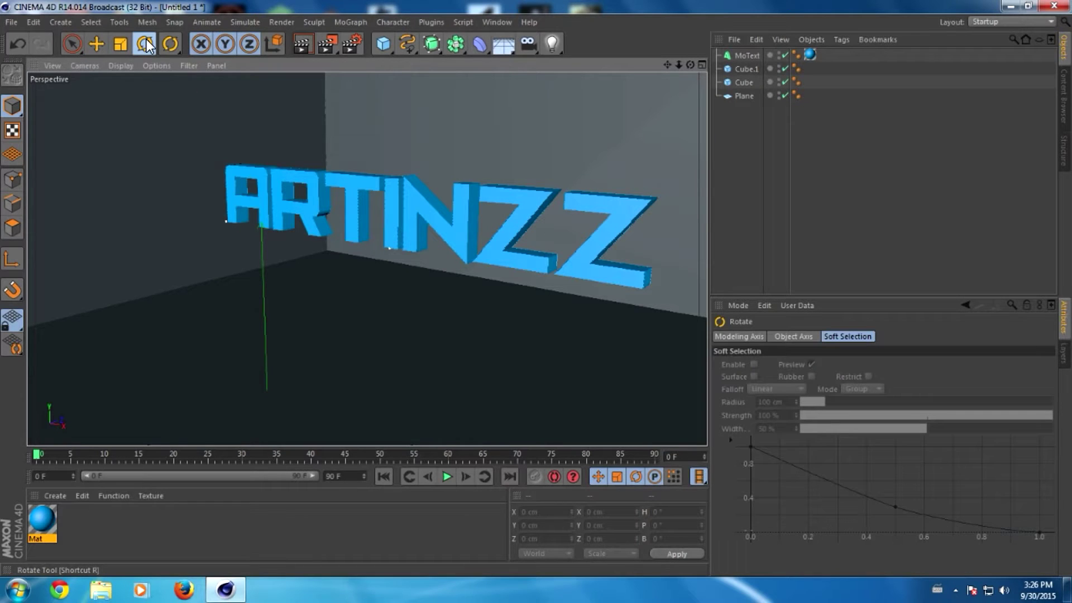
{"action": "left_click", "coordinate": [740, 56]}
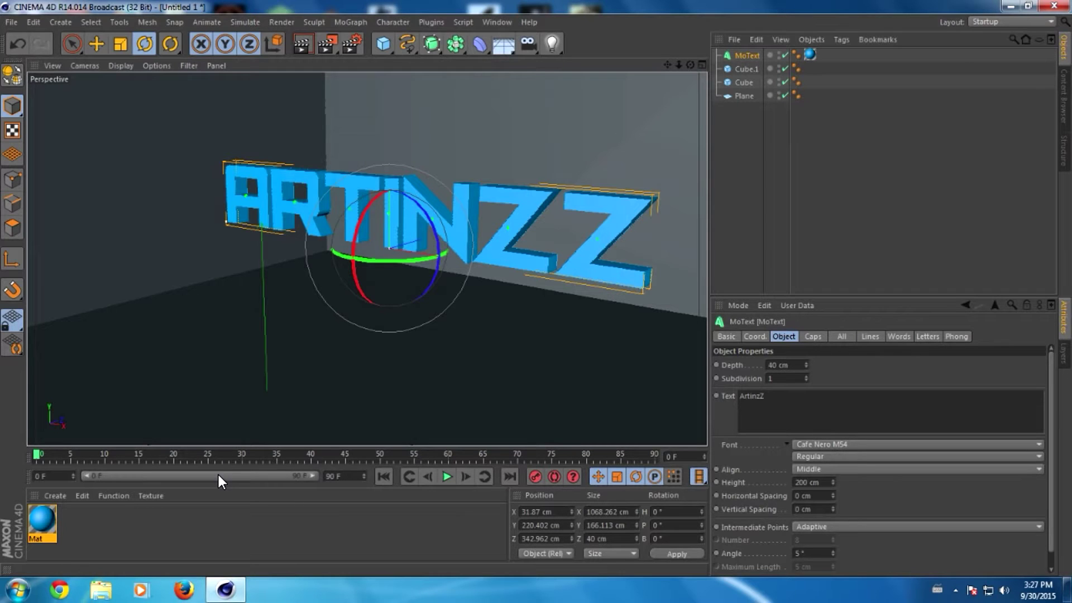
- Adjust the visible timeline range and change the end frame to 500
{"action": "left_click_drag", "start_coordinate": [310, 476], "coordinate": [182, 474]}
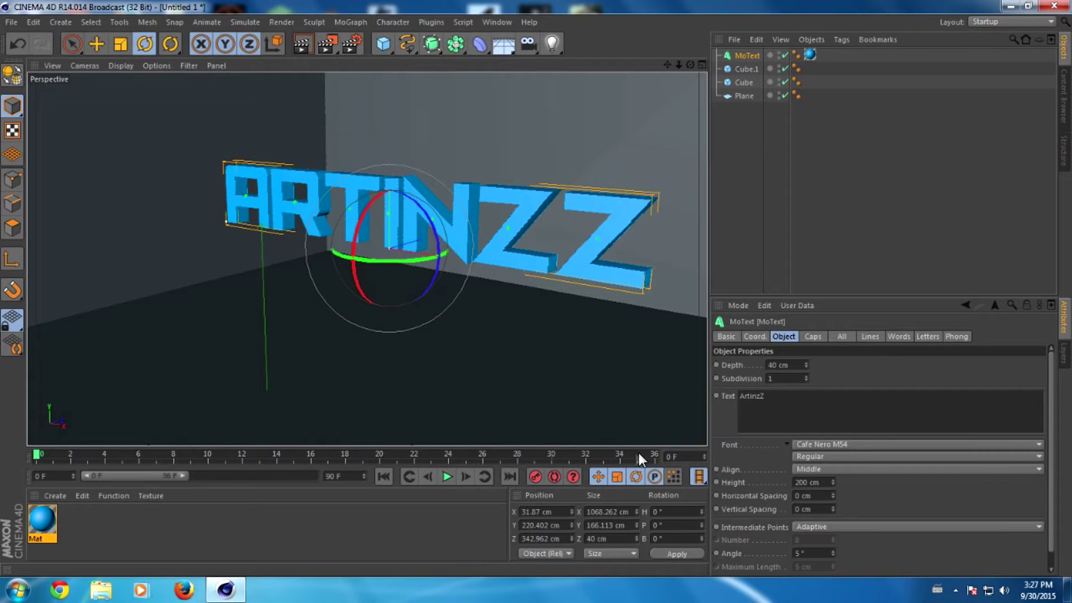
{"action": "left_click_drag", "start_coordinate": [158, 476], "coordinate": [285, 477]}
{"action": "left_click_drag", "start_coordinate": [285, 477], "coordinate": [186, 475]}
{"action": "left_click_drag", "start_coordinate": [185, 475], "coordinate": [315, 476]}
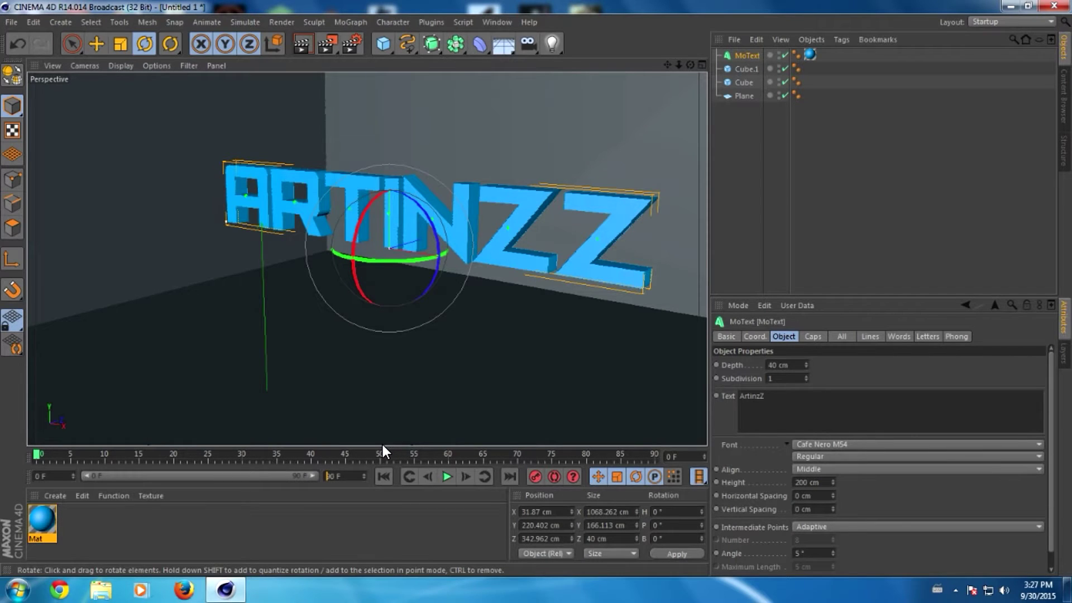
{"action": "key", "text": "Delete"}
{"action": "type", "text": "50"}
{"action": "key", "text": "Return"}
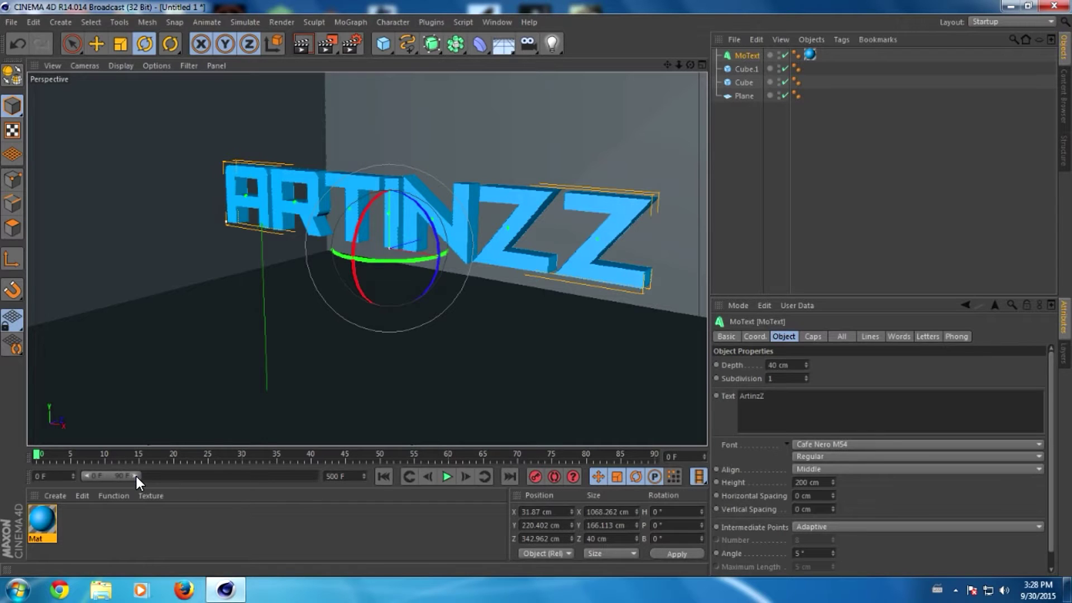
- Shorten the animation end frame from 500 to 60 F
{"action": "left_click_drag", "start_coordinate": [108, 471], "coordinate": [35, 457]}
{"action": "left_click_drag", "start_coordinate": [134, 476], "coordinate": [337, 473]}
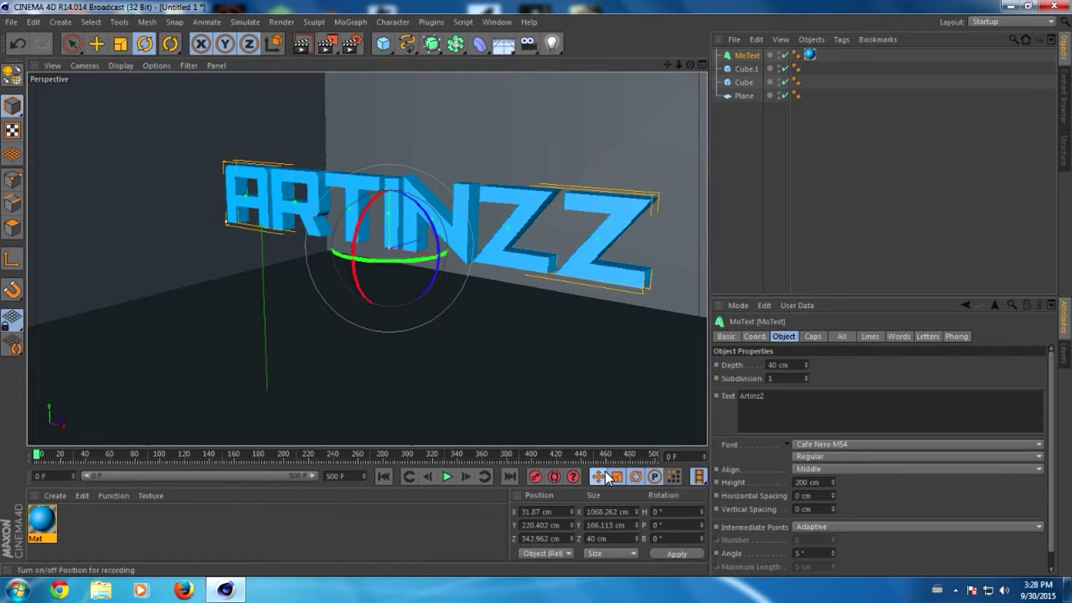
{"action": "left_click", "coordinate": [327, 477]}
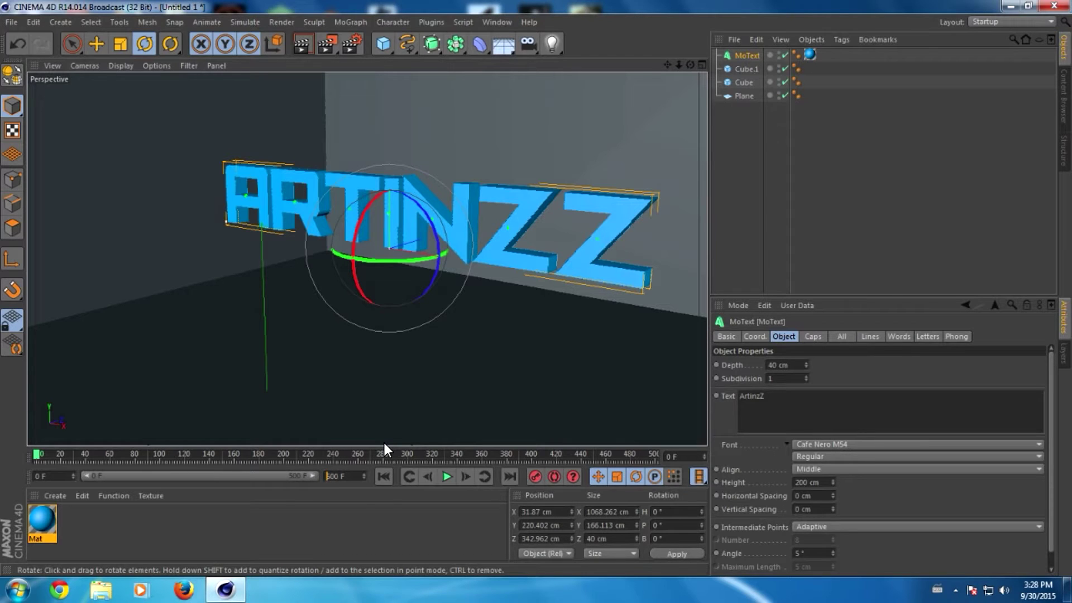
{"action": "key", "text": "Delete"}
{"action": "key", "text": "Delete"}
{"action": "type", "text": "6"}
{"action": "key", "text": "Return"}
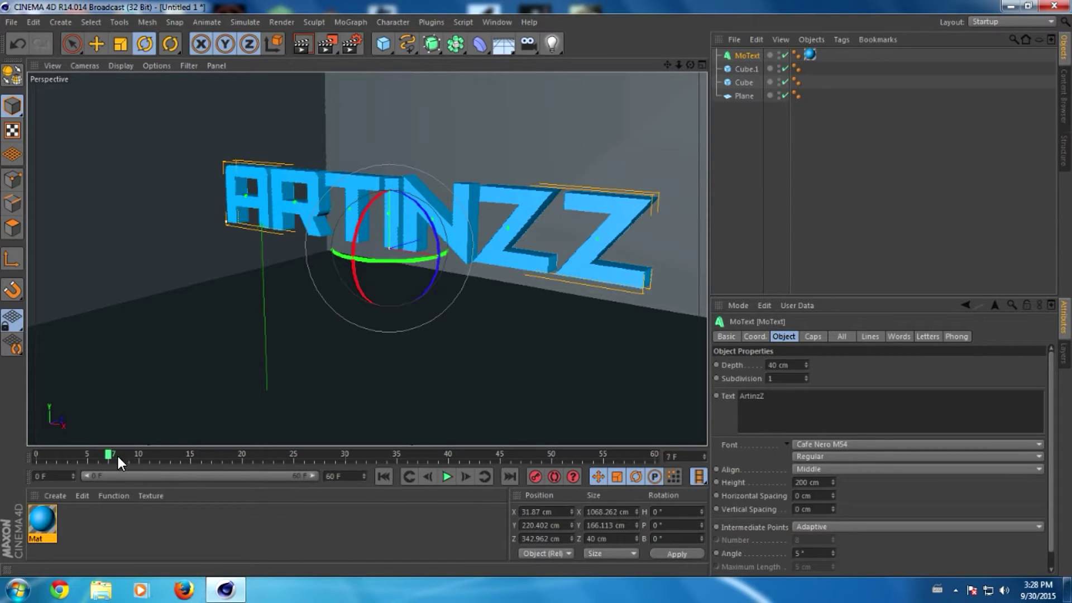
- Record the upright ARTINZZ text as a keyframe at frame 0
{"action": "left_click_drag", "start_coordinate": [113, 459], "coordinate": [155, 457]}
{"action": "left_click_drag", "start_coordinate": [170, 453], "coordinate": [37, 454]}
{"action": "left_click", "coordinate": [533, 472]}
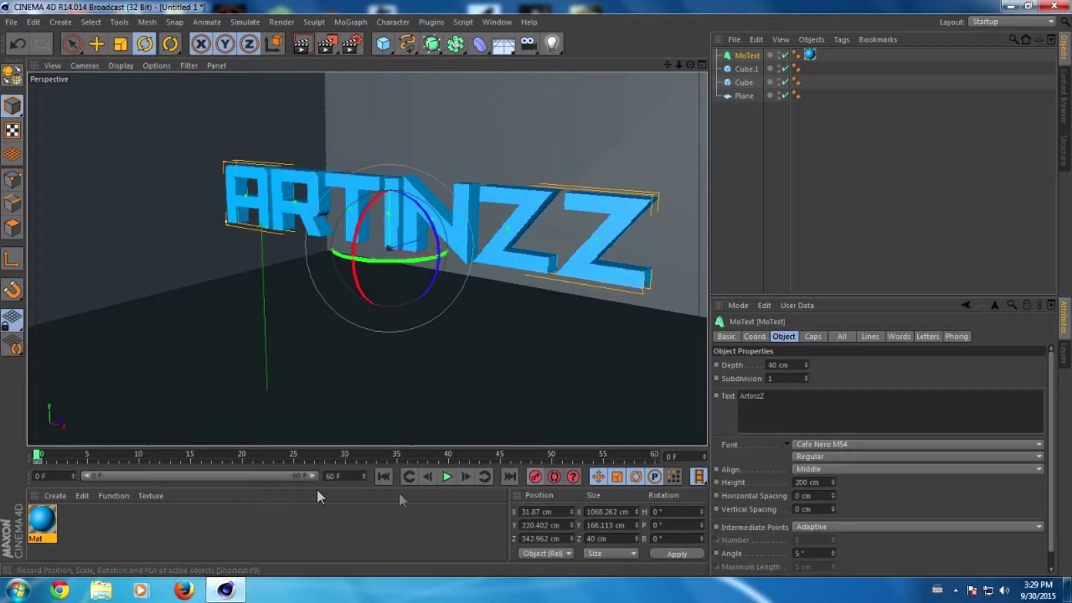
- At frame 15, tip the text flat to about 94° pitch and record a keyframe
{"action": "left_click_drag", "start_coordinate": [66, 457], "coordinate": [35, 457]}
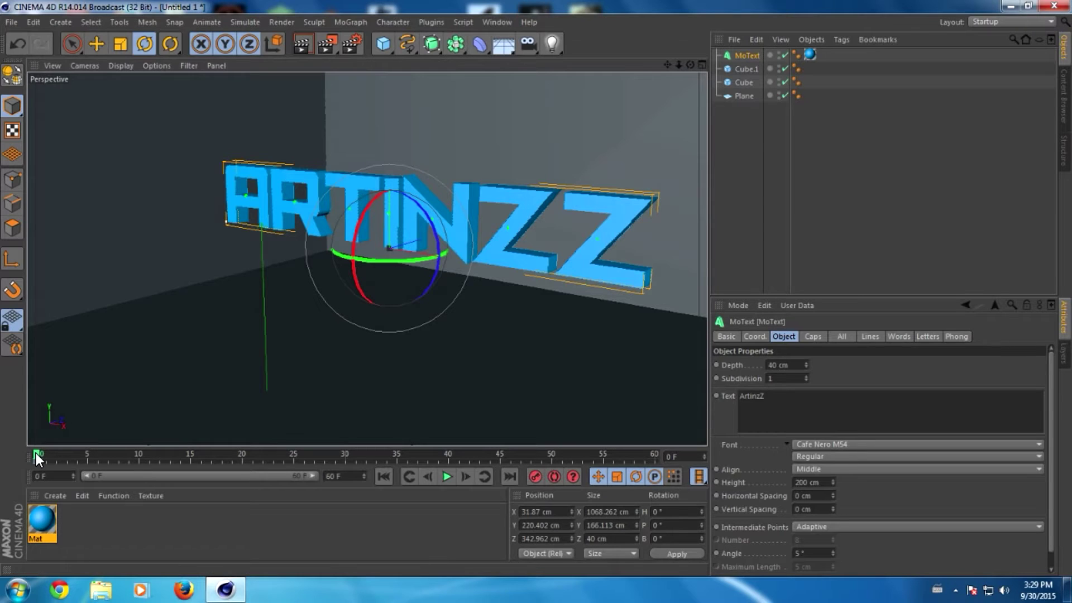
{"action": "left_click_drag", "start_coordinate": [36, 451], "coordinate": [190, 451]}
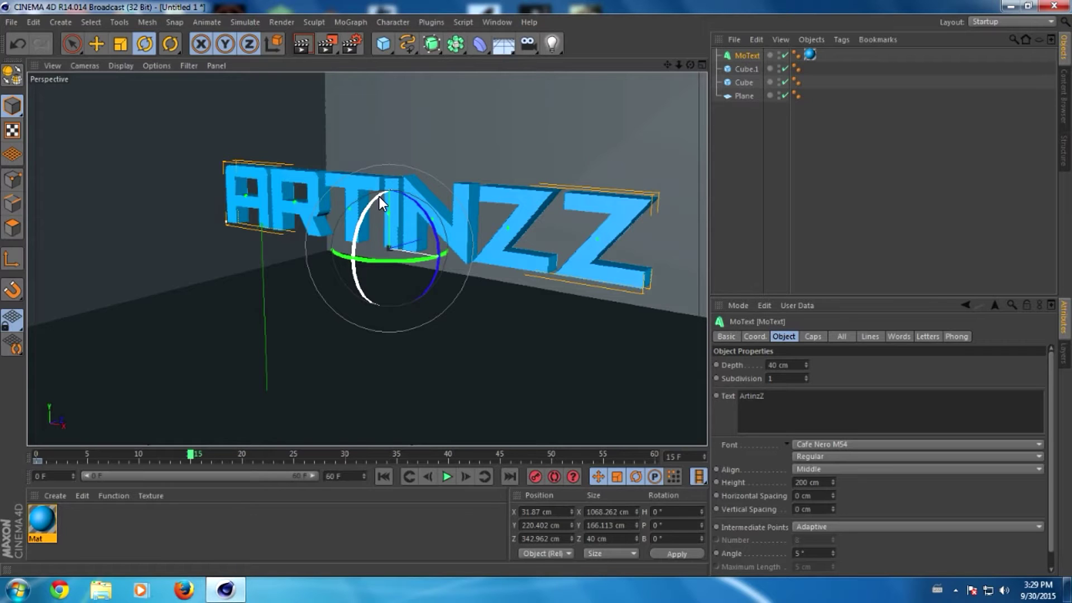
{"action": "left_click_drag", "start_coordinate": [380, 192], "coordinate": [326, 288]}
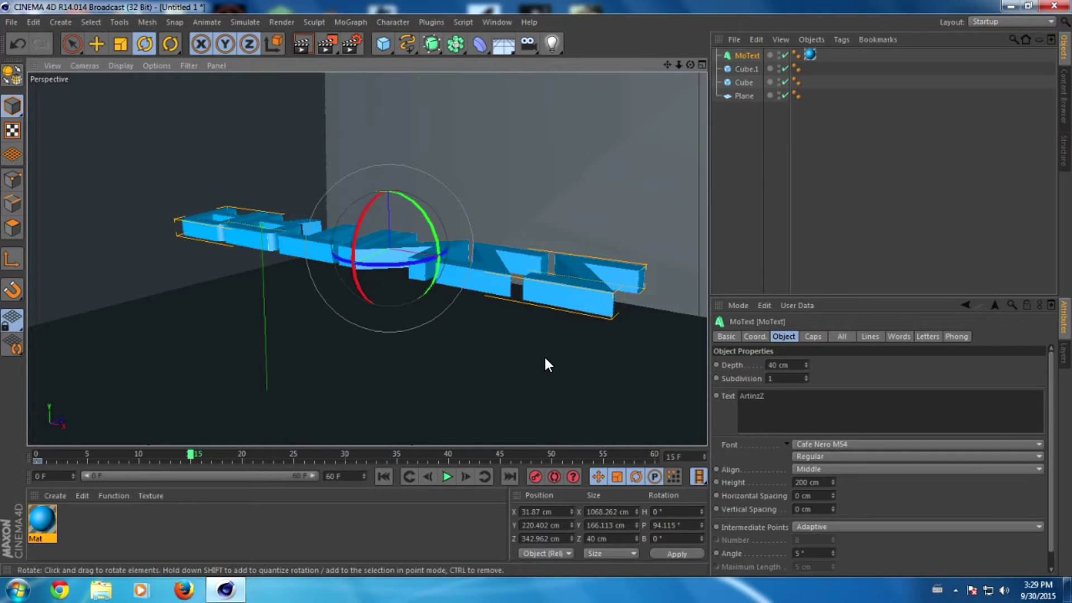
{"action": "left_click", "coordinate": [533, 474]}
- Play the rotation animation from frame 0 to preview it
{"action": "left_click_drag", "start_coordinate": [191, 454], "coordinate": [37, 456]}
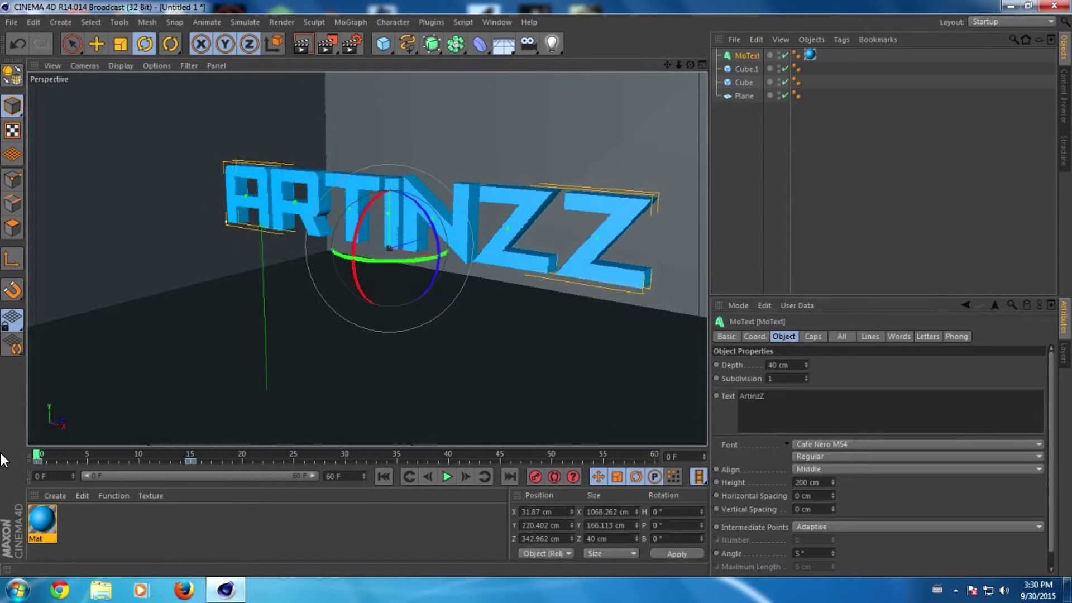
{"action": "left_click", "coordinate": [448, 475]}
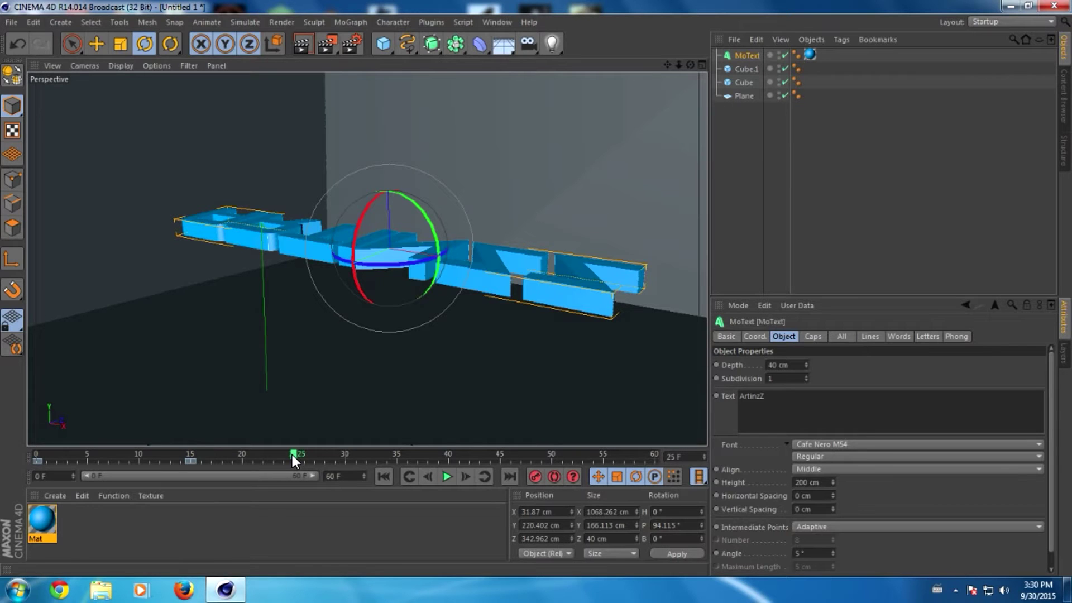
{"action": "left_click_drag", "start_coordinate": [293, 454], "coordinate": [58, 441]}
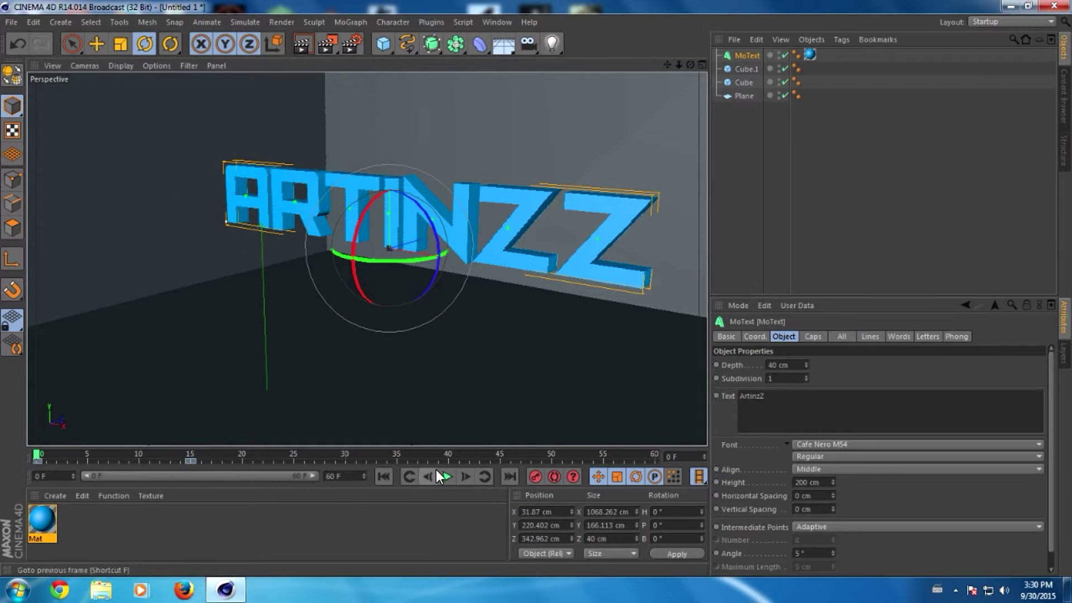
{"action": "left_click", "coordinate": [451, 478]}
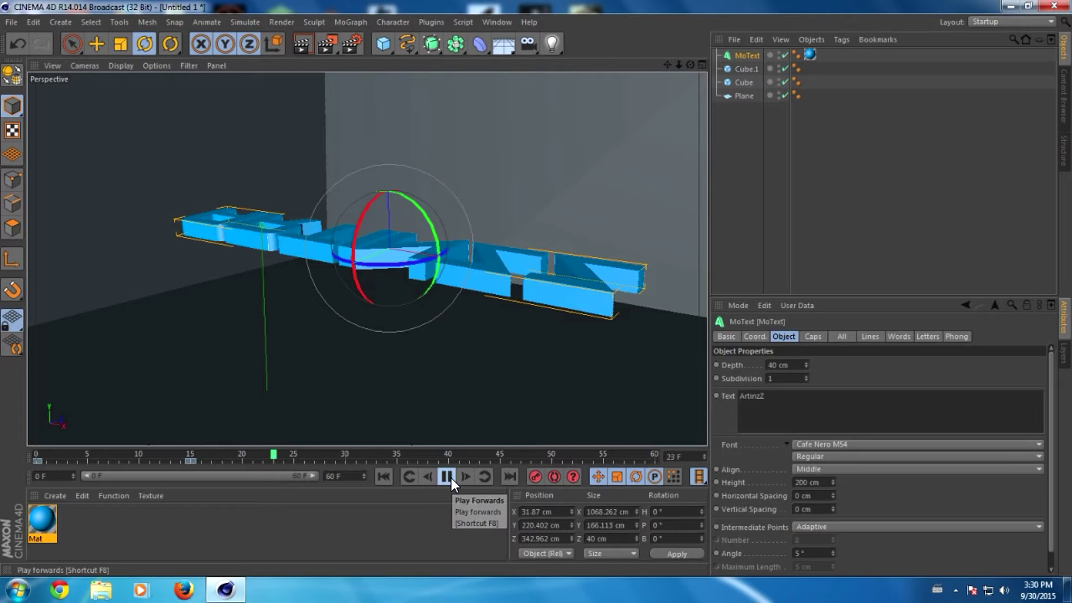
{"action": "left_click", "coordinate": [451, 478]}
{"action": "left_click", "coordinate": [384, 476]}
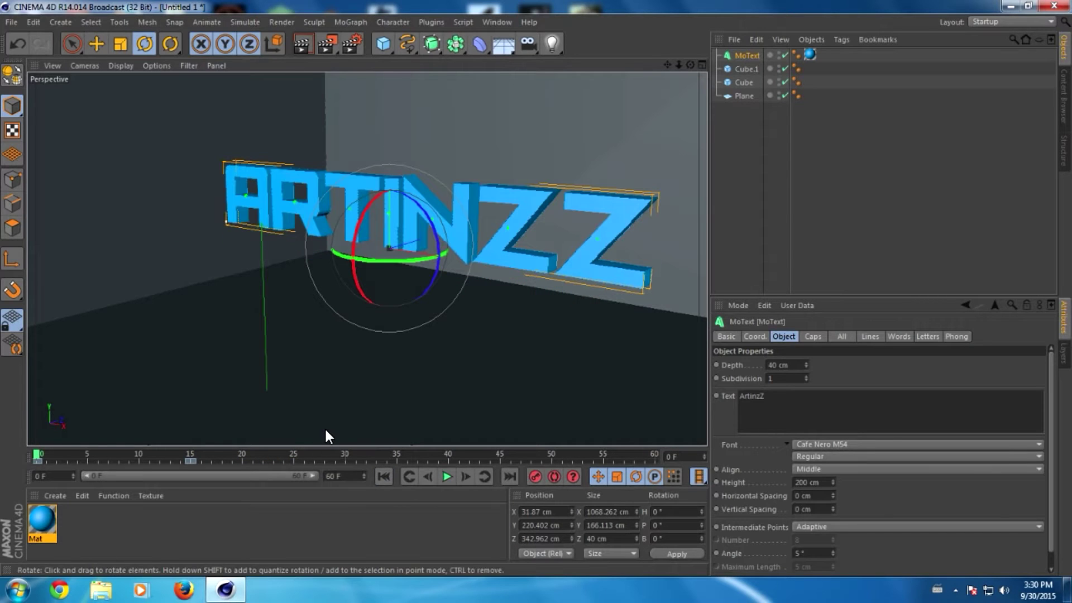
- Try the frame-15 keyframe at frames 40 and 5, then return it to 15
{"action": "left_click", "coordinate": [190, 461]}
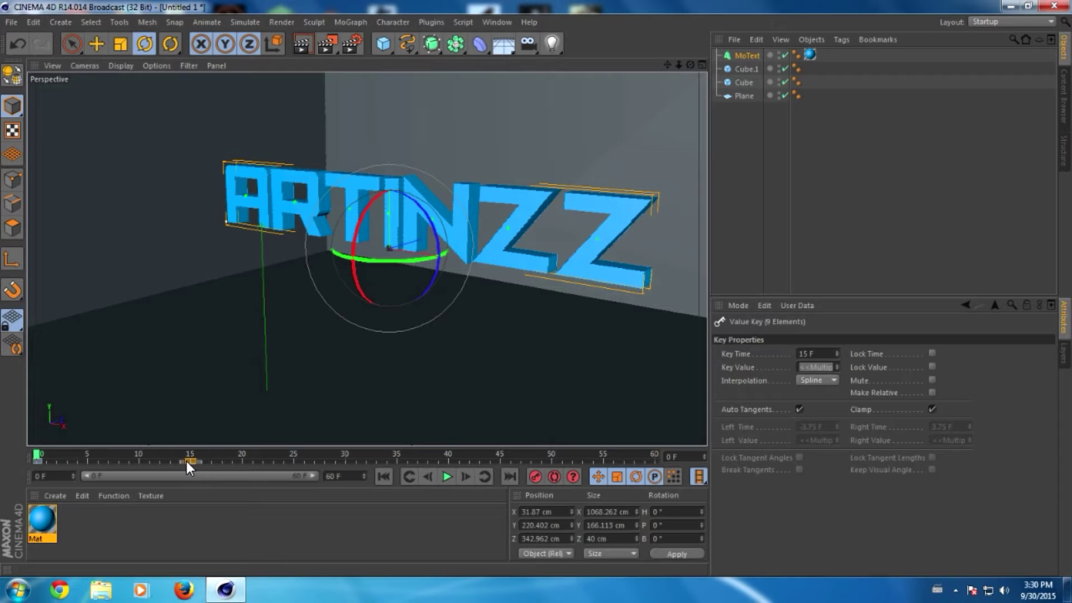
{"action": "left_click_drag", "start_coordinate": [187, 460], "coordinate": [450, 459]}
{"action": "left_click", "coordinate": [447, 477]}
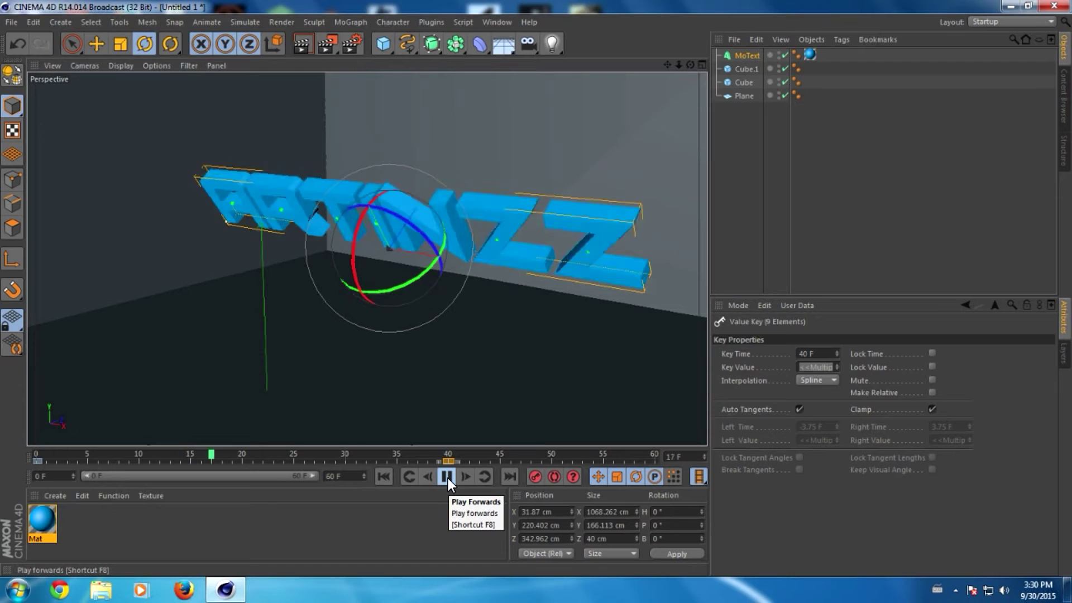
{"action": "left_click", "coordinate": [447, 478]}
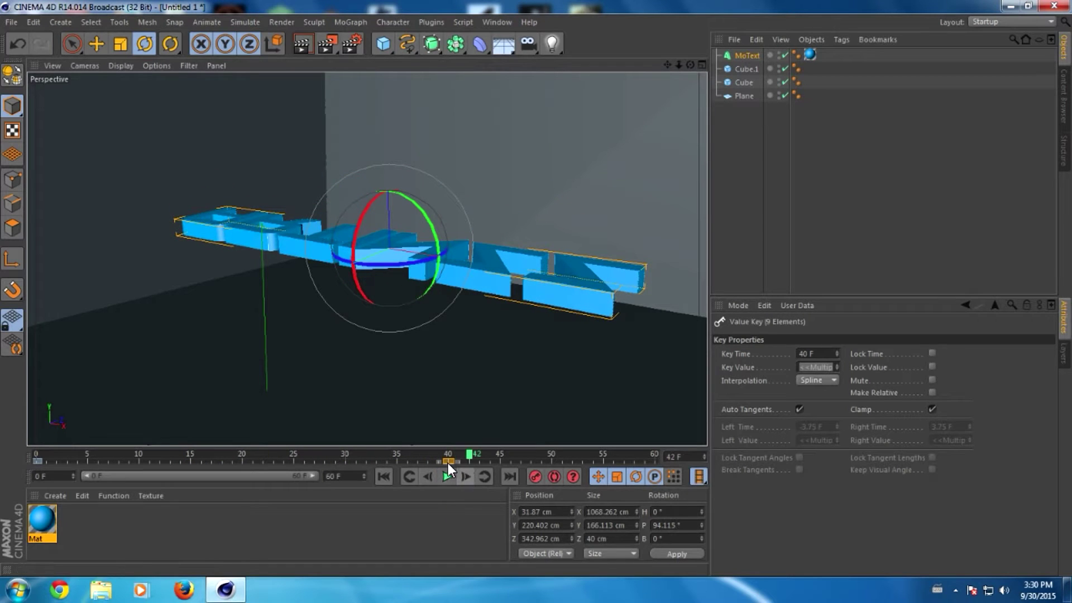
{"action": "left_click_drag", "start_coordinate": [88, 470], "coordinate": [91, 470]}
{"action": "left_click", "coordinate": [446, 476]}
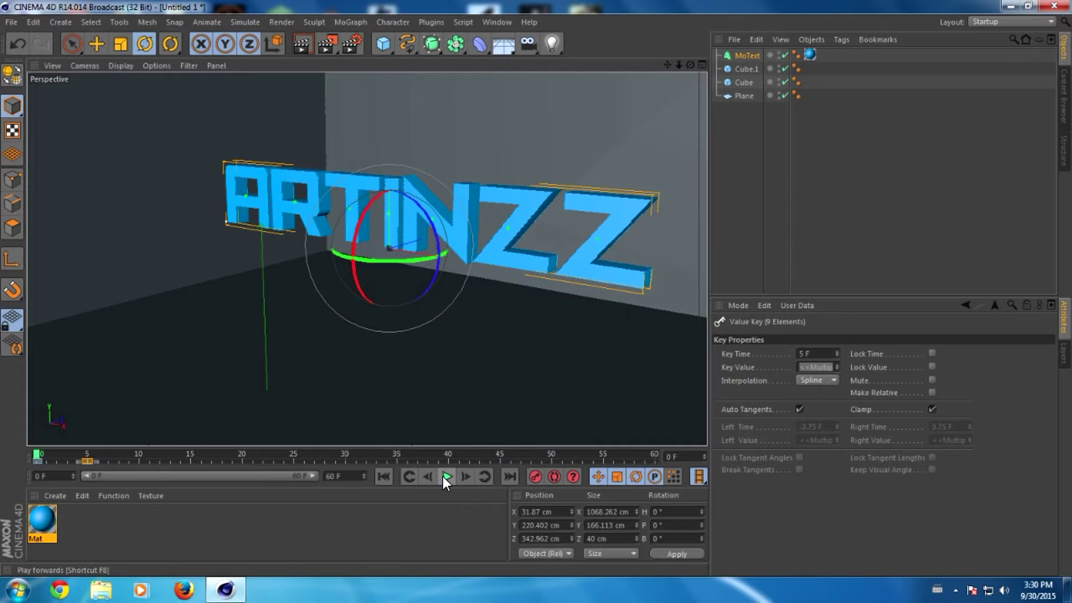
{"action": "left_click", "coordinate": [446, 477]}
{"action": "left_click", "coordinate": [384, 477]}
{"action": "left_click_drag", "start_coordinate": [193, 461], "coordinate": [194, 461]}
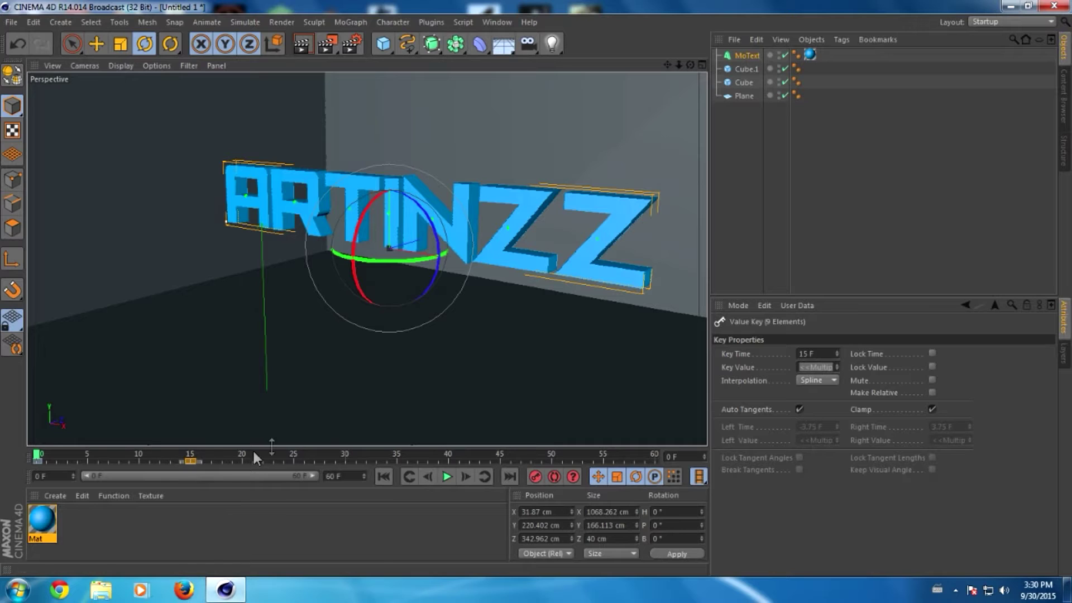
- At frame 30, rotate the text further on its pitch and record a keyframe
{"action": "left_click", "coordinate": [343, 456]}
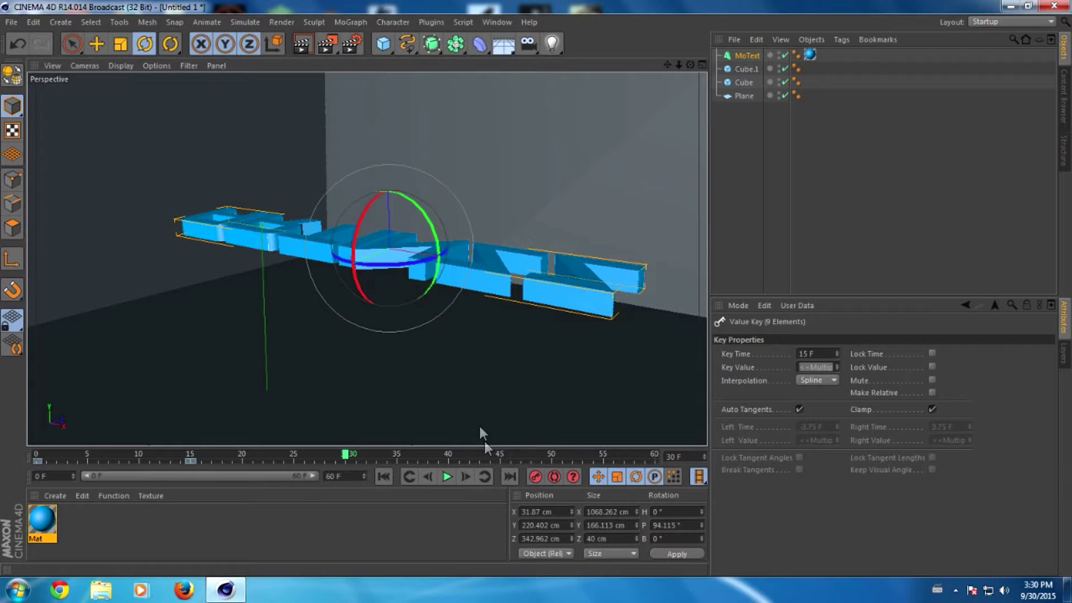
{"action": "mouse_move", "coordinate": [373, 199]}
{"action": "left_mouse_down"}
{"action": "mouse_move", "coordinate": [327, 313]}
{"action": "mouse_move", "coordinate": [328, 409]}
{"action": "left_mouse_up"}
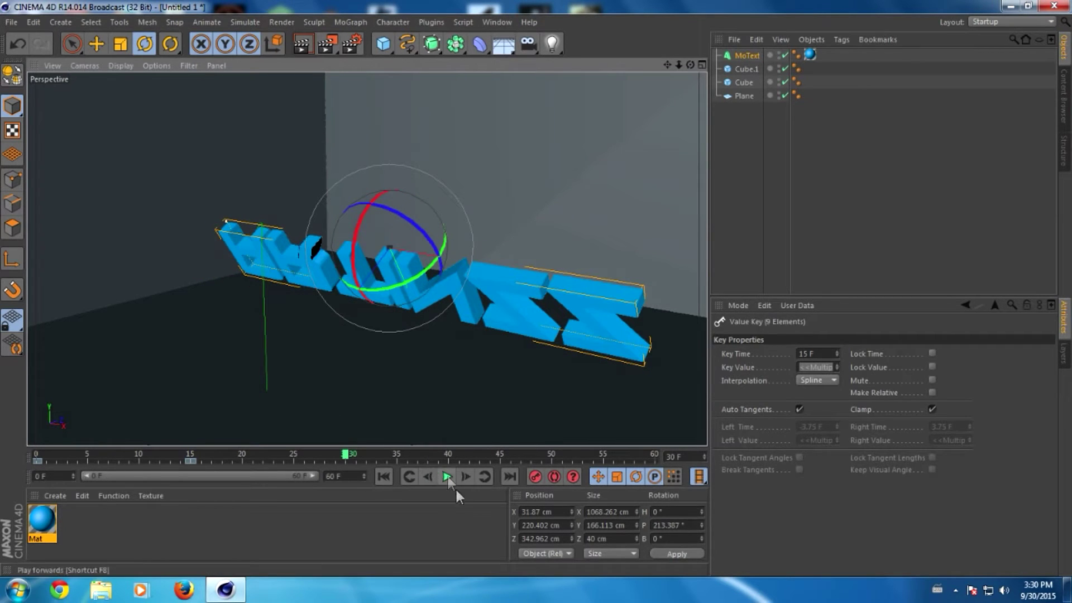
{"action": "left_click", "coordinate": [535, 477]}
- Turn the text a full turn upright, key it at frame 60 (362.619° pitch), and play
{"action": "left_click_drag", "start_coordinate": [346, 454], "coordinate": [498, 457]}
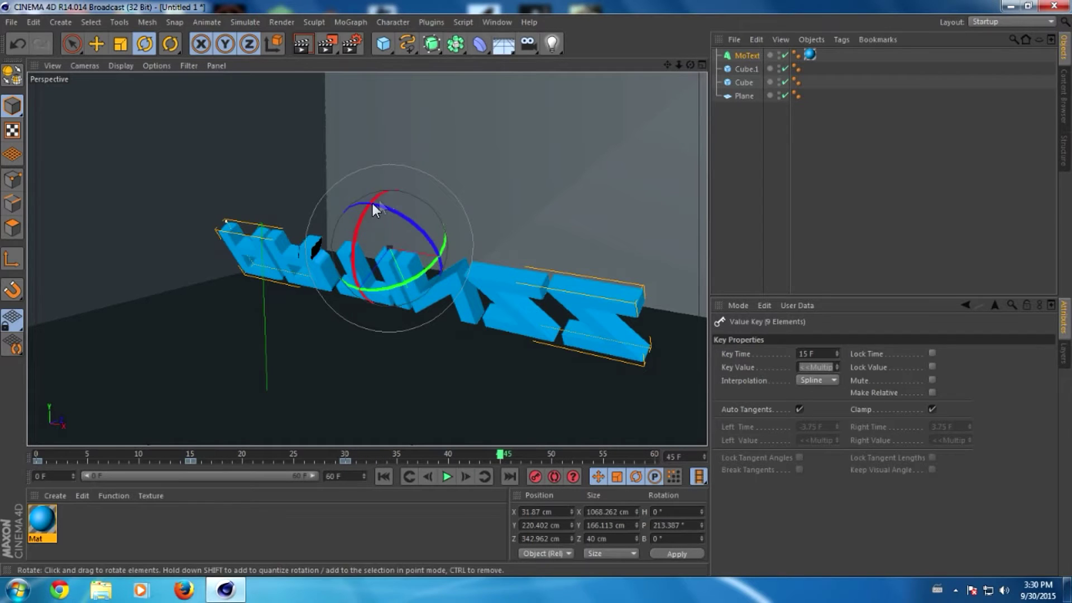
{"action": "left_click_drag", "start_coordinate": [361, 217], "coordinate": [326, 396]}
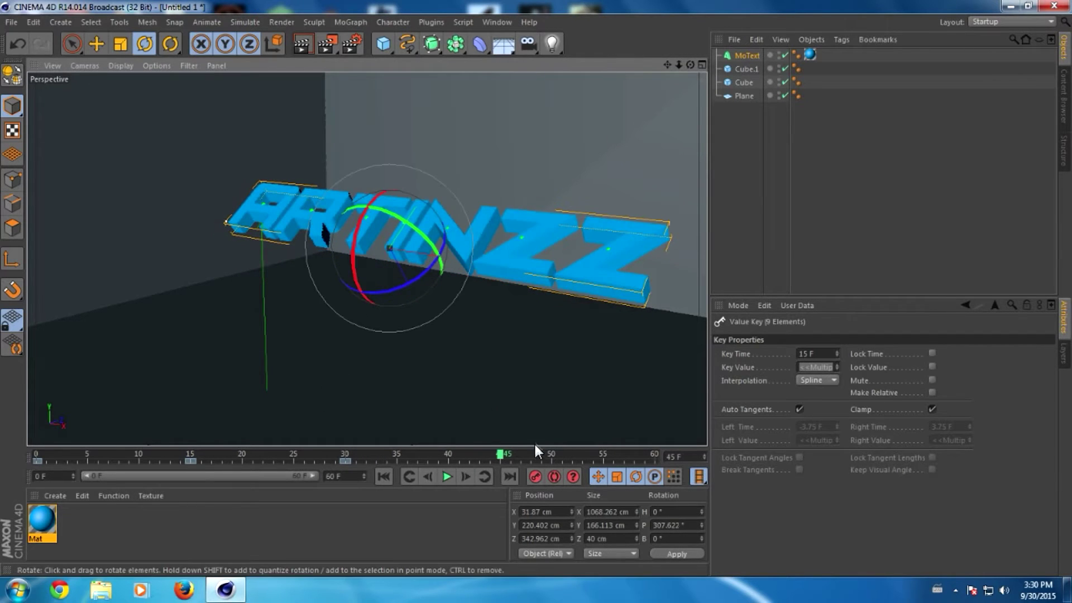
{"action": "left_click_drag", "start_coordinate": [499, 454], "coordinate": [654, 457]}
{"action": "left_click_drag", "start_coordinate": [356, 249], "coordinate": [356, 314]}
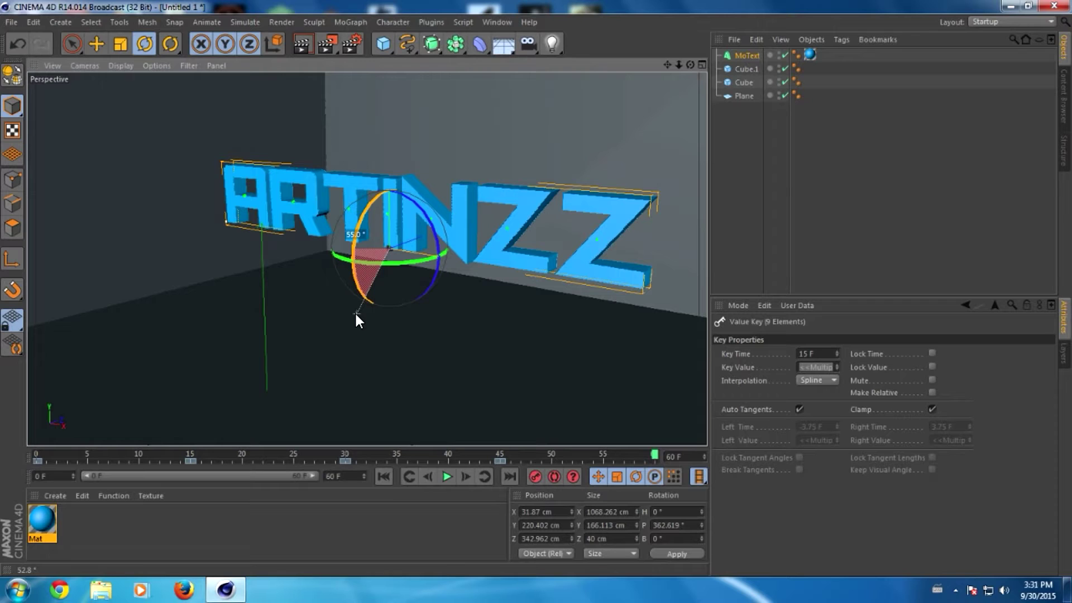
{"action": "left_click_drag", "start_coordinate": [355, 314], "coordinate": [355, 314]}
{"action": "left_click", "coordinate": [535, 478]}
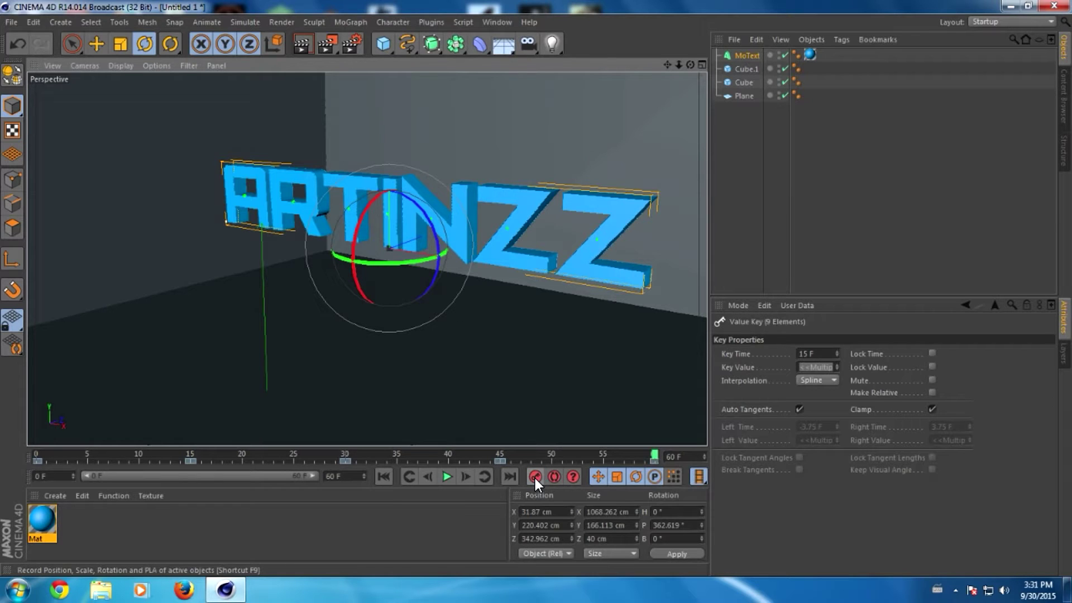
{"action": "left_click", "coordinate": [390, 473]}
{"action": "left_click", "coordinate": [447, 477]}
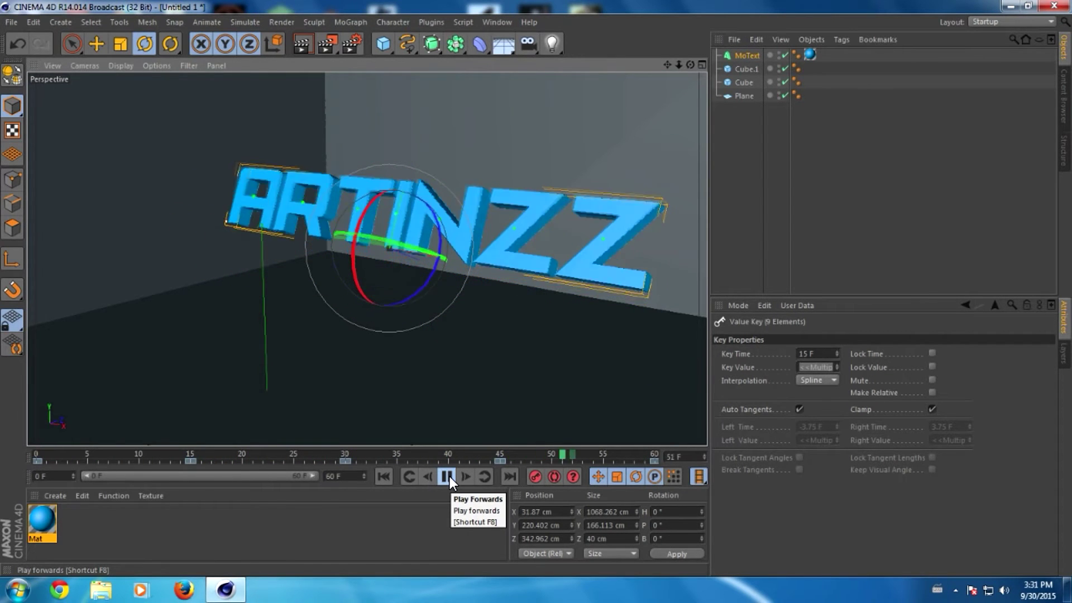
- Stop playback with F8, rewind to frame 0, and deselect the MoText
{"action": "key", "text": "F8"}
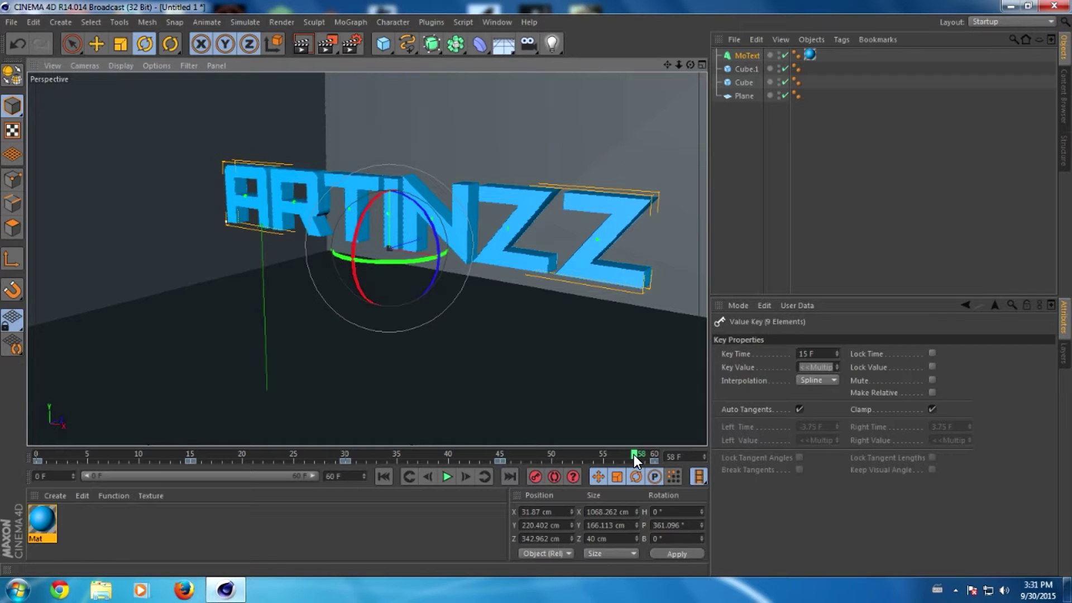
{"action": "left_click_drag", "start_coordinate": [635, 455], "coordinate": [34, 454]}
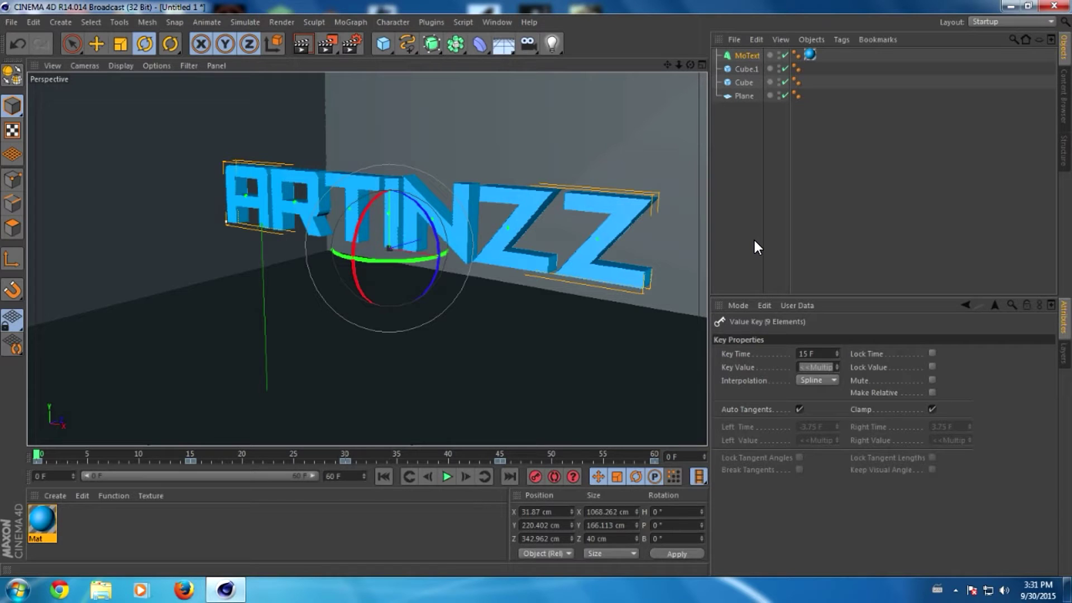
{"action": "left_click", "coordinate": [757, 163]}
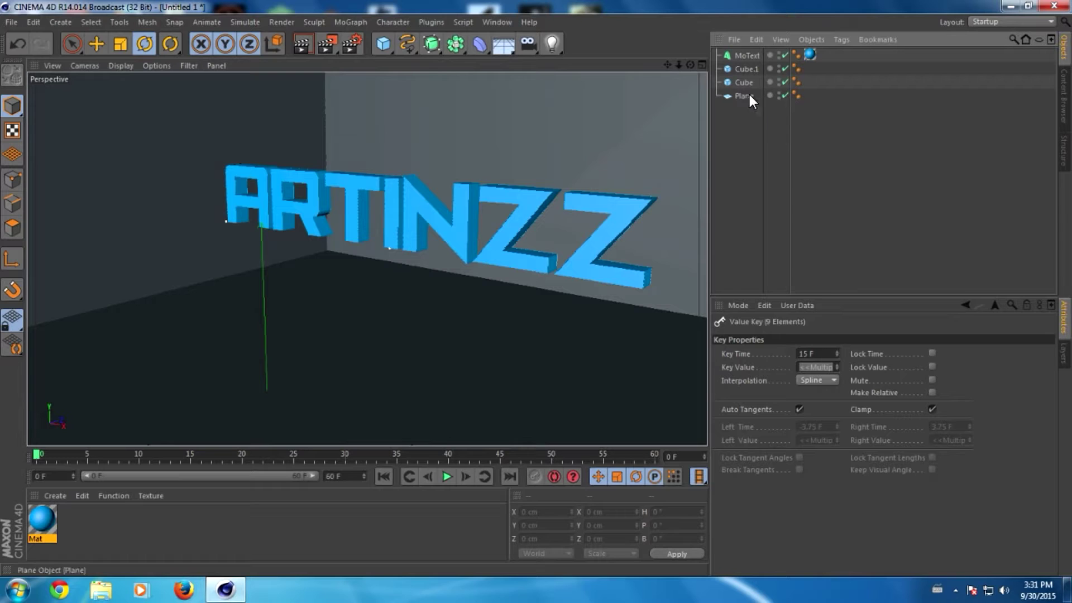
- Add a Camera, add a second one, then delete the duplicate Camera.1
{"action": "left_click", "coordinate": [527, 48]}
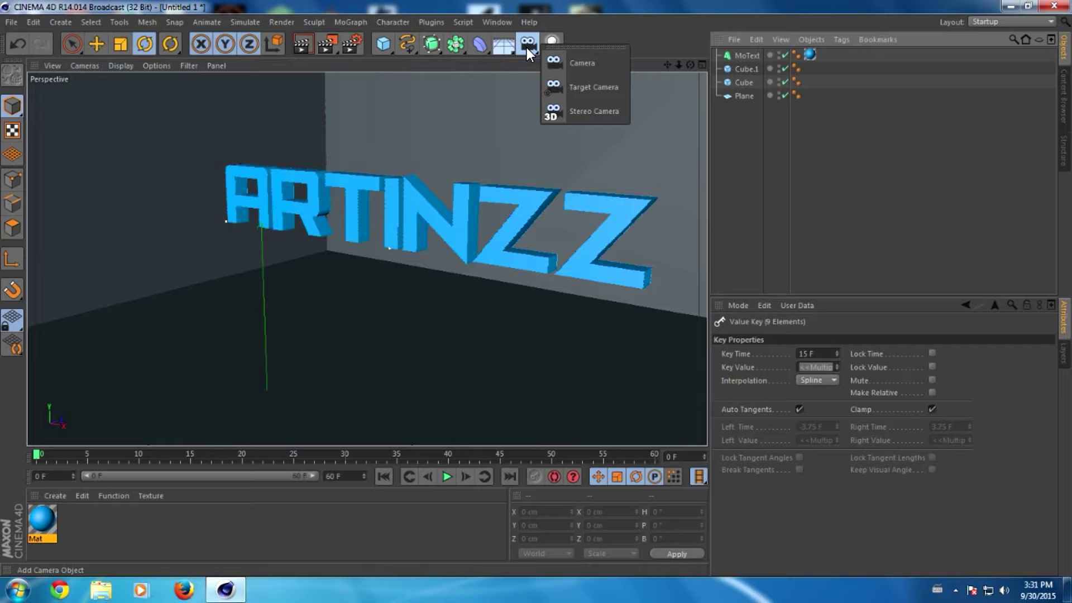
{"action": "left_click", "coordinate": [587, 64]}
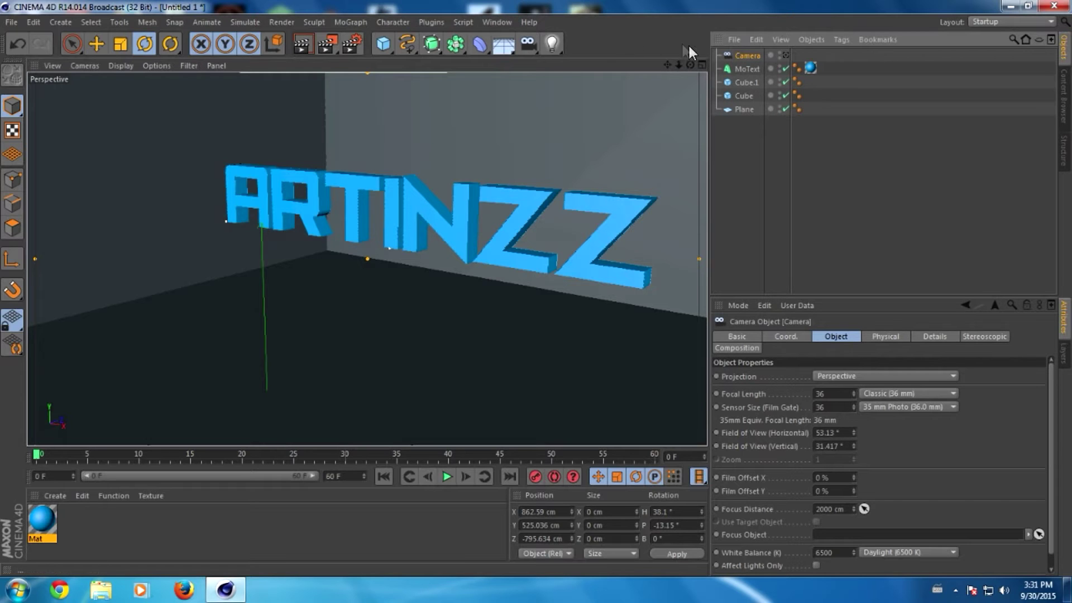
{"action": "mouse_move", "coordinate": [679, 65]}
{"action": "left_mouse_down"}
{"action": "mouse_move", "coordinate": [659, 65]}
{"action": "mouse_move", "coordinate": [703, 67]}
{"action": "left_mouse_up"}
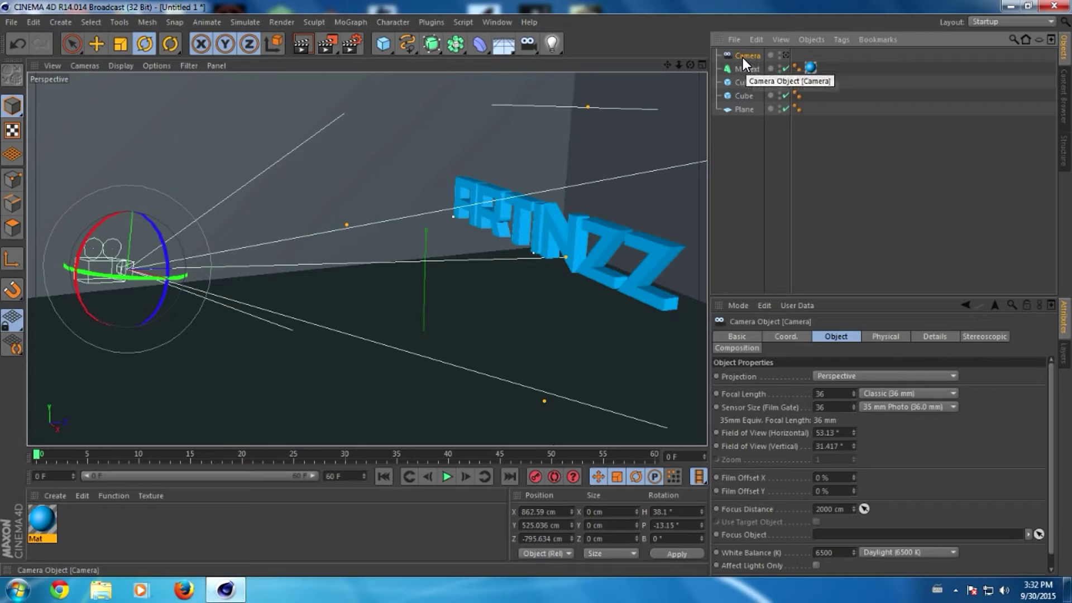
{"action": "left_click", "coordinate": [743, 156]}
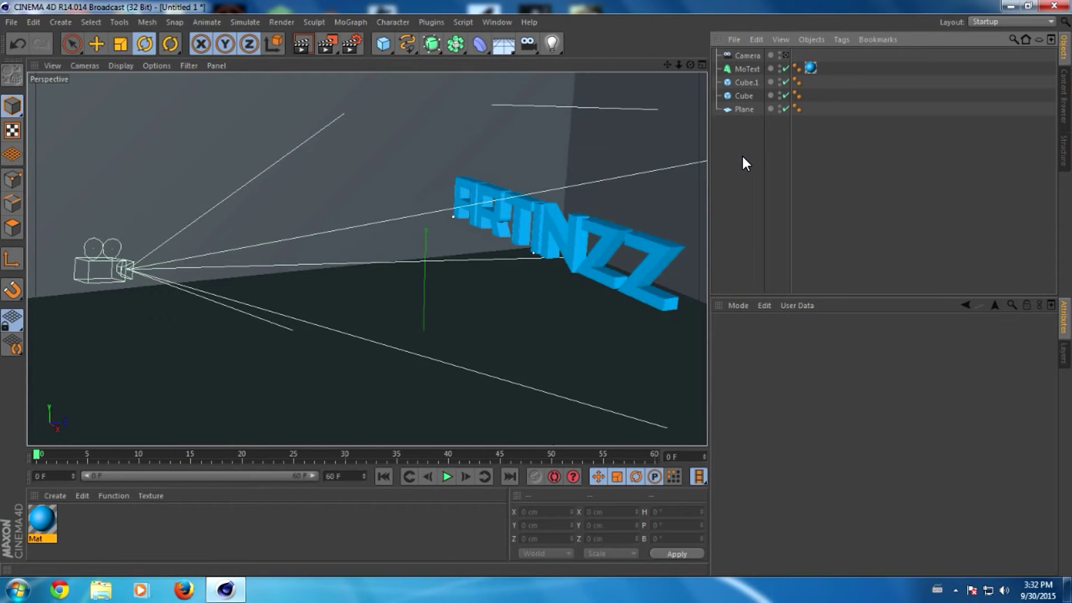
{"action": "left_click", "coordinate": [535, 48]}
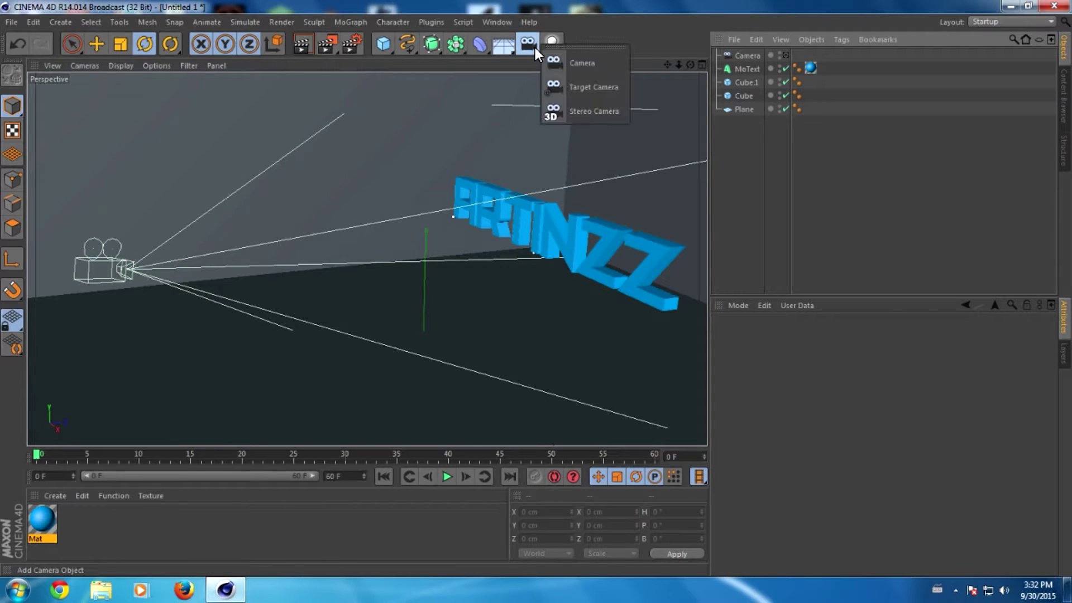
{"action": "left_click", "coordinate": [575, 65]}
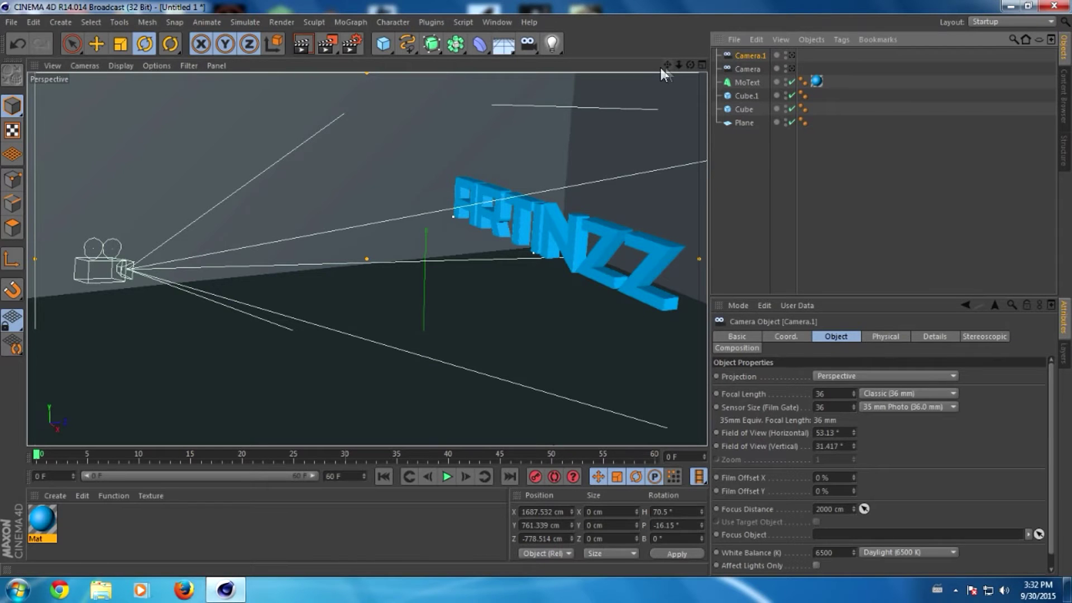
{"action": "mouse_move", "coordinate": [680, 65]}
{"action": "left_mouse_down"}
{"action": "mouse_move", "coordinate": [647, 64]}
{"action": "mouse_move", "coordinate": [664, 72]}
{"action": "mouse_move", "coordinate": [714, 56]}
{"action": "left_mouse_up"}
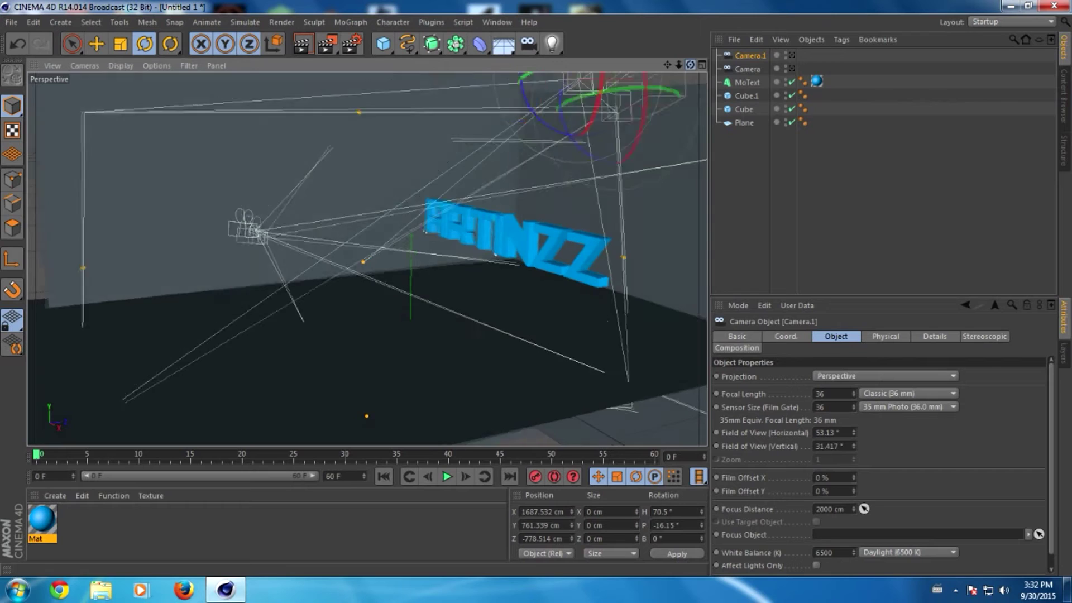
{"action": "left_click", "coordinate": [747, 68]}
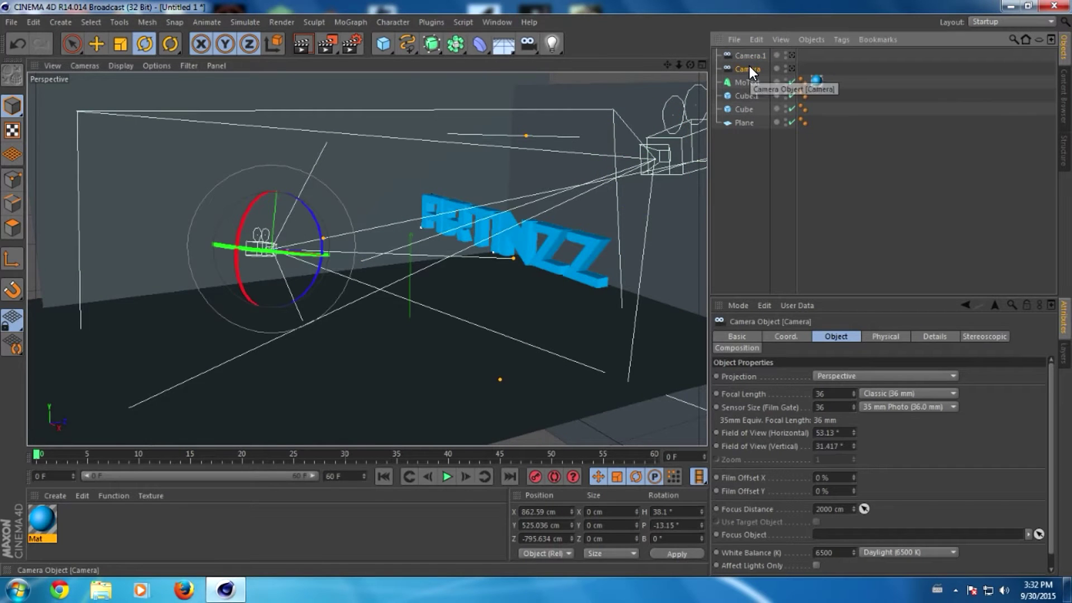
{"action": "left_click", "coordinate": [751, 56]}
{"action": "key", "text": "Delete"}
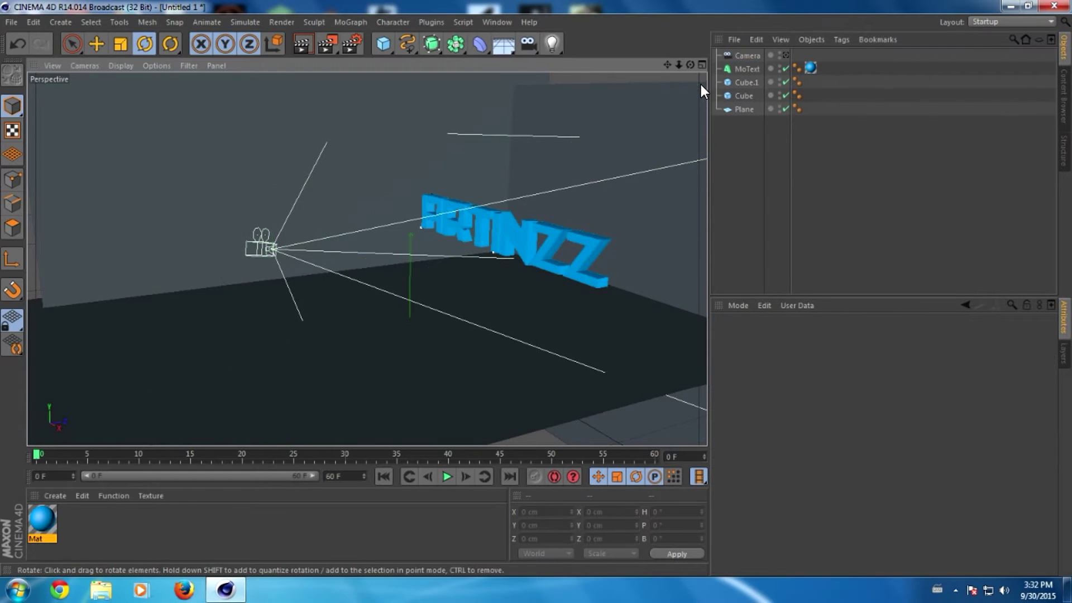
- Frame the camera and text, select Camera with the Move tool, and look through it
{"action": "left_click_drag", "start_coordinate": [681, 68], "coordinate": [681, 68]}
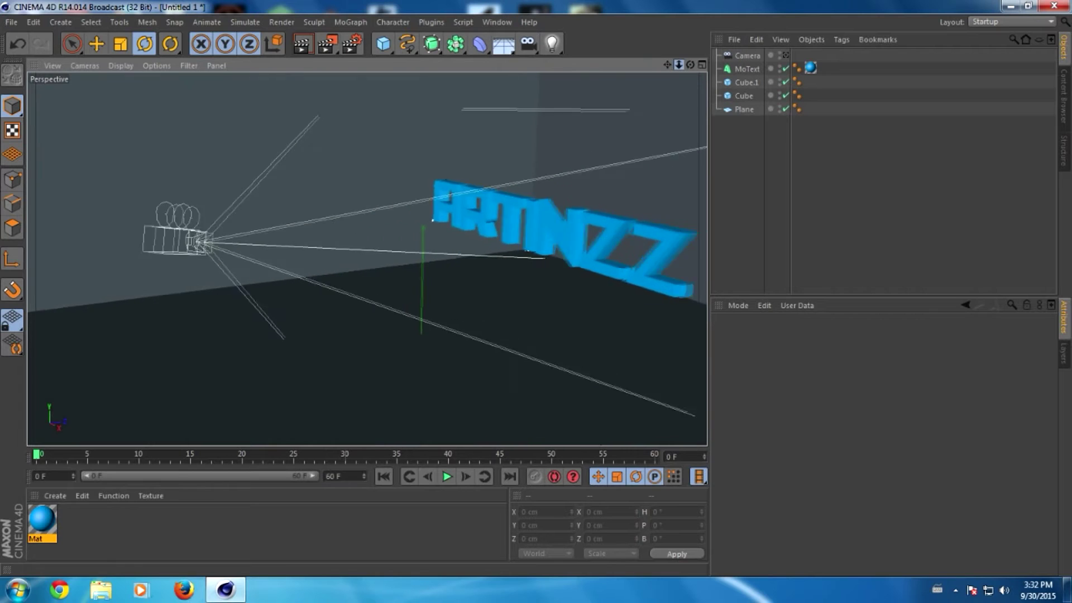
{"action": "left_click_drag", "start_coordinate": [688, 63], "coordinate": [704, 63]}
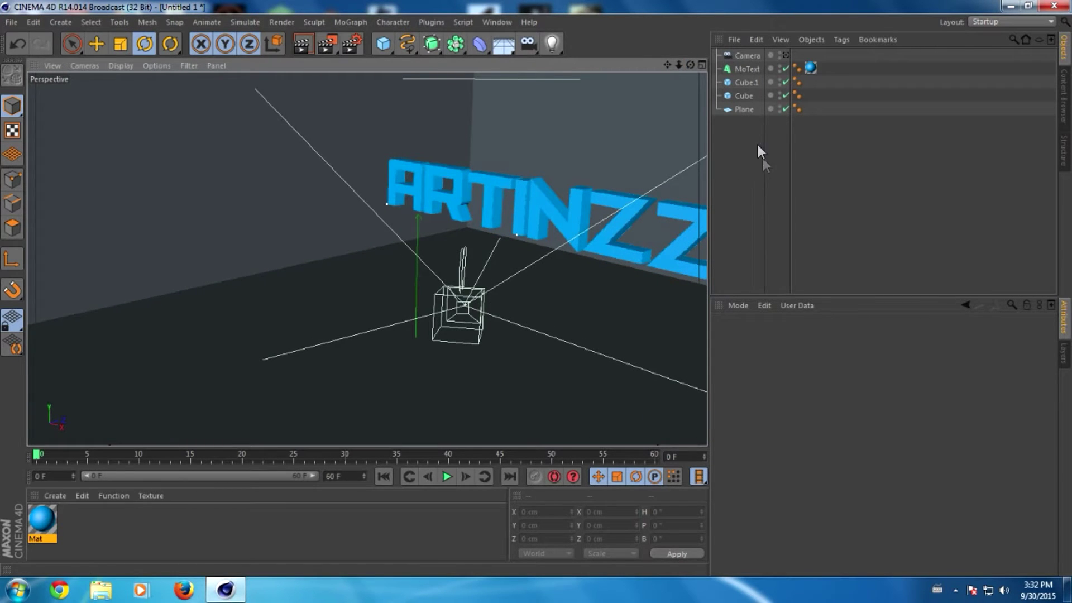
{"action": "left_click_drag", "start_coordinate": [668, 65], "coordinate": [642, 79]}
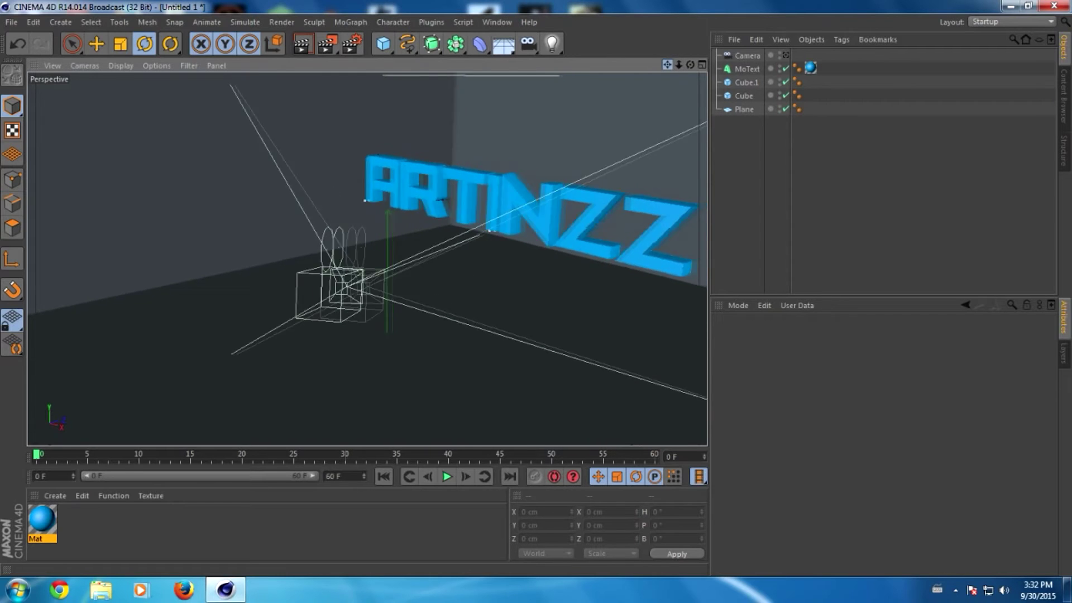
{"action": "left_click_drag", "start_coordinate": [692, 67], "coordinate": [670, 67]}
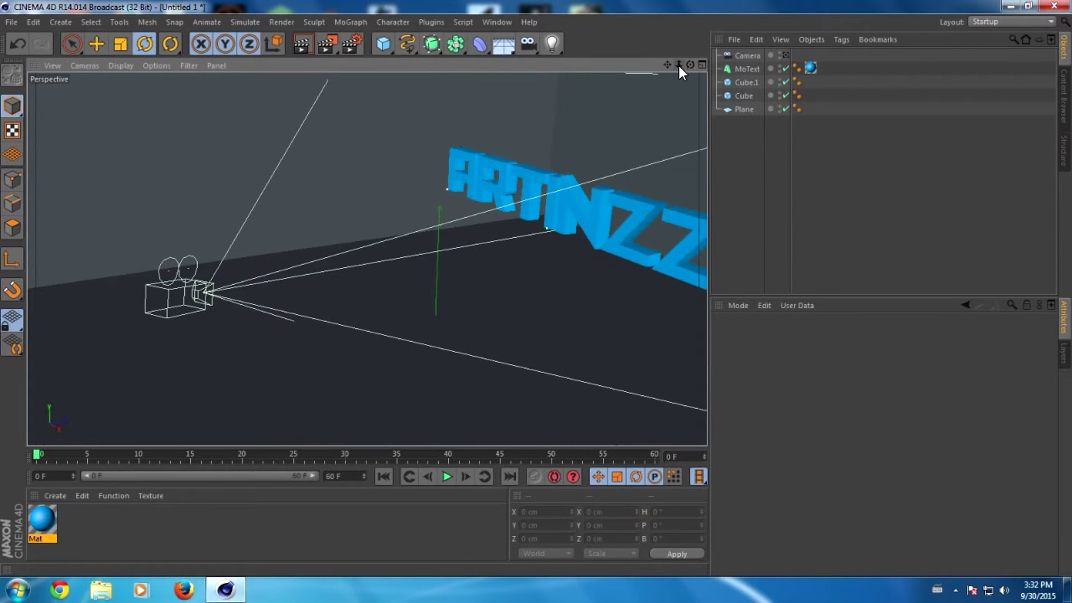
{"action": "left_click", "coordinate": [96, 45]}
{"action": "left_click", "coordinate": [740, 56]}
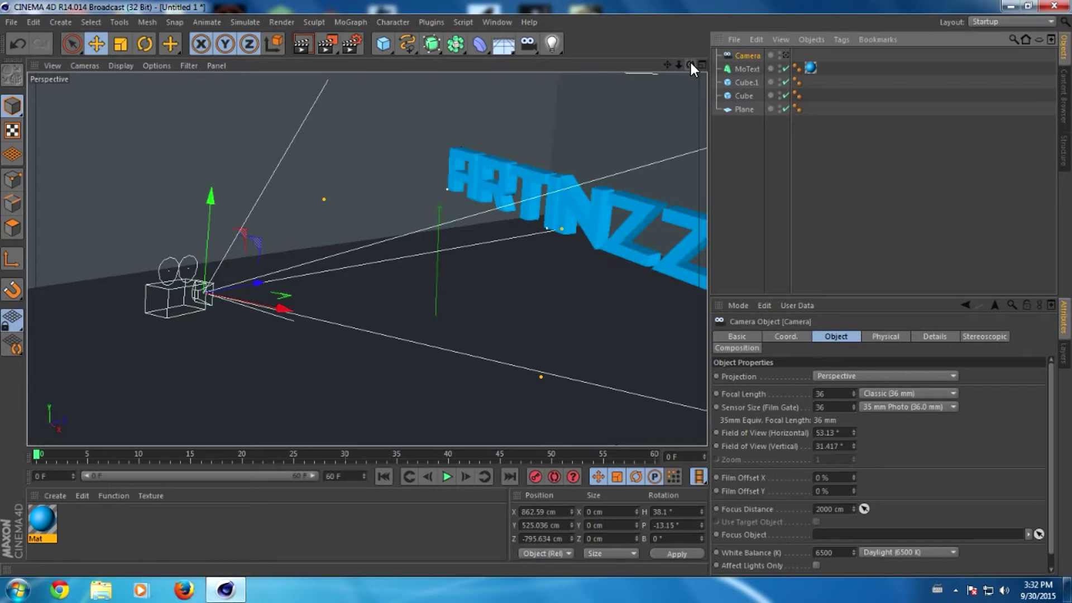
{"action": "left_click", "coordinate": [786, 54]}
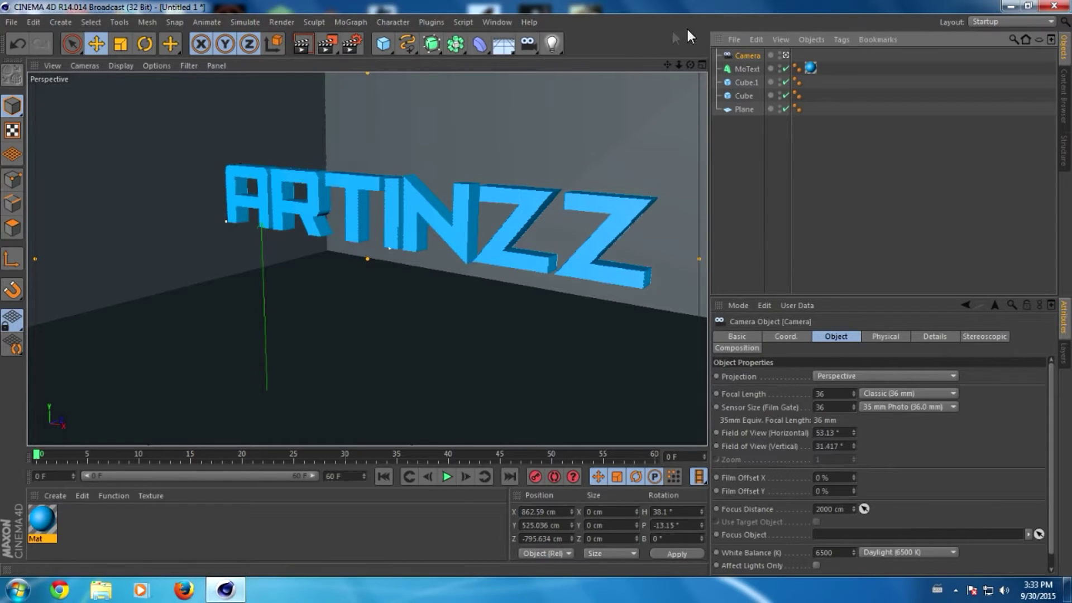
- Leave the camera view and move the camera back along its depth axis
{"action": "left_click", "coordinate": [785, 55]}
{"action": "mouse_move", "coordinate": [686, 65]}
{"action": "left_mouse_down"}
{"action": "mouse_move", "coordinate": [630, 84]}
{"action": "mouse_move", "coordinate": [642, 73]}
{"action": "left_mouse_up"}
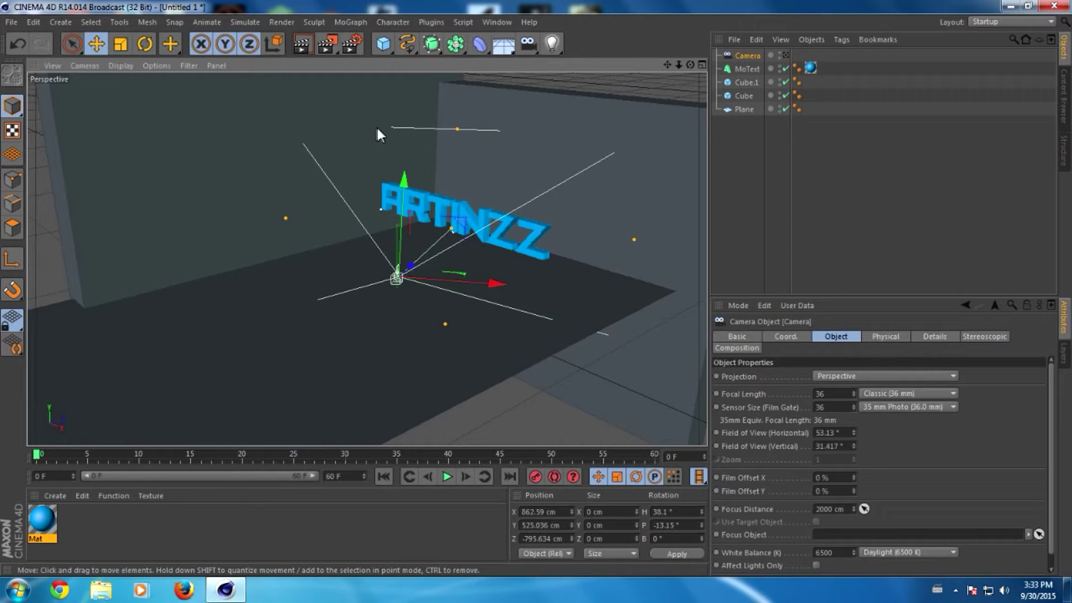
{"action": "left_click_drag", "start_coordinate": [413, 261], "coordinate": [325, 412]}
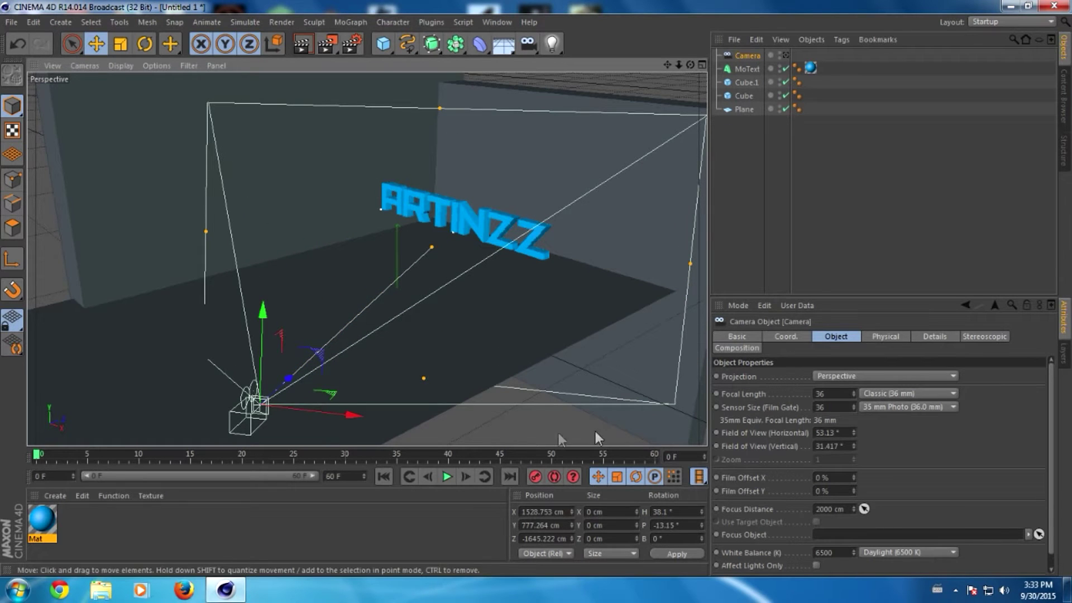
{"action": "left_click_drag", "start_coordinate": [296, 367], "coordinate": [395, 249]}
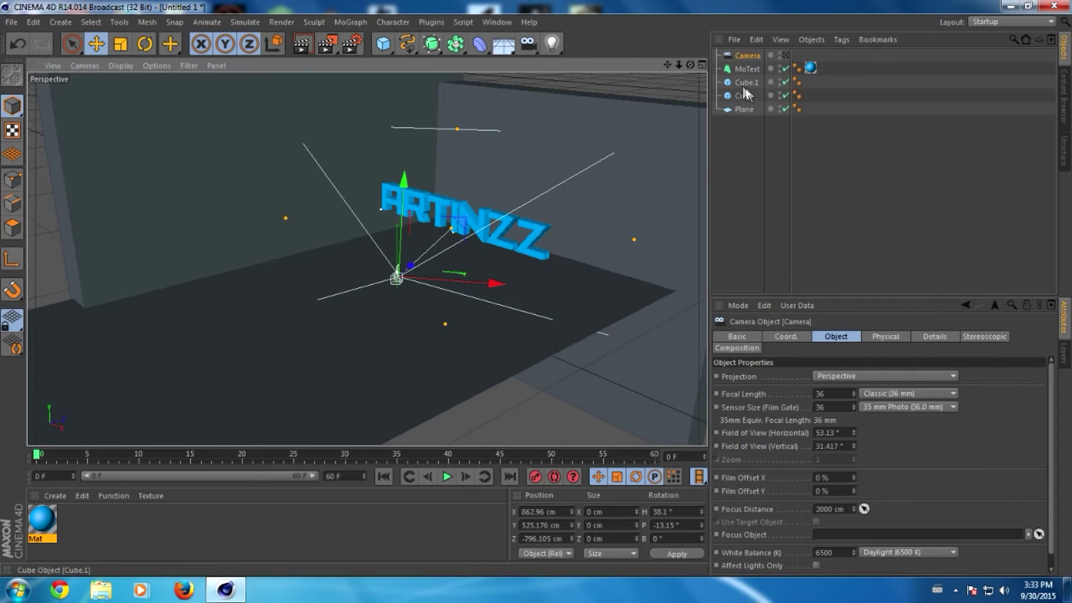
{"action": "left_click_drag", "start_coordinate": [677, 65], "coordinate": [675, 63]}
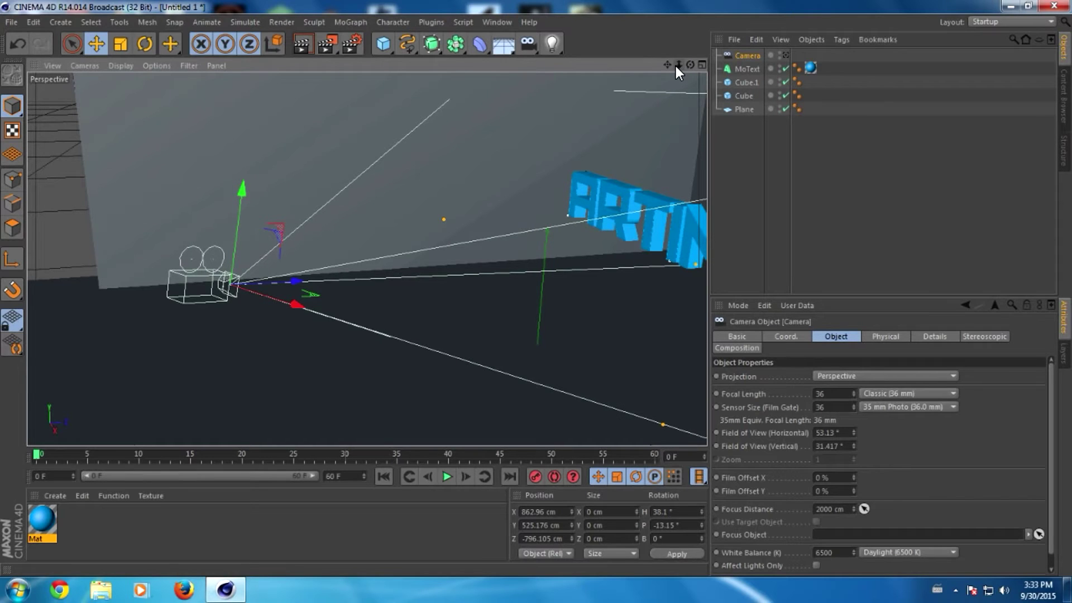
{"action": "left_click_drag", "start_coordinate": [675, 66], "coordinate": [642, 73]}
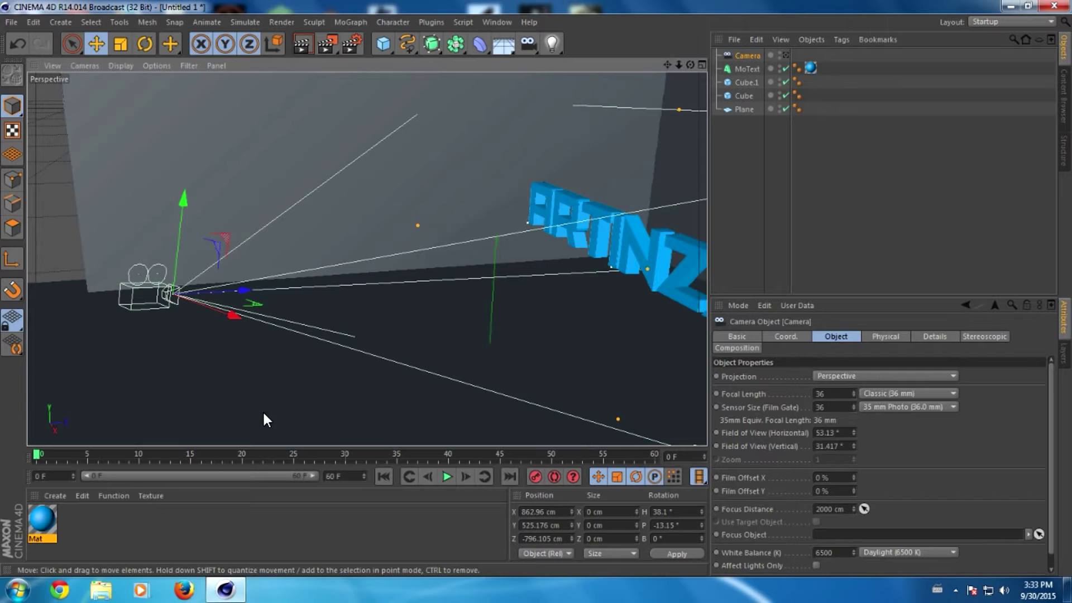
- Reselect the Camera and record its position keyframe at frame 0
{"action": "left_click", "coordinate": [749, 70]}
{"action": "left_click", "coordinate": [742, 95]}
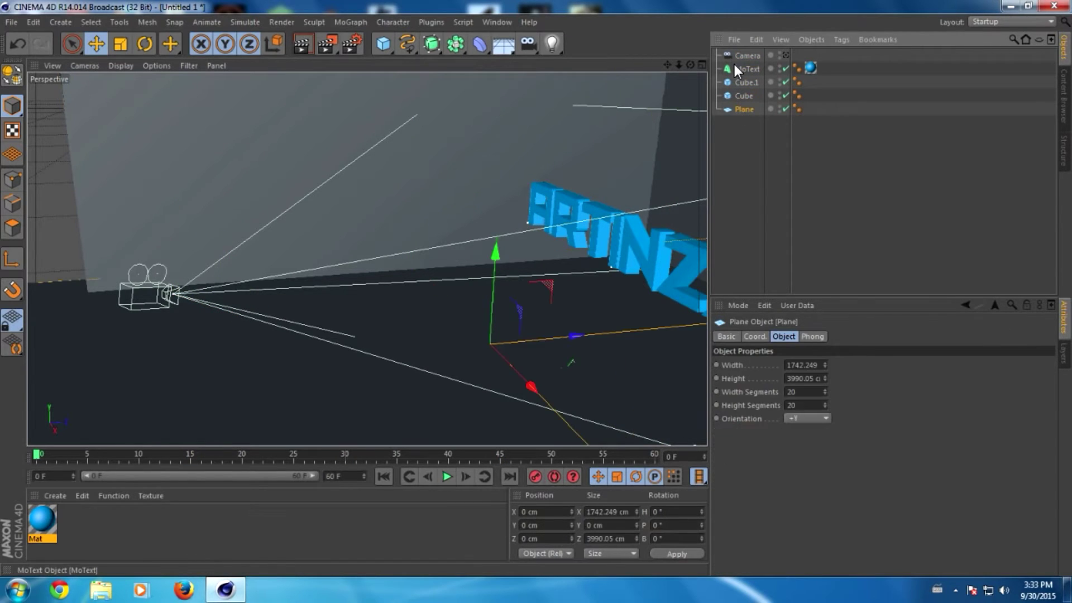
{"action": "left_click", "coordinate": [745, 56]}
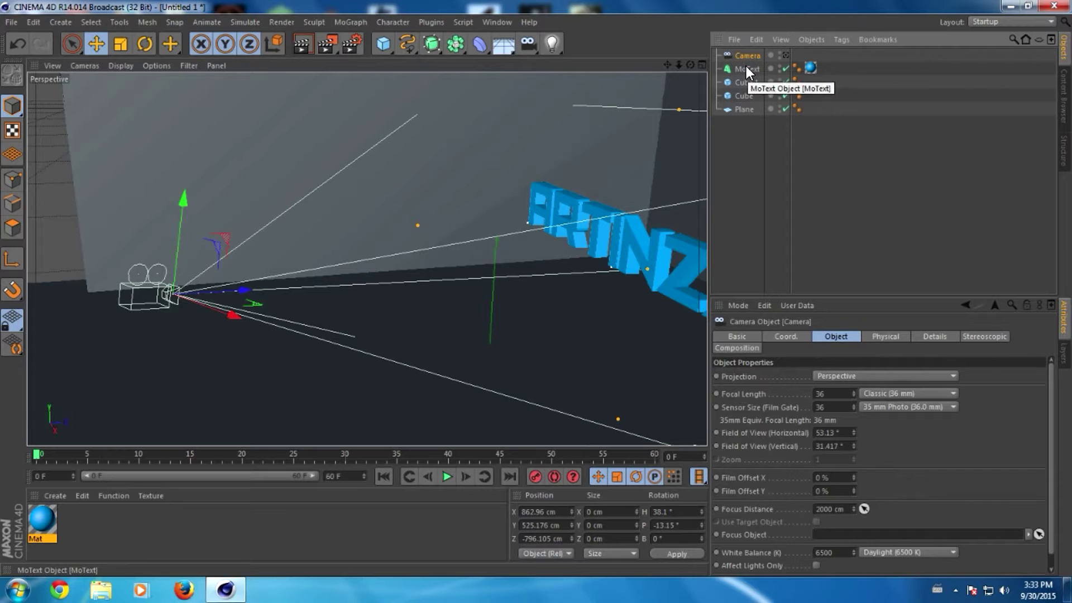
{"action": "left_click", "coordinate": [749, 69]}
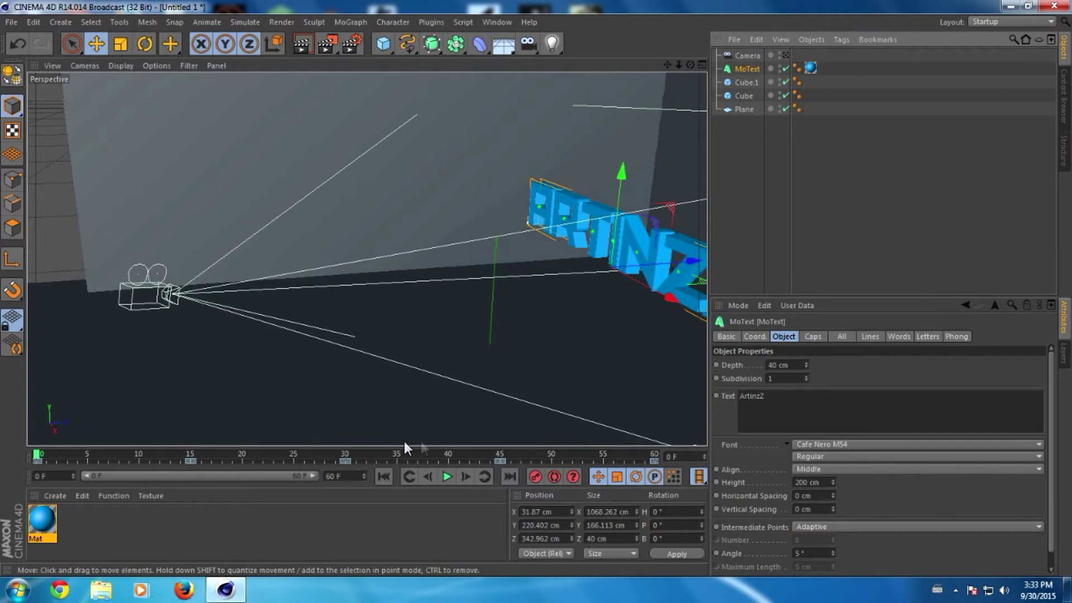
{"action": "left_click", "coordinate": [747, 55]}
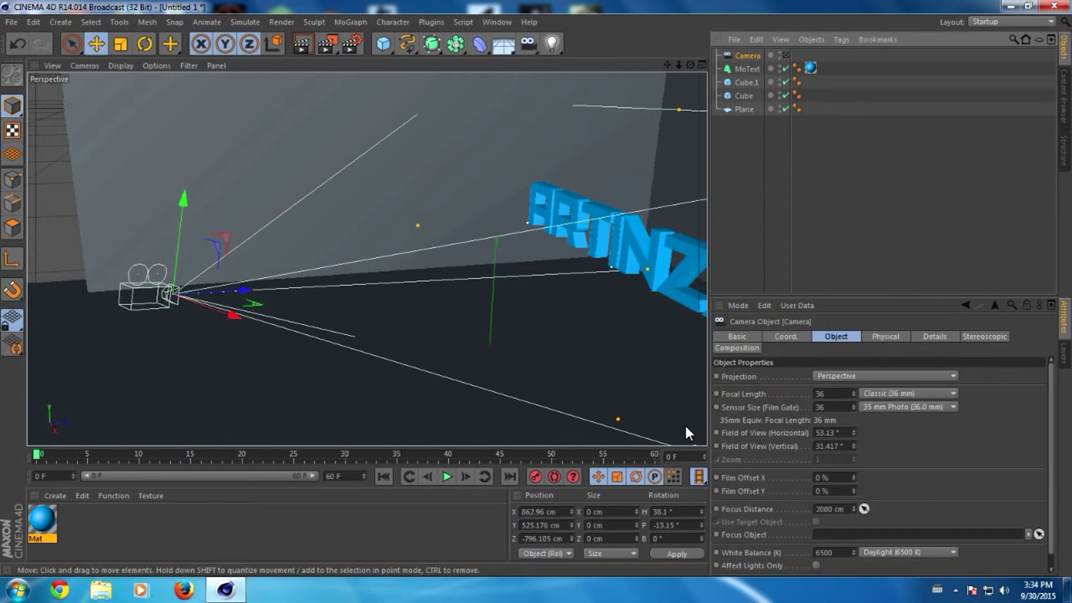
{"action": "left_click", "coordinate": [532, 478]}
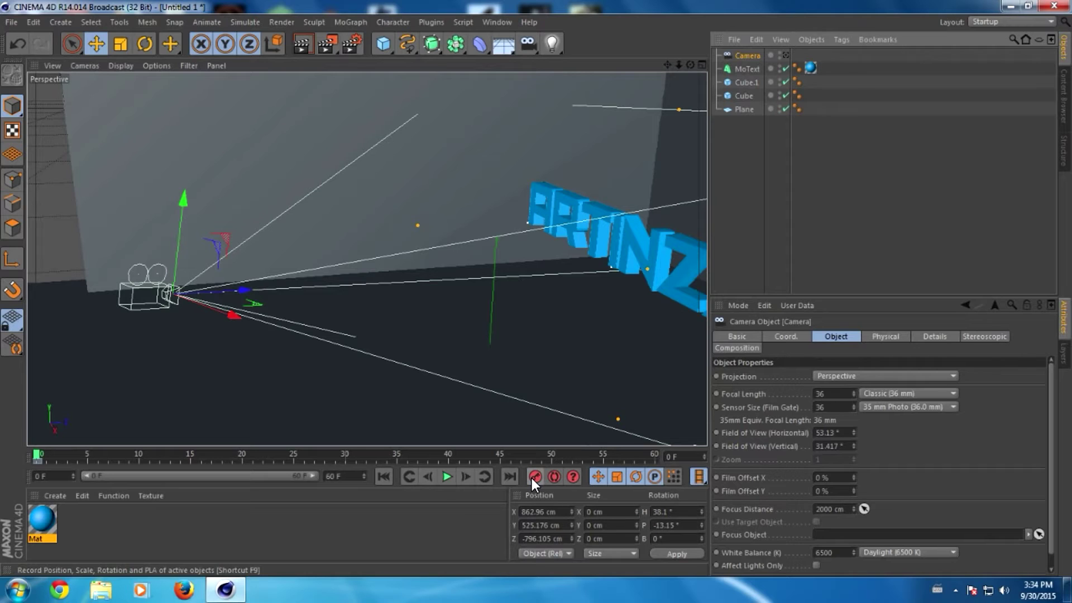
- At frame 15, move the camera toward the blue text and record a keyframe
{"action": "left_click_drag", "start_coordinate": [37, 457], "coordinate": [190, 453]}
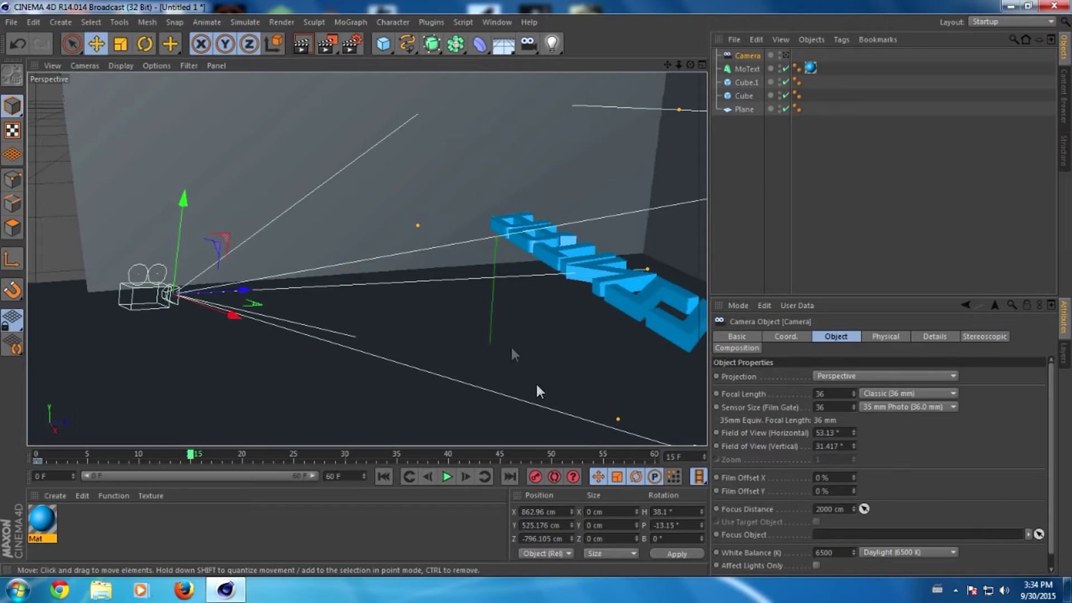
{"action": "left_click_drag", "start_coordinate": [240, 286], "coordinate": [437, 265]}
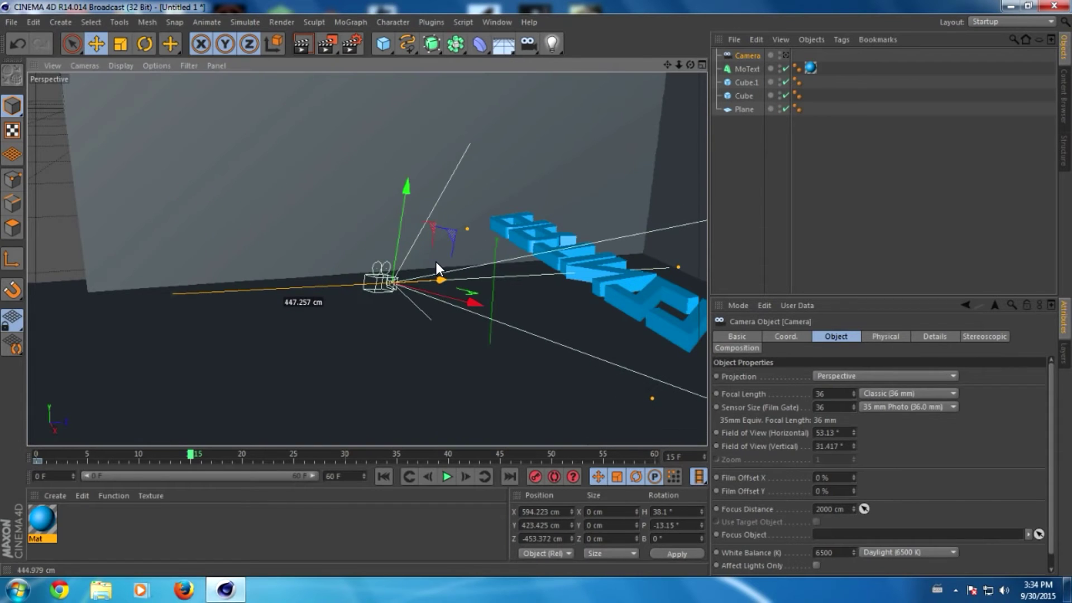
{"action": "left_click", "coordinate": [534, 477]}
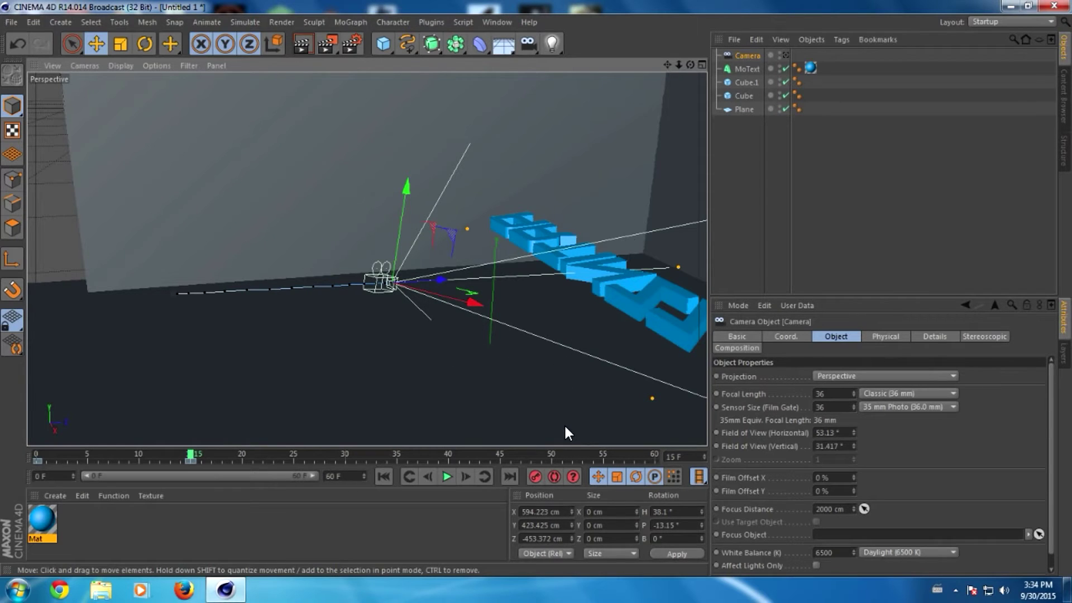
- At frame 30, turn and shift the camera toward the text and record a keyframe
{"action": "left_click_drag", "start_coordinate": [191, 455], "coordinate": [342, 450]}
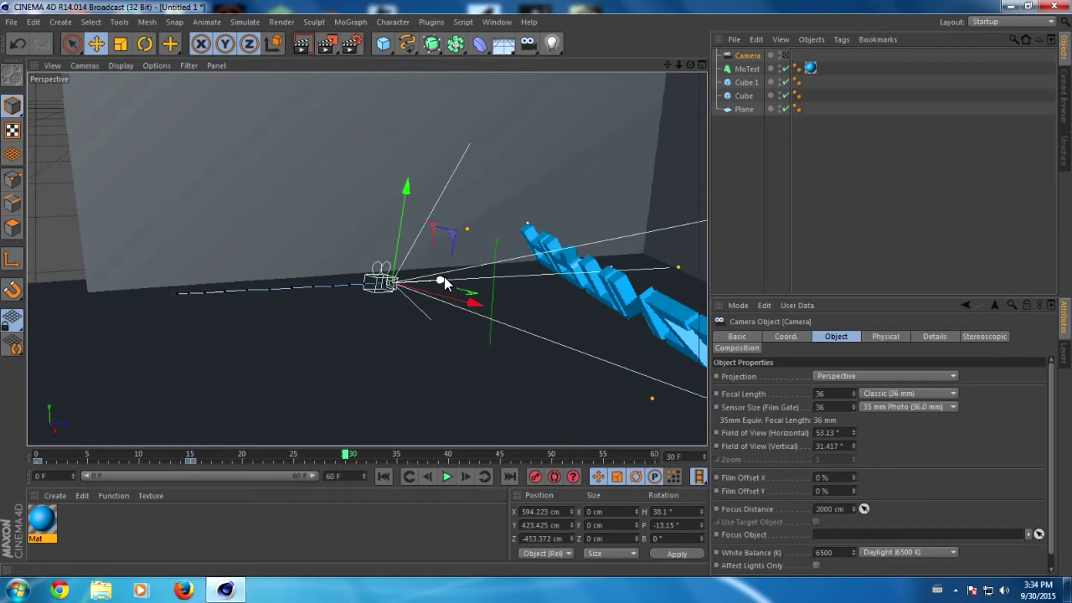
{"action": "left_click", "coordinate": [144, 44]}
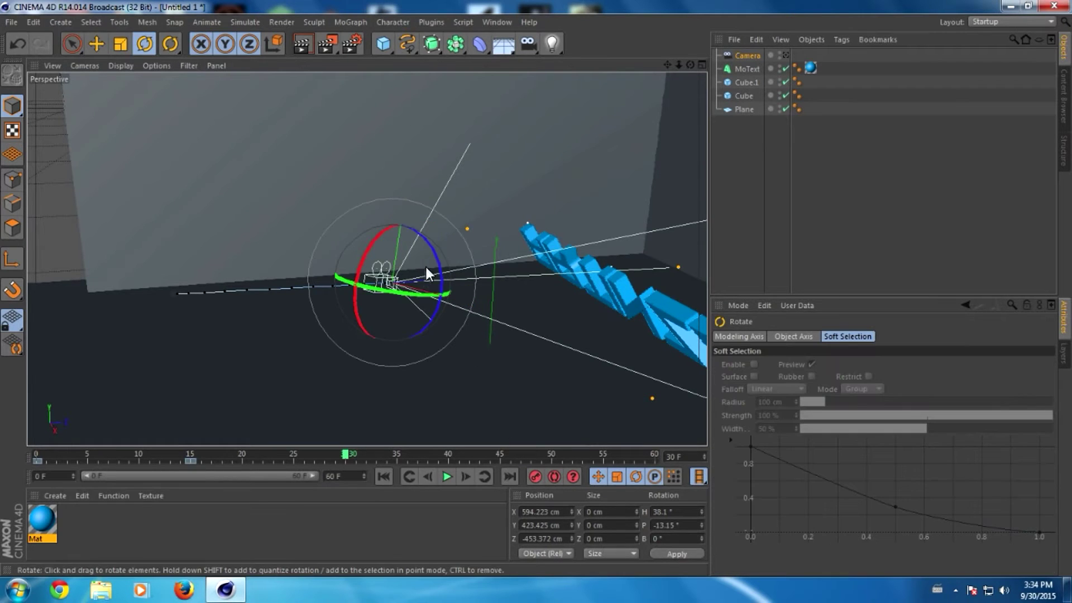
{"action": "left_click_drag", "start_coordinate": [429, 267], "coordinate": [371, 299]}
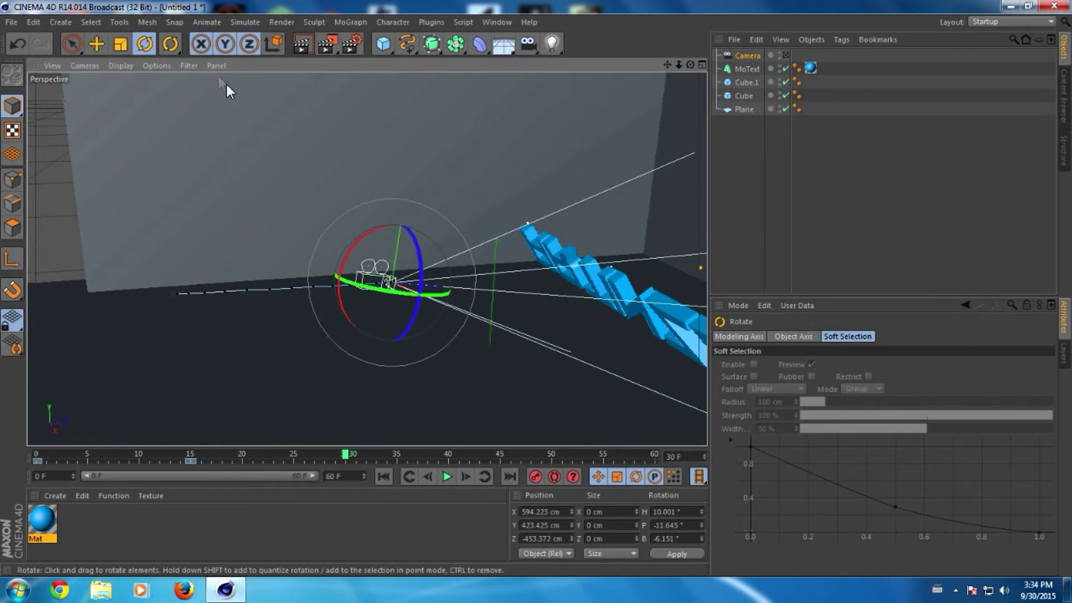
{"action": "left_click", "coordinate": [96, 43]}
{"action": "left_click_drag", "start_coordinate": [435, 305], "coordinate": [501, 371]}
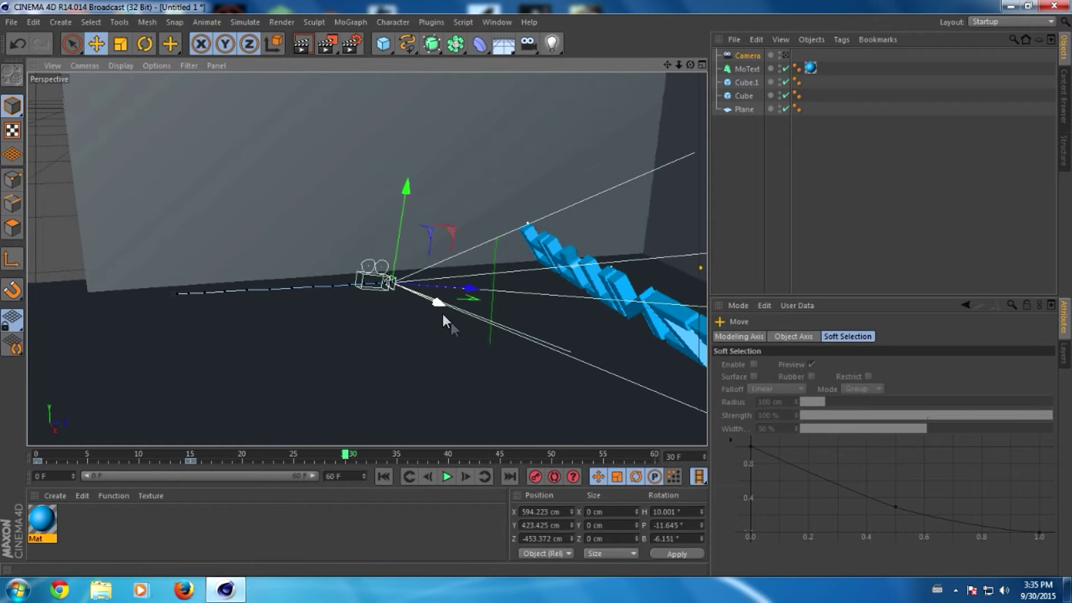
{"action": "left_click", "coordinate": [534, 474]}
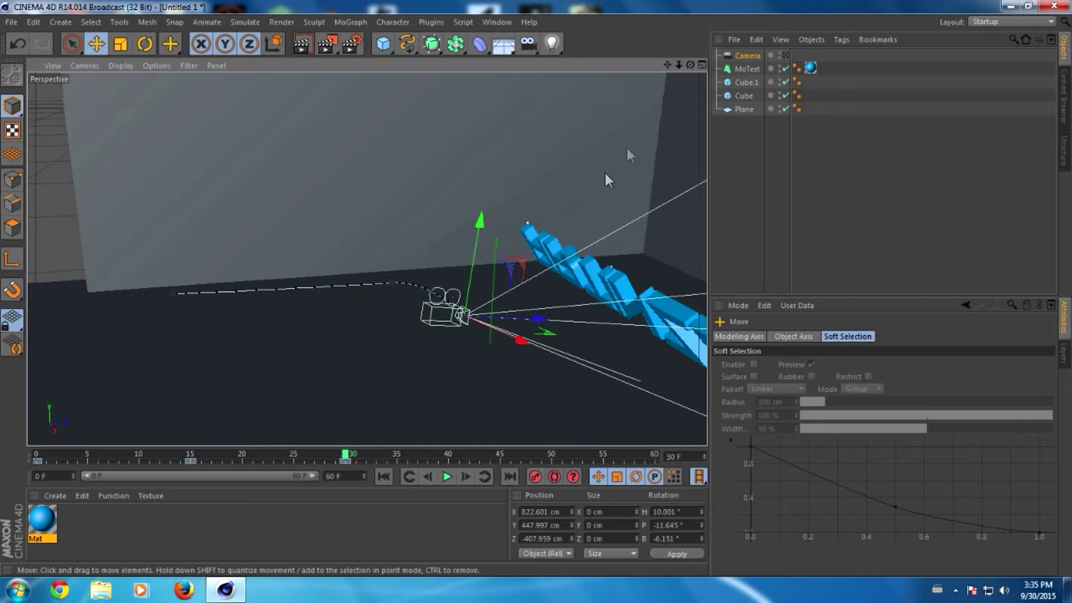
{"action": "left_click_drag", "start_coordinate": [689, 62], "coordinate": [665, 66]}
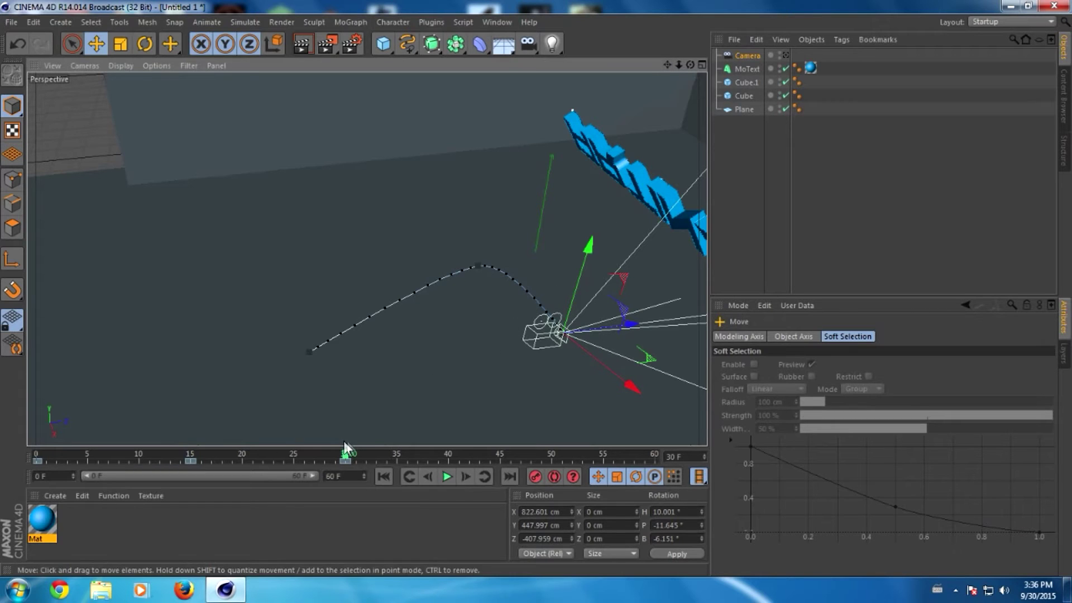
- At frame 45, turn the camera to a 52.107° heading, shift it along its path, and record a keyframe
{"action": "left_click_drag", "start_coordinate": [344, 451], "coordinate": [498, 450]}
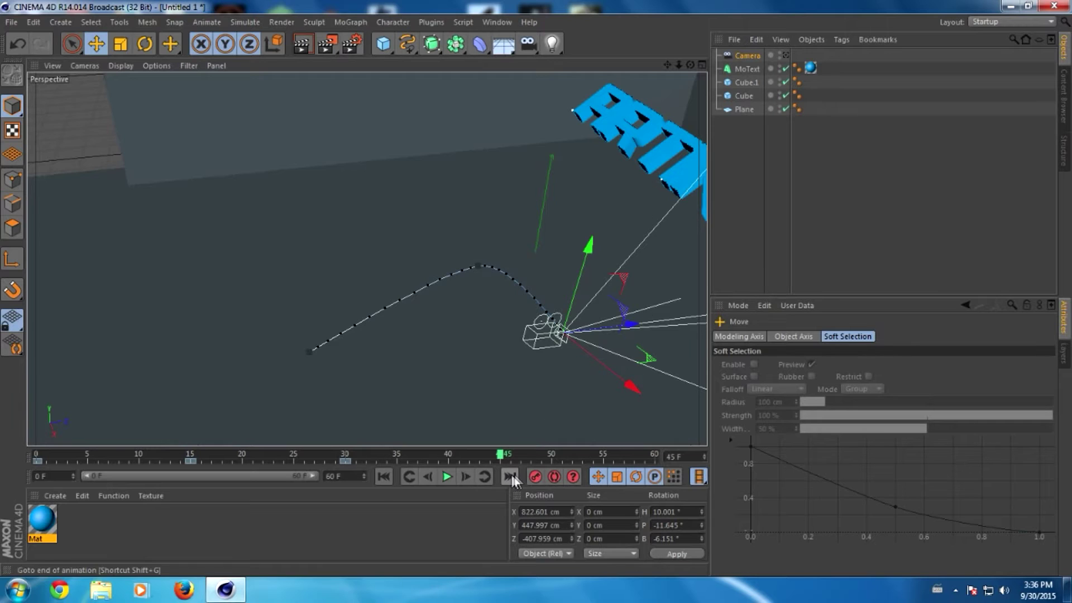
{"action": "left_click", "coordinate": [145, 44]}
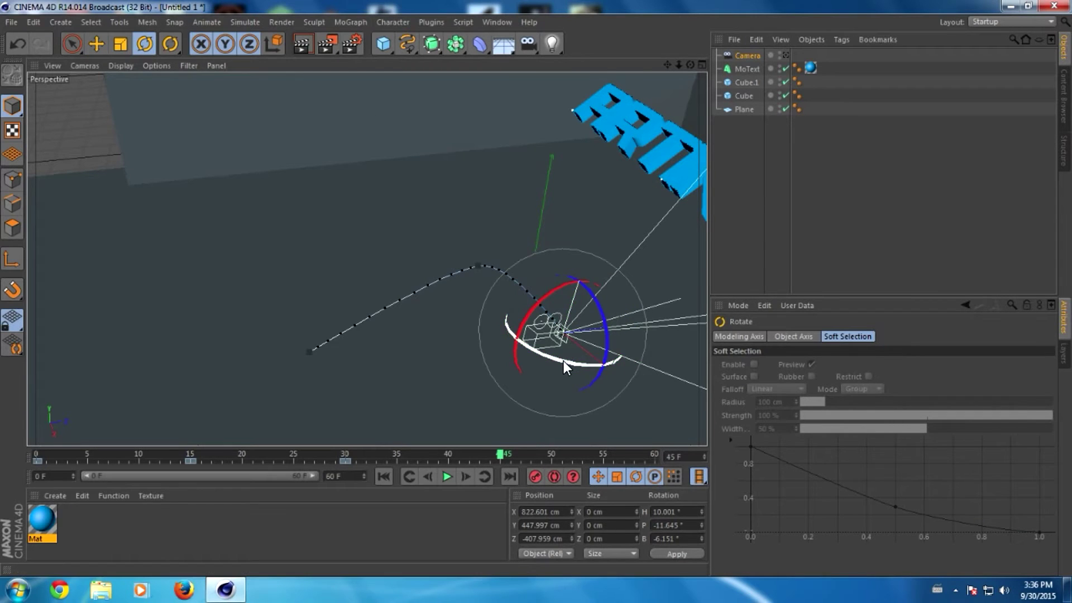
{"action": "left_click_drag", "start_coordinate": [564, 361], "coordinate": [602, 360]}
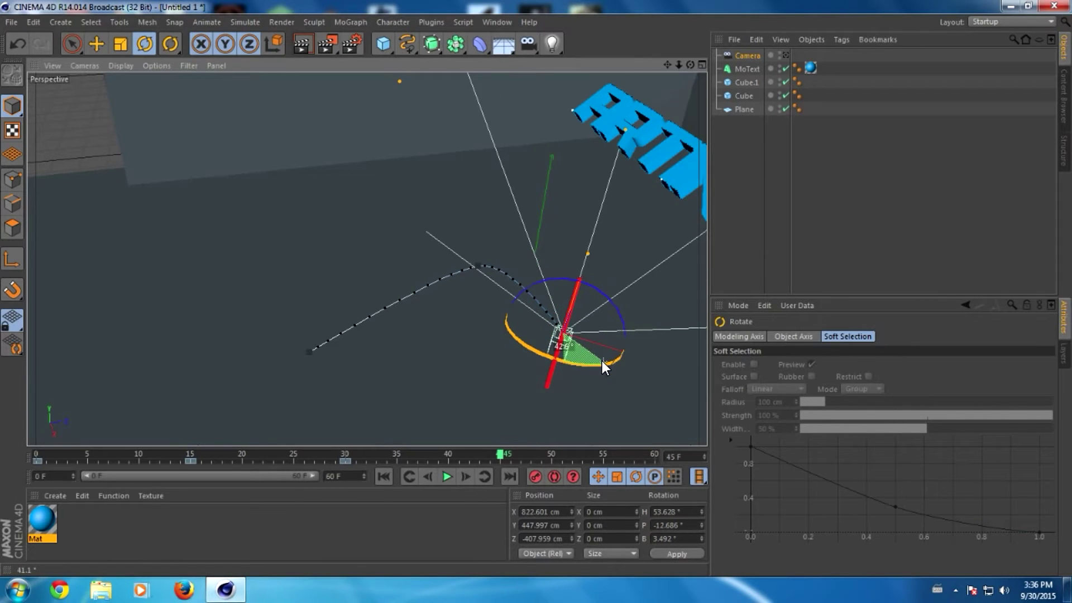
{"action": "left_click_drag", "start_coordinate": [602, 361], "coordinate": [601, 361]}
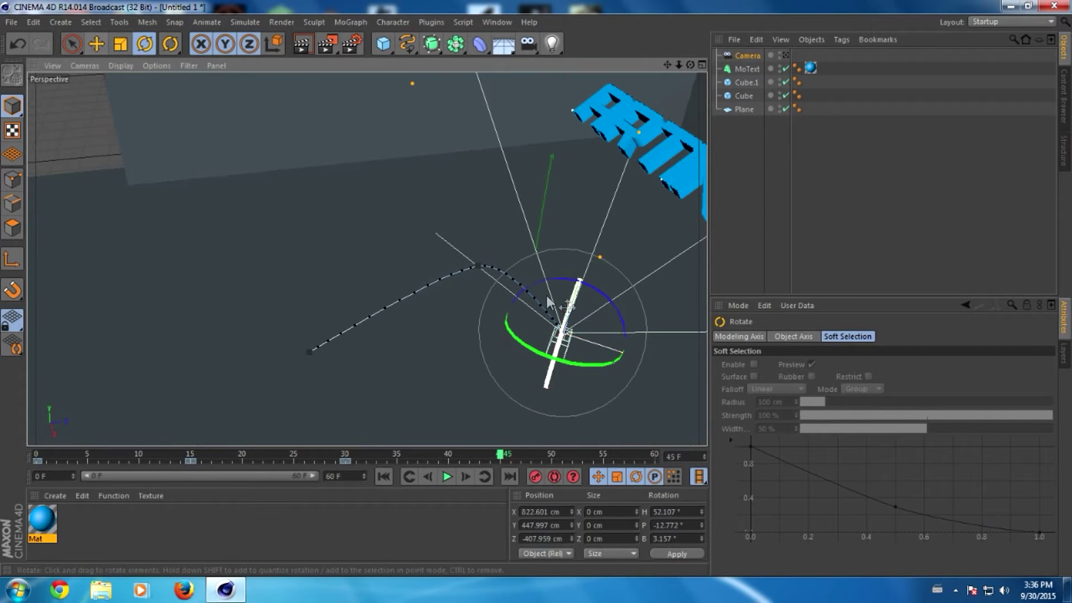
{"action": "left_click", "coordinate": [106, 50]}
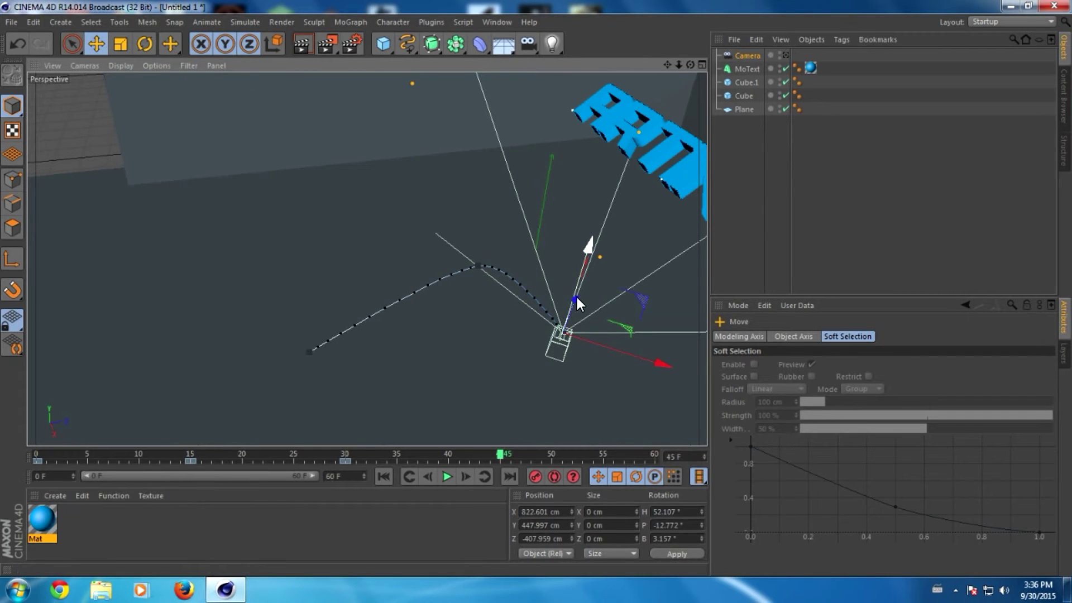
{"action": "left_click_drag", "start_coordinate": [577, 301], "coordinate": [568, 338]}
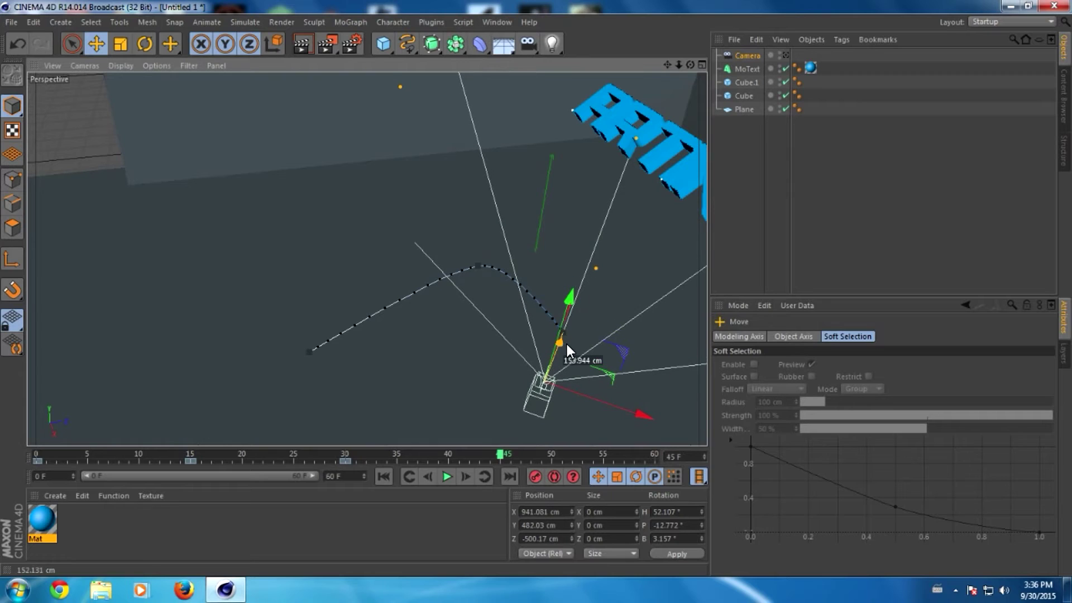
{"action": "mouse_move", "coordinate": [647, 403]}
{"action": "left_mouse_down"}
{"action": "mouse_move", "coordinate": [598, 418]}
{"action": "mouse_move", "coordinate": [565, 407]}
{"action": "left_mouse_up"}
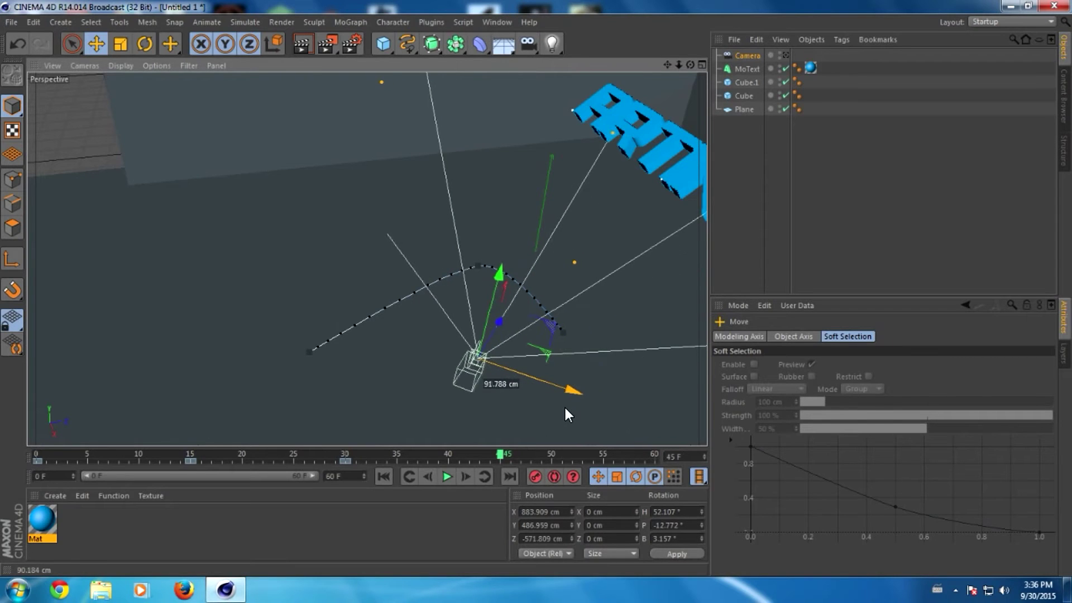
{"action": "left_click", "coordinate": [534, 475]}
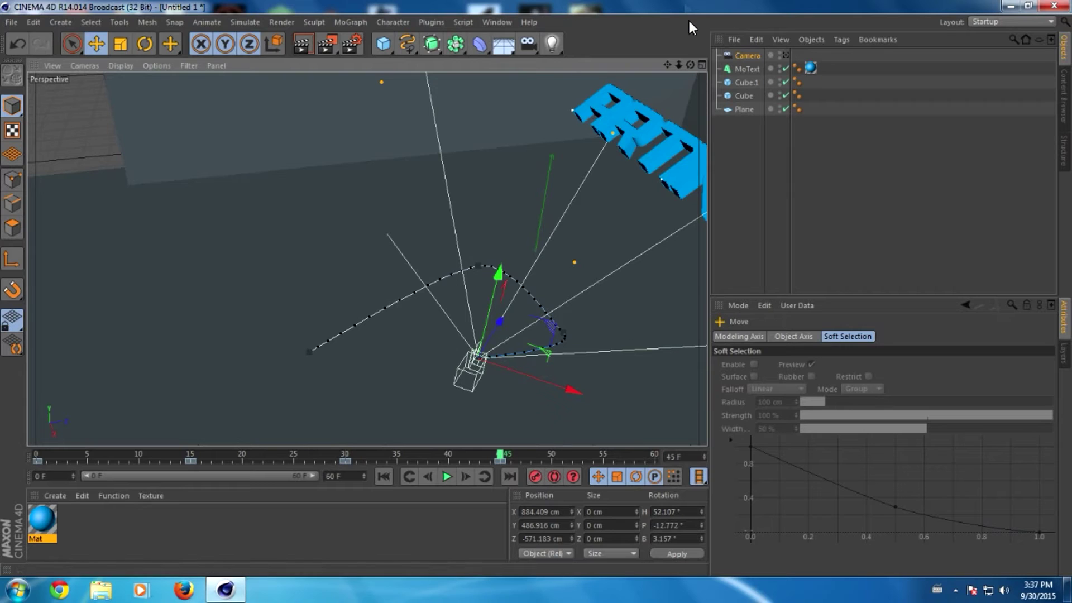
{"action": "left_click_drag", "start_coordinate": [498, 454], "coordinate": [661, 454]}
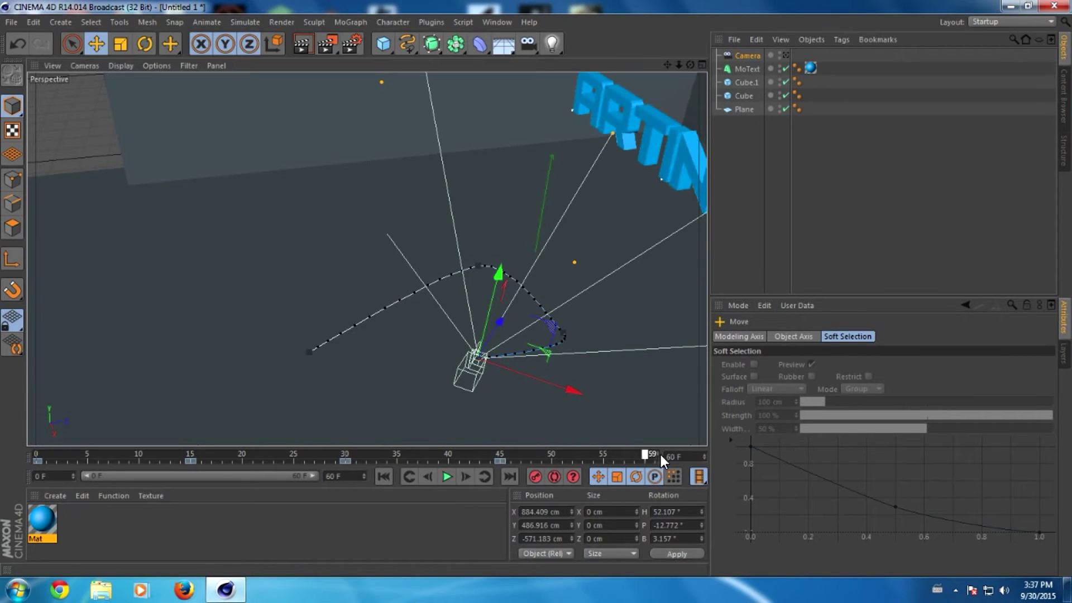
- At frame 60, rotate the camera so it faces the ARTINZZ text straight on
{"action": "left_click", "coordinate": [147, 49]}
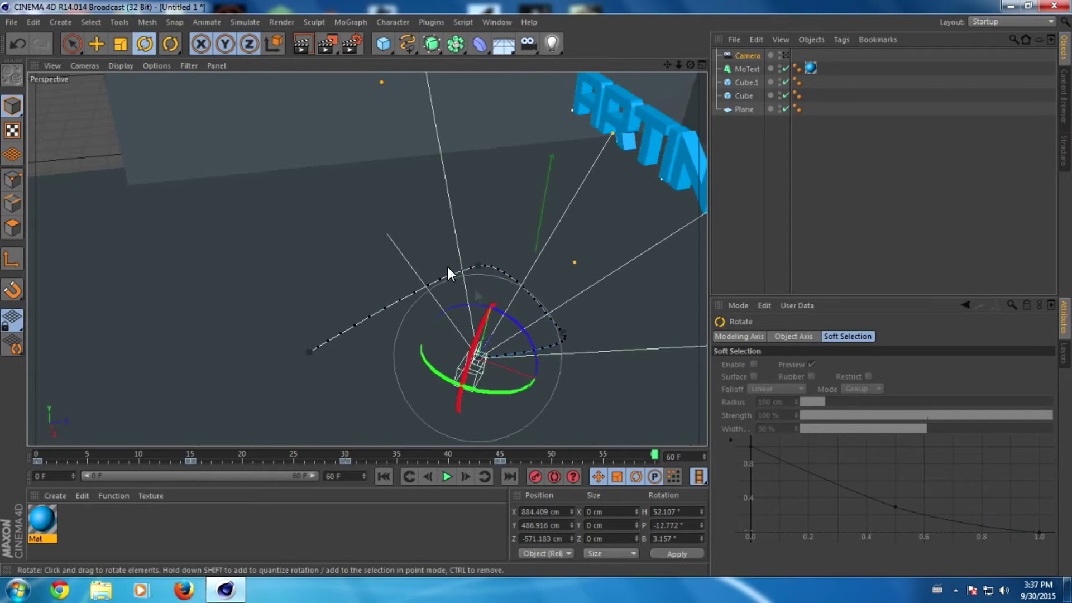
{"action": "left_click_drag", "start_coordinate": [506, 389], "coordinate": [457, 402]}
{"action": "mouse_move", "coordinate": [695, 68]}
{"action": "left_mouse_down"}
{"action": "mouse_move", "coordinate": [686, 100]}
{"action": "mouse_move", "coordinate": [664, 78]}
{"action": "left_mouse_up"}
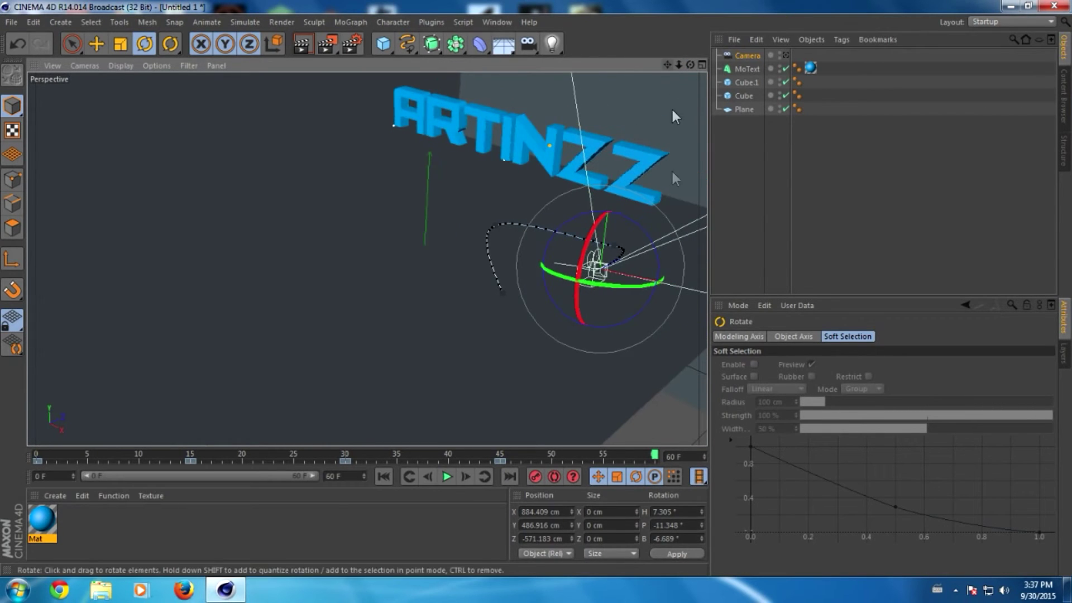
{"action": "left_click_drag", "start_coordinate": [635, 279], "coordinate": [631, 286]}
{"action": "mouse_move", "coordinate": [690, 65]}
{"action": "left_mouse_down"}
{"action": "mouse_move", "coordinate": [685, 89]}
{"action": "mouse_move", "coordinate": [664, 73]}
{"action": "mouse_move", "coordinate": [662, 81]}
{"action": "left_mouse_up"}
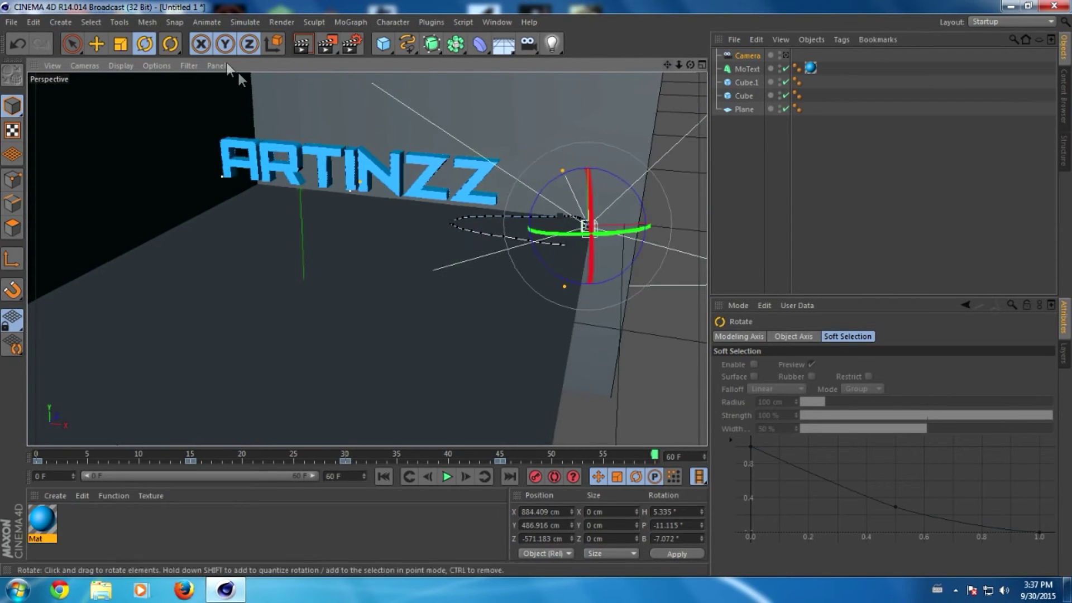
- Move the camera in front of the text, raise it slightly, and record the final frame-60 keyframe
{"action": "left_click", "coordinate": [96, 43]}
{"action": "mouse_move", "coordinate": [688, 226]}
{"action": "left_mouse_down"}
{"action": "mouse_move", "coordinate": [390, 233]}
{"action": "mouse_move", "coordinate": [302, 228]}
{"action": "mouse_move", "coordinate": [293, 219]}
{"action": "left_mouse_up"}
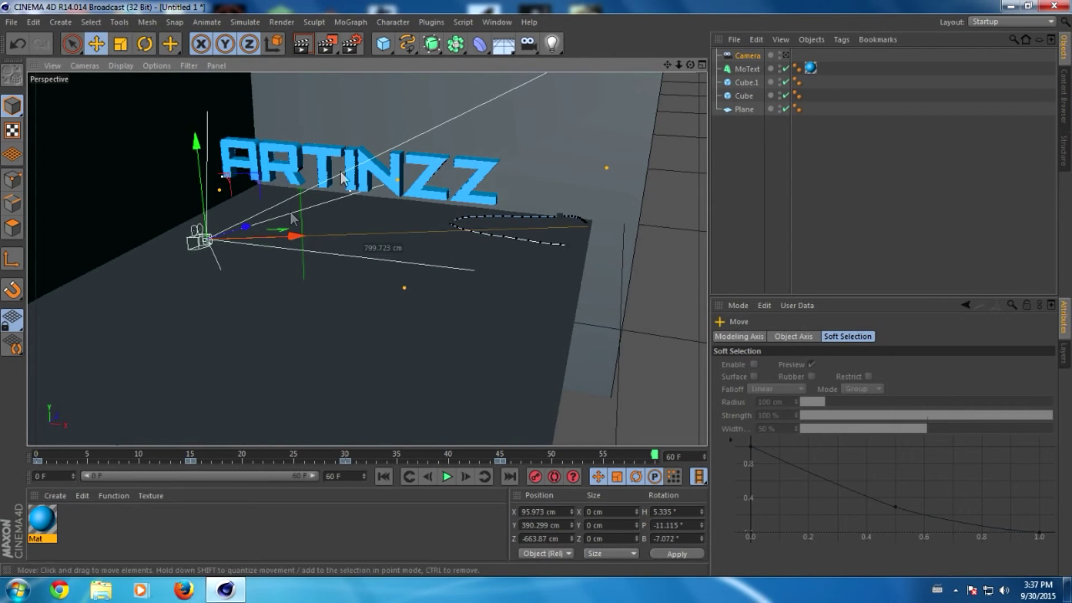
{"action": "left_click_drag", "start_coordinate": [667, 65], "coordinate": [820, 53]}
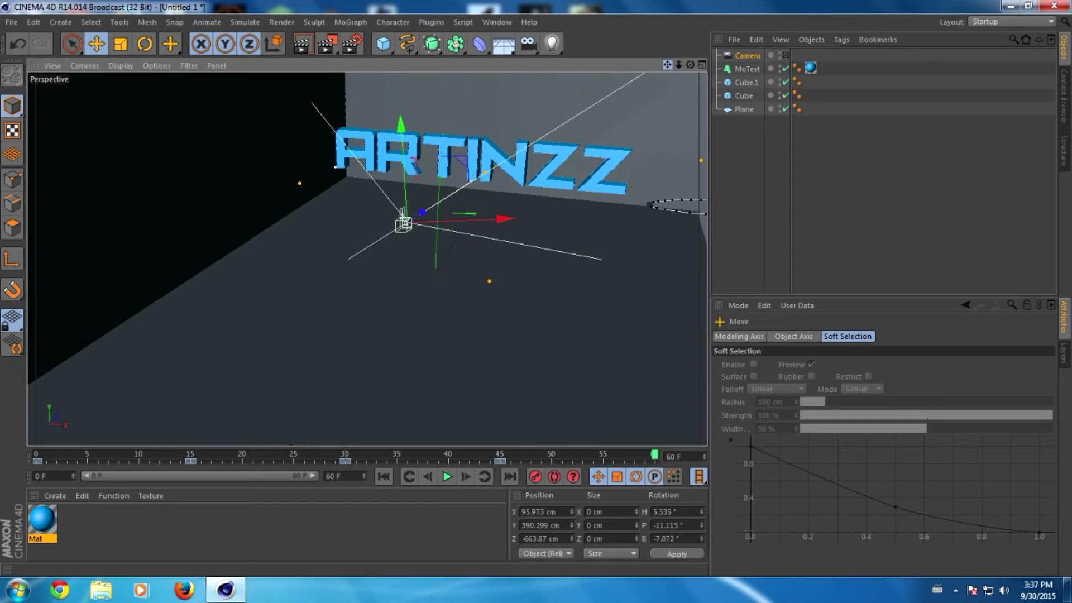
{"action": "left_click_drag", "start_coordinate": [401, 120], "coordinate": [404, 101]}
{"action": "left_click_drag", "start_coordinate": [691, 64], "coordinate": [653, 67]}
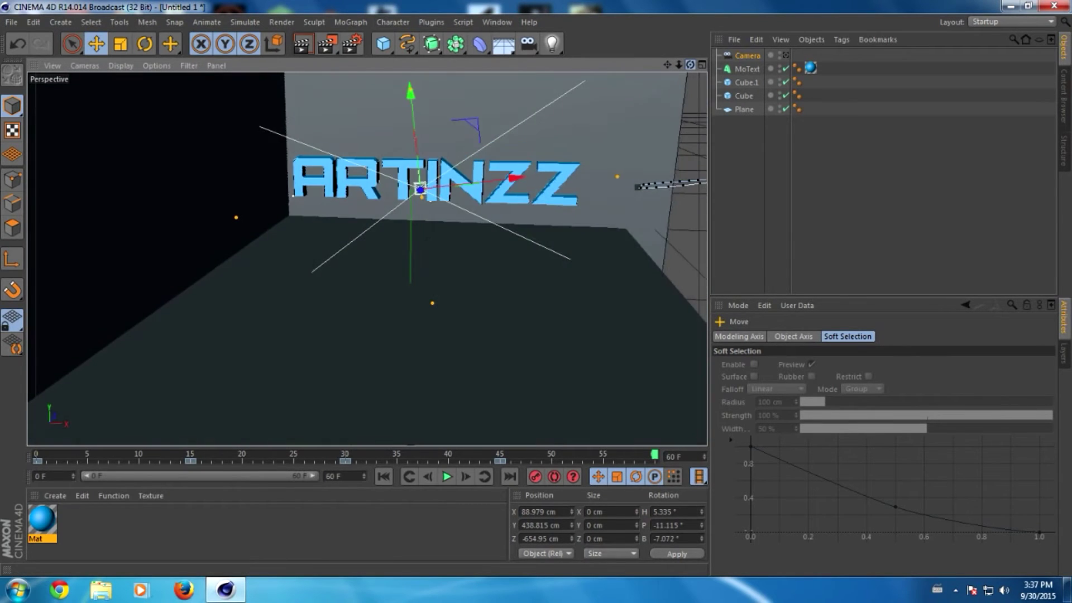
{"action": "left_click", "coordinate": [534, 476]}
{"action": "left_click_drag", "start_coordinate": [691, 65], "coordinate": [664, 78]}
{"action": "mouse_move", "coordinate": [667, 65]}
{"action": "left_mouse_down"}
{"action": "mouse_move", "coordinate": [614, 33]}
{"action": "mouse_move", "coordinate": [587, 237]}
{"action": "left_mouse_up"}
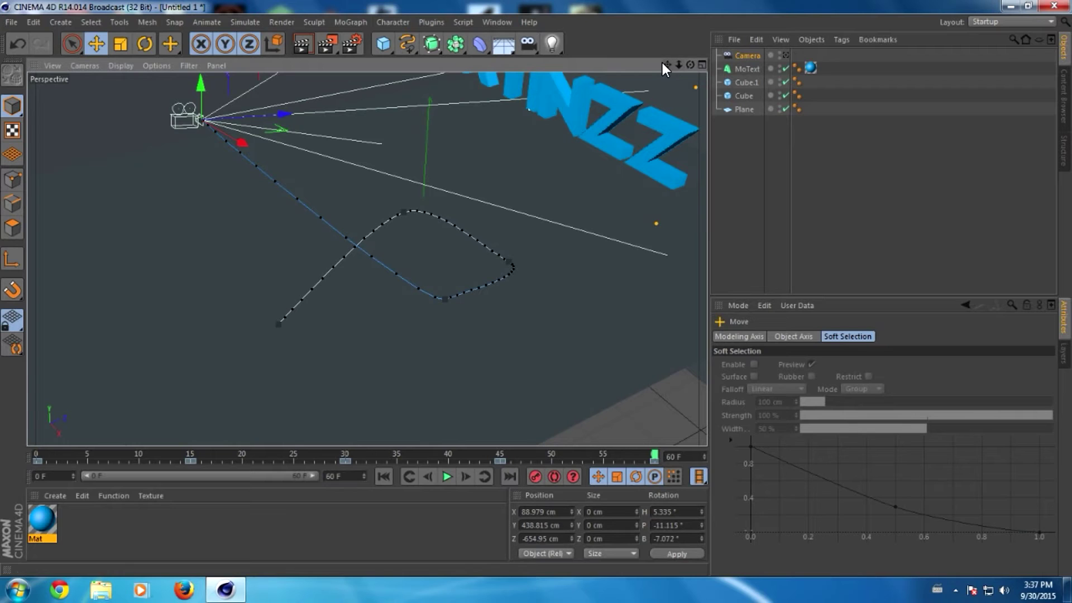
- Frame the camera path, then view through the Camera so ARTINZZ fills the shot
{"action": "left_click_drag", "start_coordinate": [664, 65], "coordinate": [656, 156]}
{"action": "left_click_drag", "start_coordinate": [664, 64], "coordinate": [662, 65]}
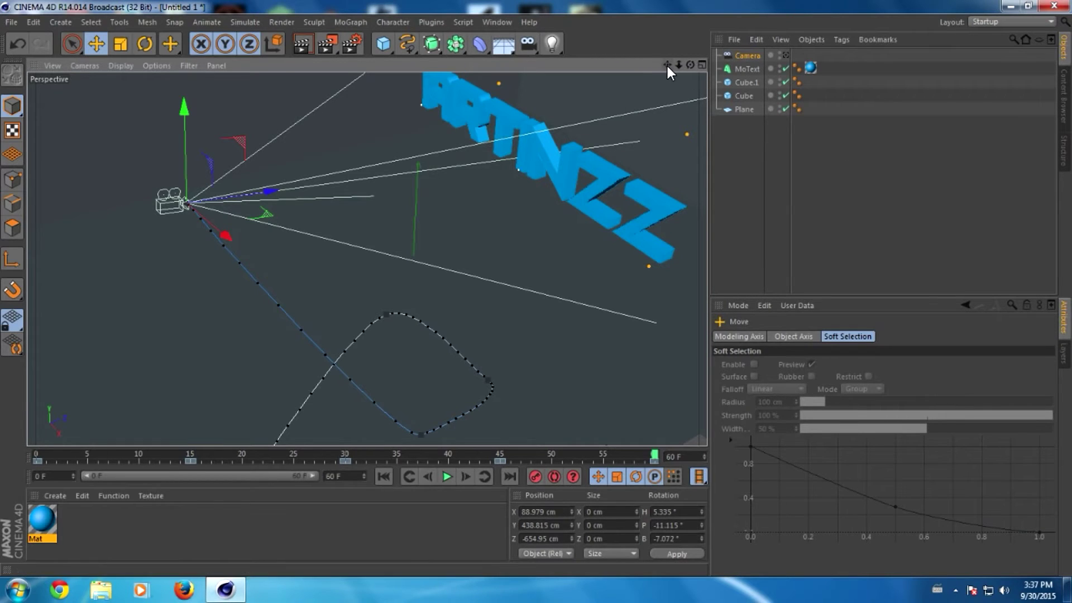
{"action": "mouse_move", "coordinate": [668, 66]}
{"action": "left_mouse_down"}
{"action": "mouse_move", "coordinate": [652, 94]}
{"action": "mouse_move", "coordinate": [665, 67]}
{"action": "left_mouse_up"}
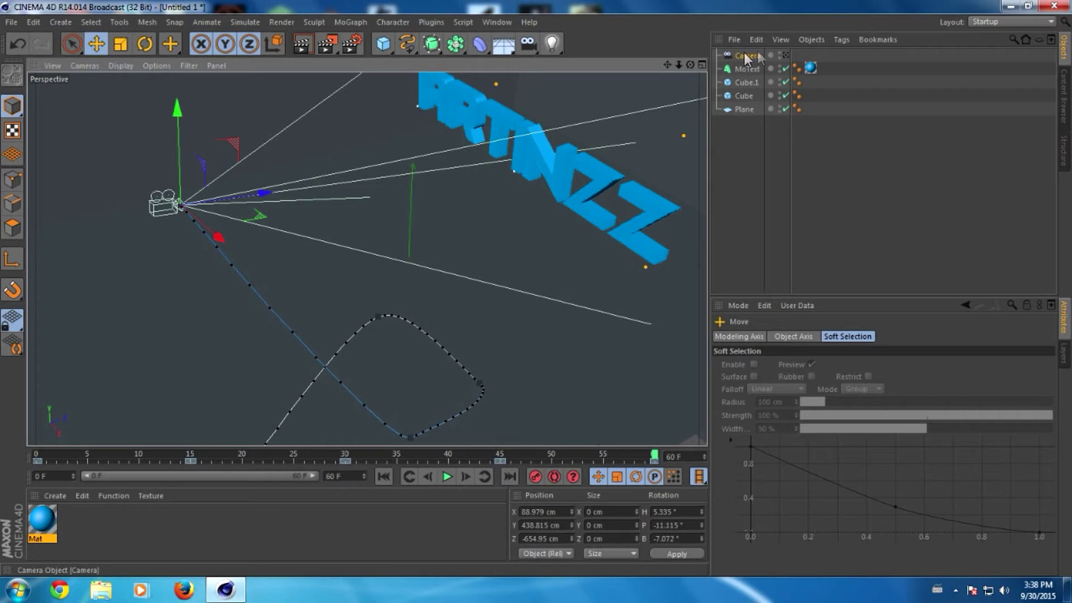
{"action": "left_click", "coordinate": [784, 53]}
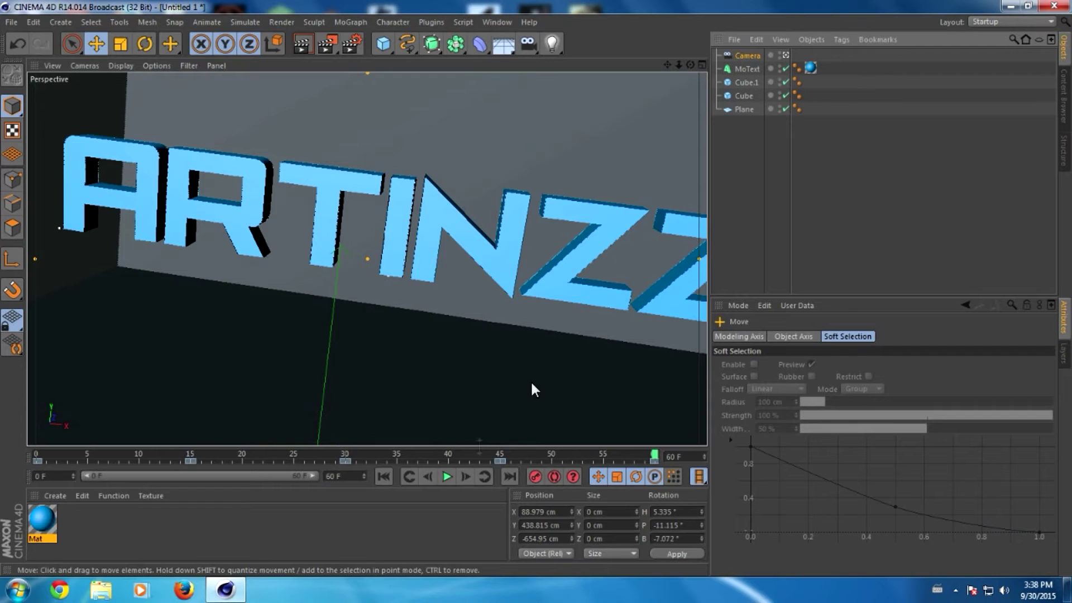
- Preview the fly-in through the camera from frame 0, then rewind to the start
{"action": "left_click", "coordinate": [384, 476]}
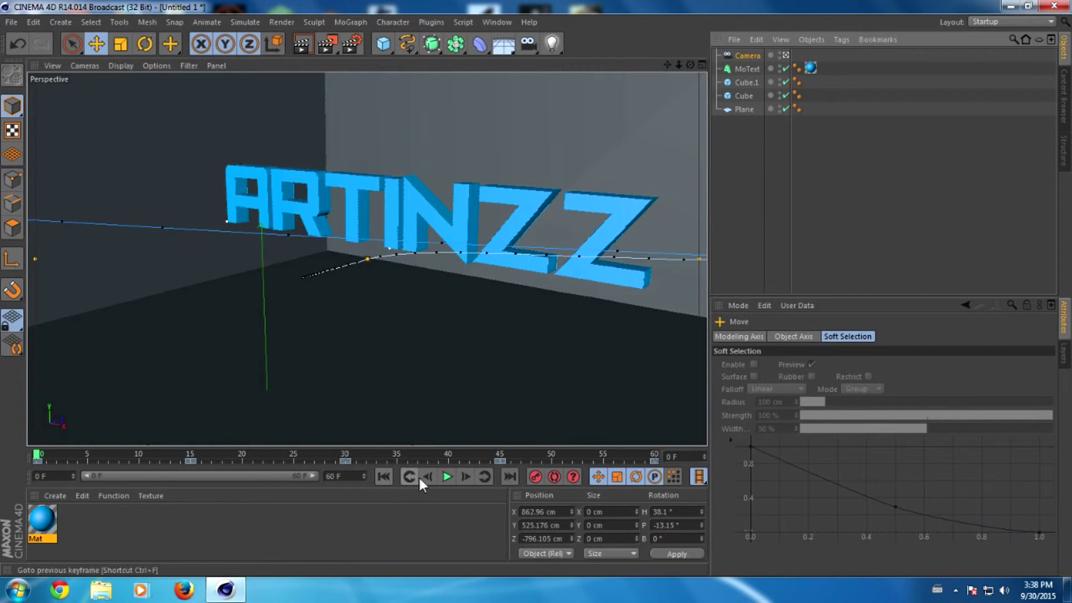
{"action": "left_click", "coordinate": [447, 476]}
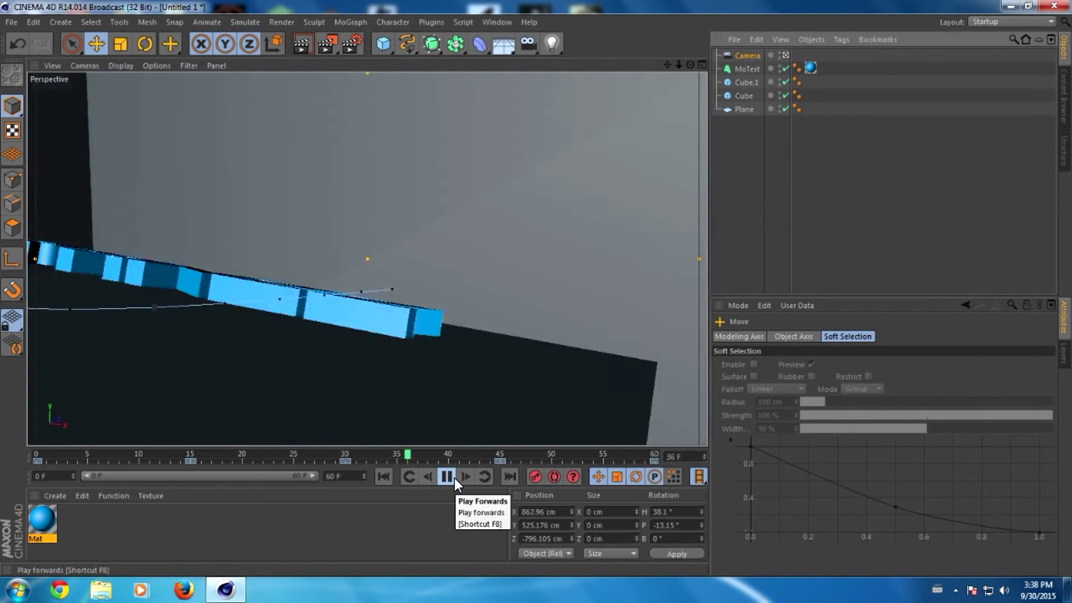
{"action": "left_click", "coordinate": [454, 478]}
{"action": "left_click", "coordinate": [388, 477]}
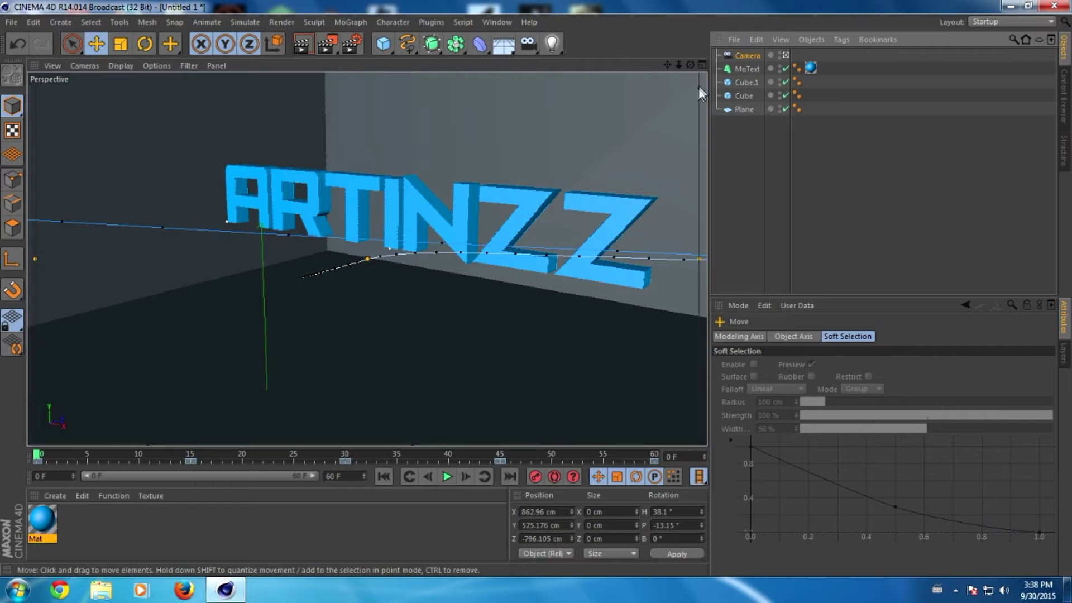
- Leave the camera view, zoom out and replay the fly-in to watch the camera's curved path
{"action": "left_click", "coordinate": [786, 55]}
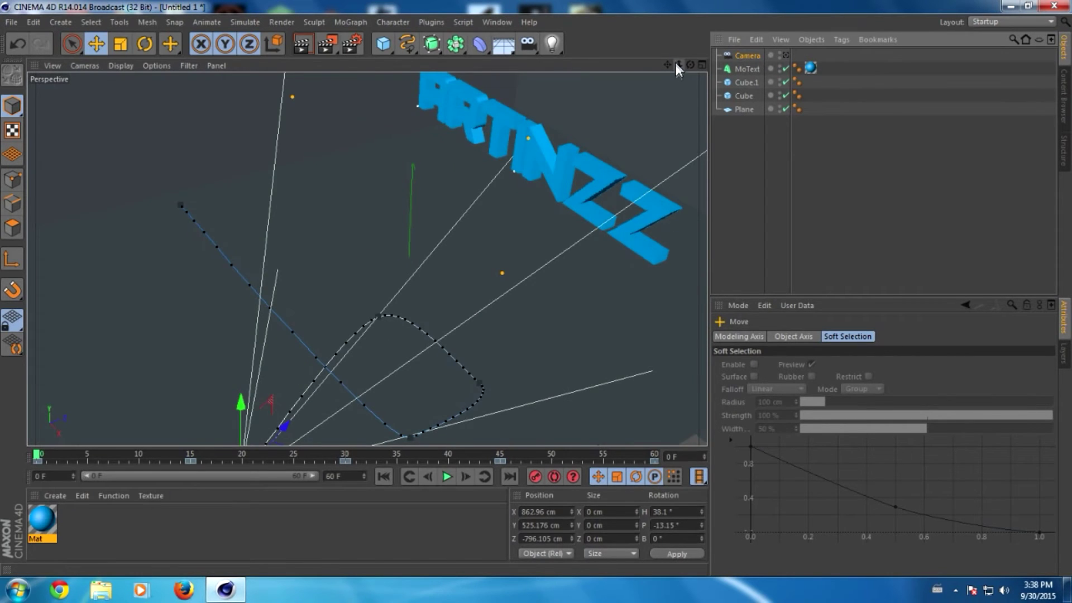
{"action": "left_click_drag", "start_coordinate": [676, 63], "coordinate": [647, 66]}
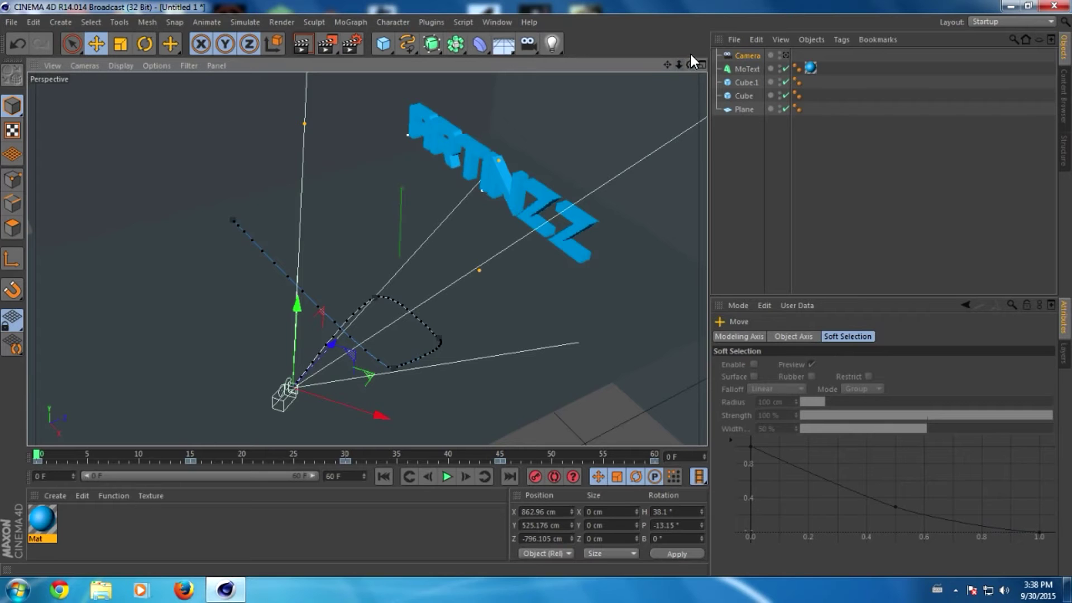
{"action": "left_click", "coordinate": [446, 476]}
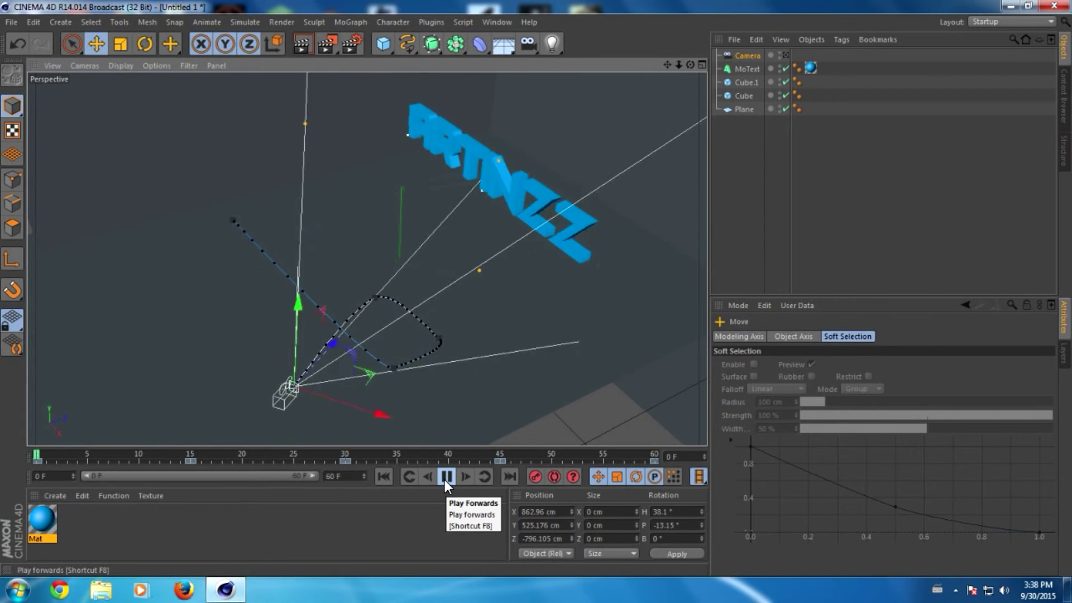
{"action": "left_click", "coordinate": [444, 480]}
{"action": "left_click", "coordinate": [390, 477]}
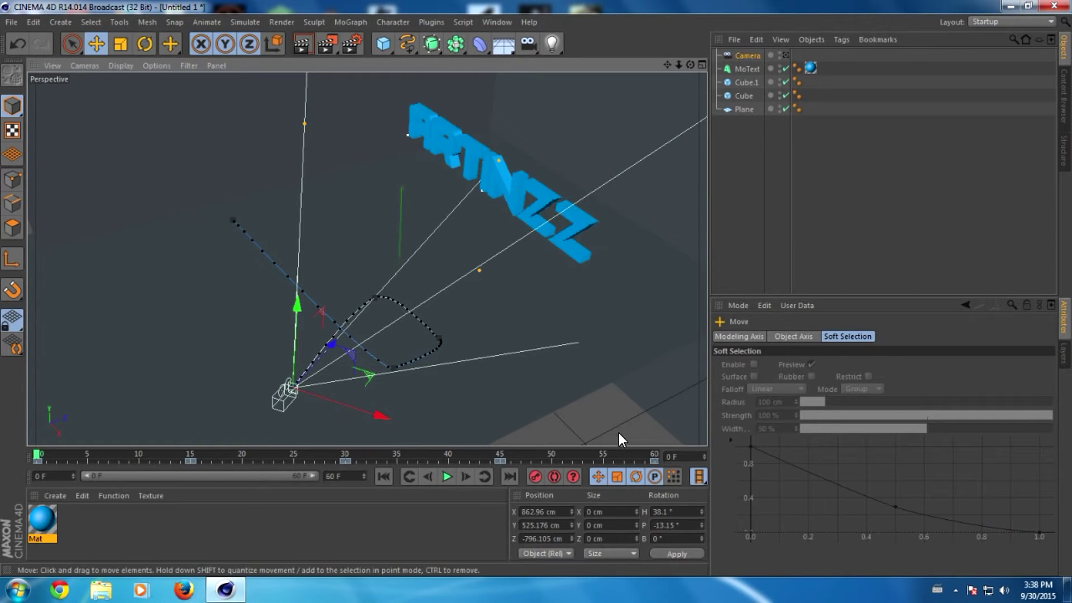
{"action": "left_click", "coordinate": [652, 461]}
{"action": "left_click", "coordinate": [651, 456]}
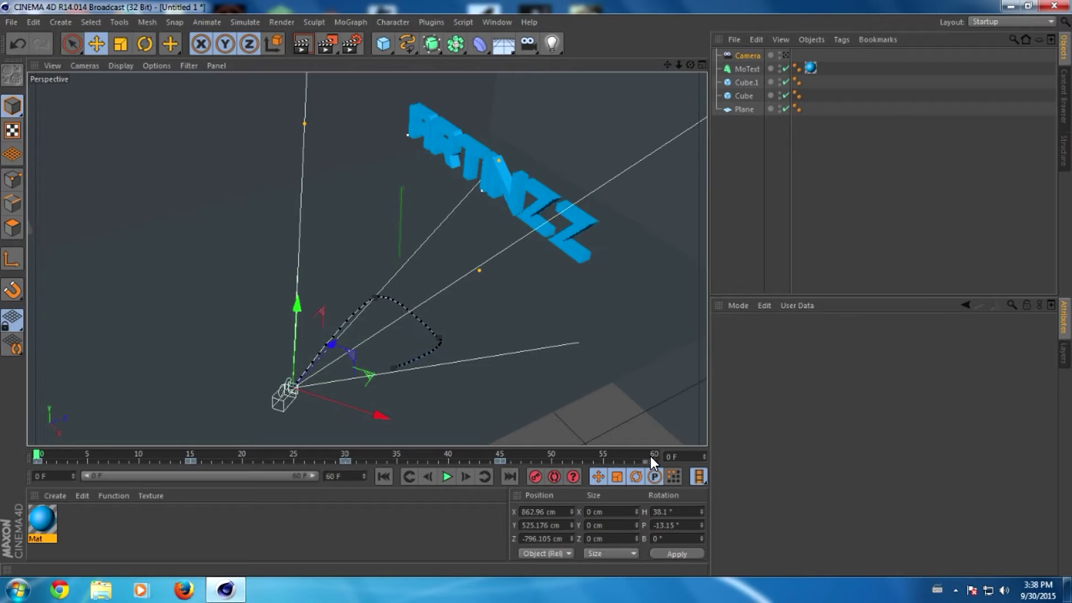
- Delete the animated Camera from the scene without adding a replacement
{"action": "left_click", "coordinate": [652, 461]}
{"action": "key", "text": "Delete"}
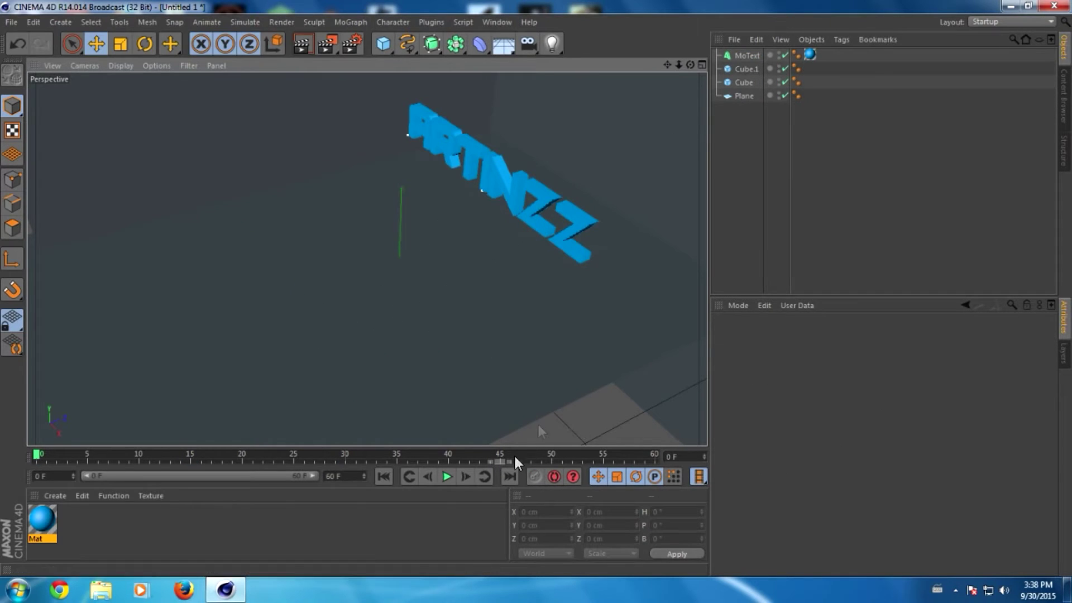
{"action": "left_click", "coordinate": [534, 46]}
{"action": "left_click", "coordinate": [535, 46]}
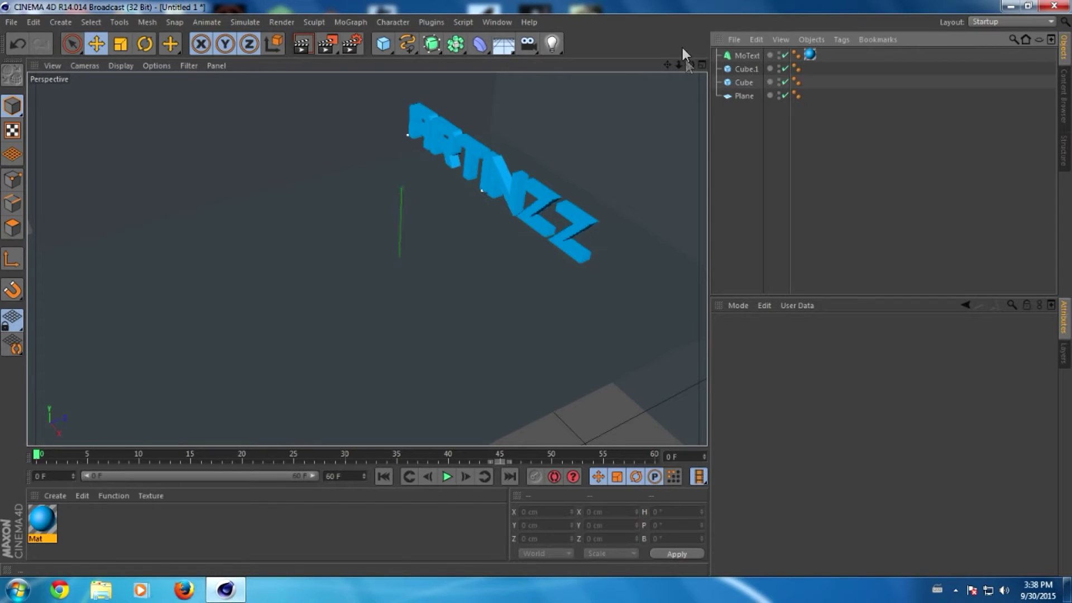
- Orbit, pan and dolly the viewport to face the ARTINZZ text close up
{"action": "mouse_move", "coordinate": [690, 65]}
{"action": "left_mouse_down"}
{"action": "mouse_move", "coordinate": [642, 78]}
{"action": "mouse_move", "coordinate": [678, 65]}
{"action": "left_mouse_up"}
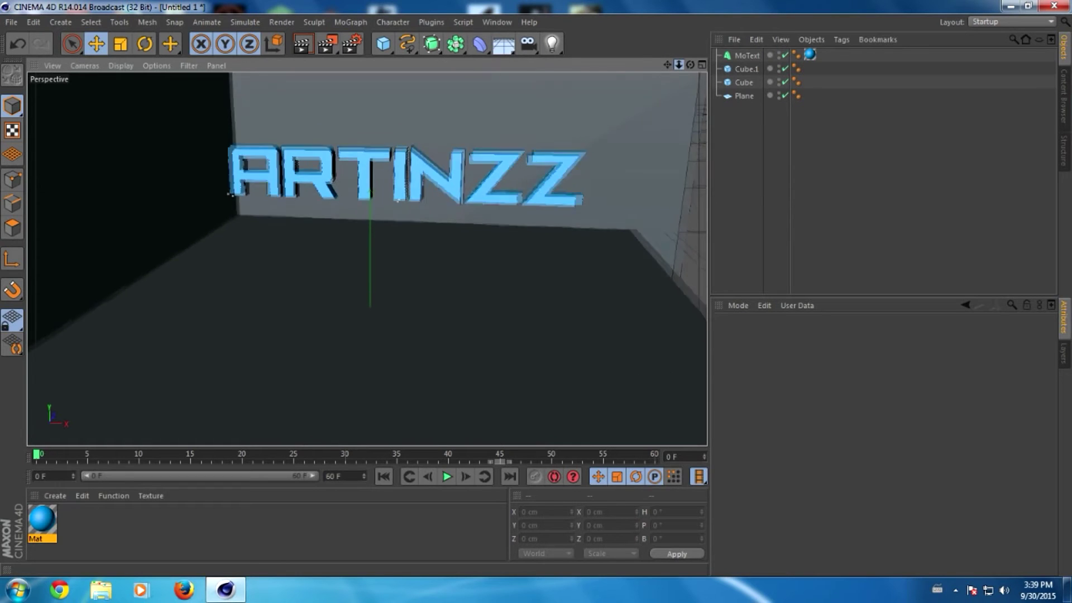
{"action": "left_click_drag", "start_coordinate": [667, 65], "coordinate": [659, 98]}
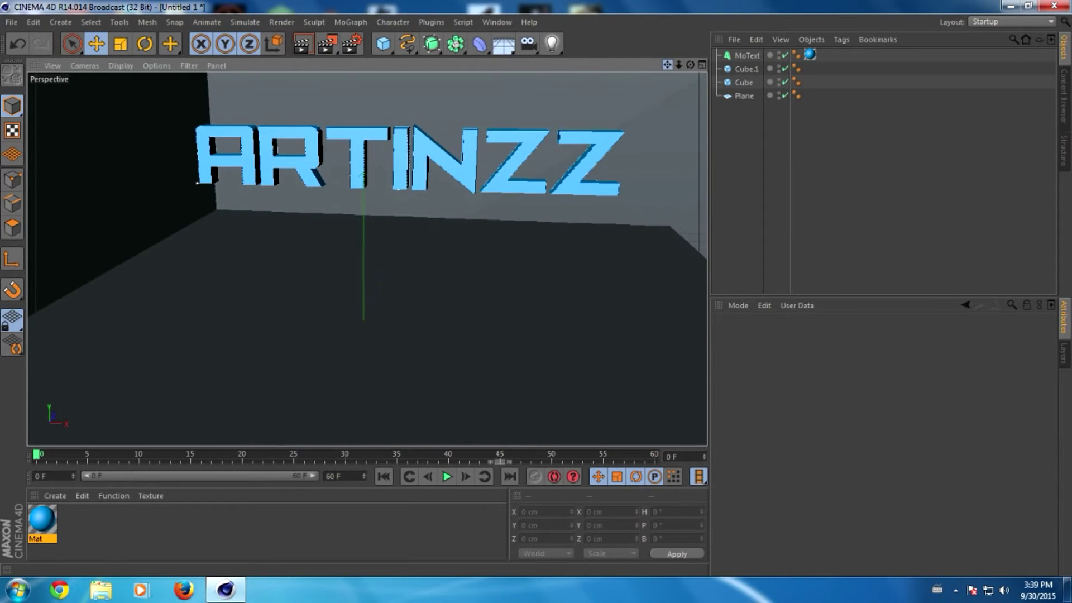
{"action": "mouse_move", "coordinate": [677, 64]}
{"action": "left_mouse_down"}
{"action": "mouse_move", "coordinate": [664, 92]}
{"action": "mouse_move", "coordinate": [671, 61]}
{"action": "mouse_move", "coordinate": [697, 66]}
{"action": "mouse_move", "coordinate": [686, 76]}
{"action": "left_mouse_up"}
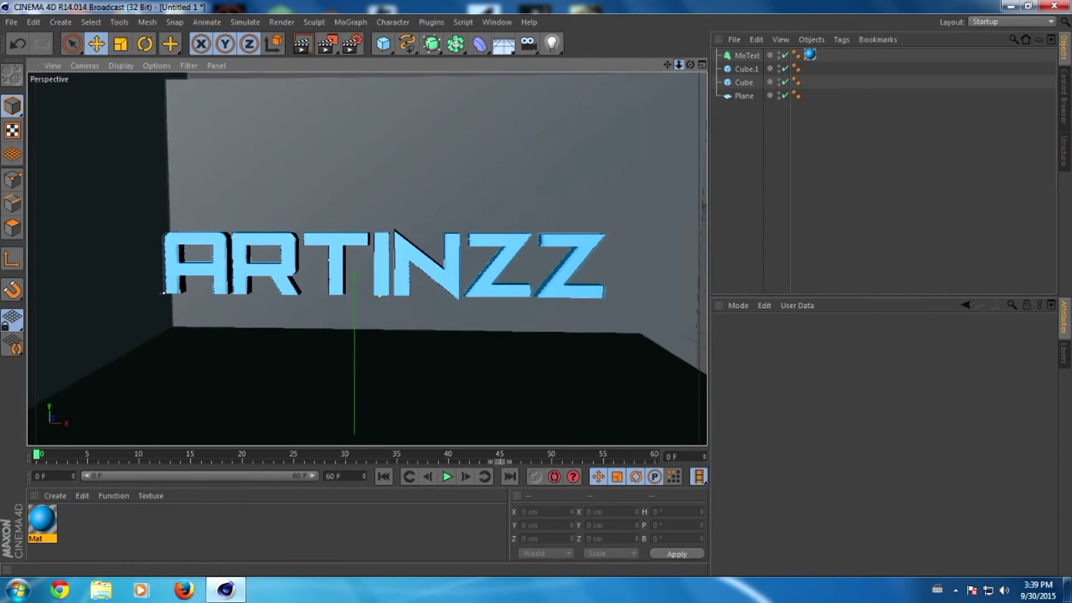
- Stretch back wall Cube.1 to 2150.486 cm tall and the floor Plane to 2720.102 cm wide
{"action": "left_click", "coordinate": [591, 165]}
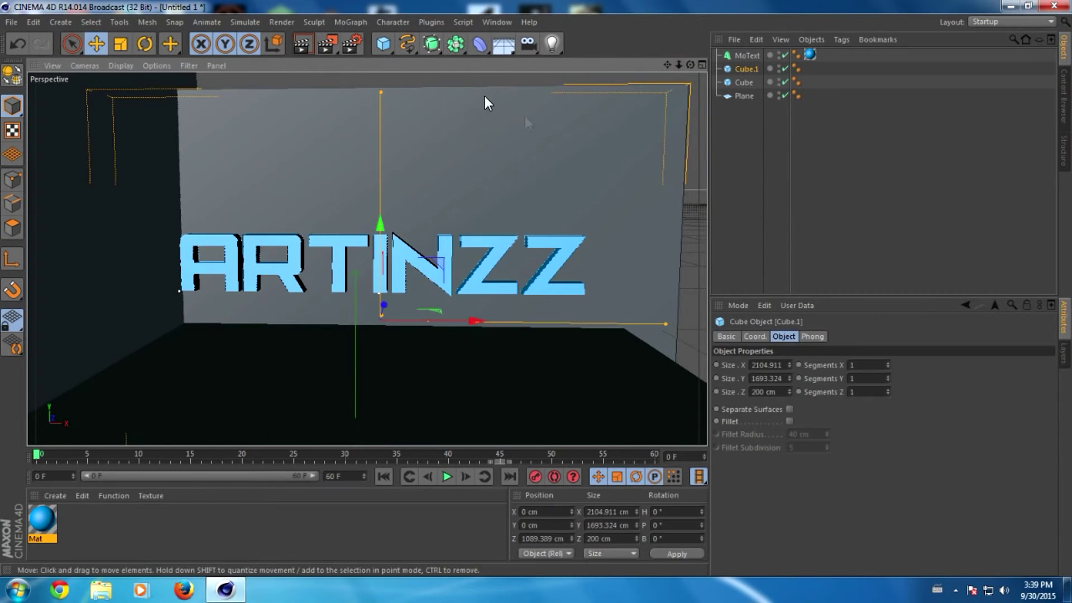
{"action": "left_click_drag", "start_coordinate": [381, 90], "coordinate": [382, 62]}
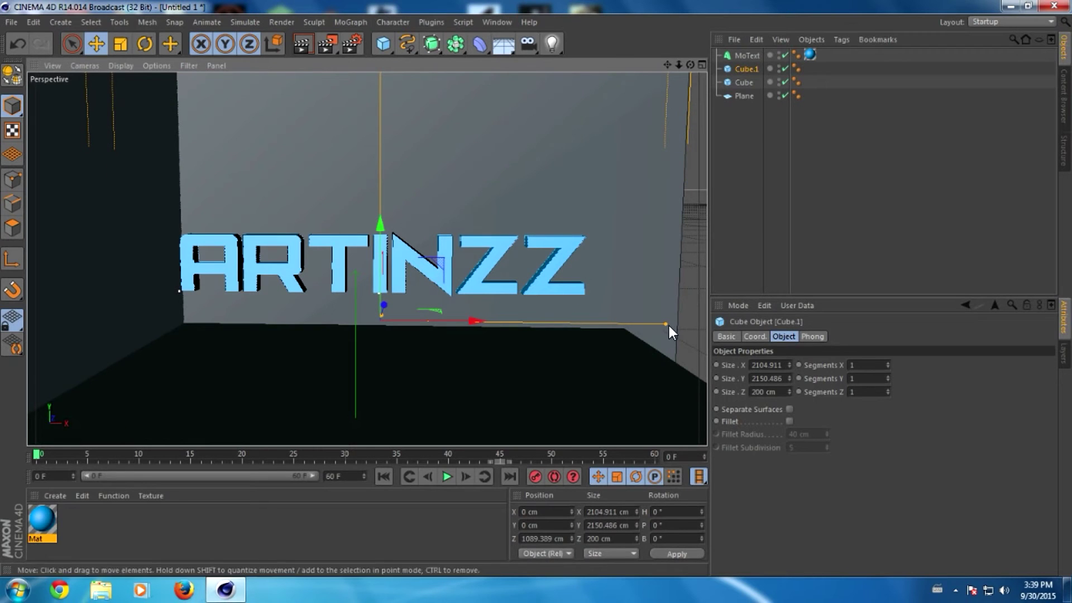
{"action": "left_click", "coordinate": [580, 387]}
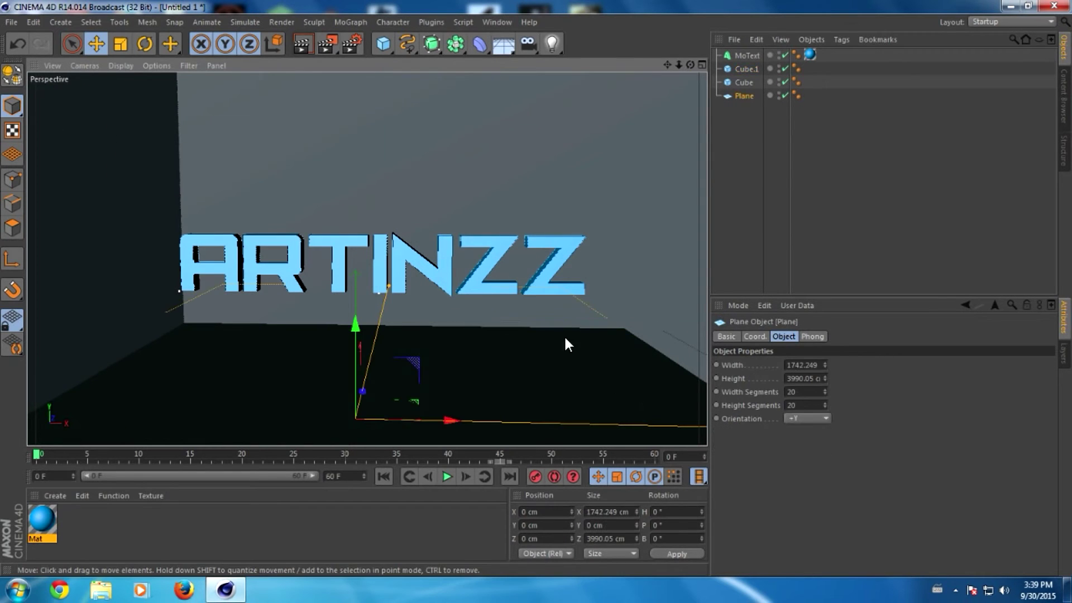
{"action": "mouse_move", "coordinate": [564, 334]}
{"action": "left_mouse_down", "text": "alt"}
{"action": "mouse_move", "coordinate": [672, 379]}
{"action": "mouse_move", "coordinate": [632, 128]}
{"action": "left_mouse_up", "text": "alt"}
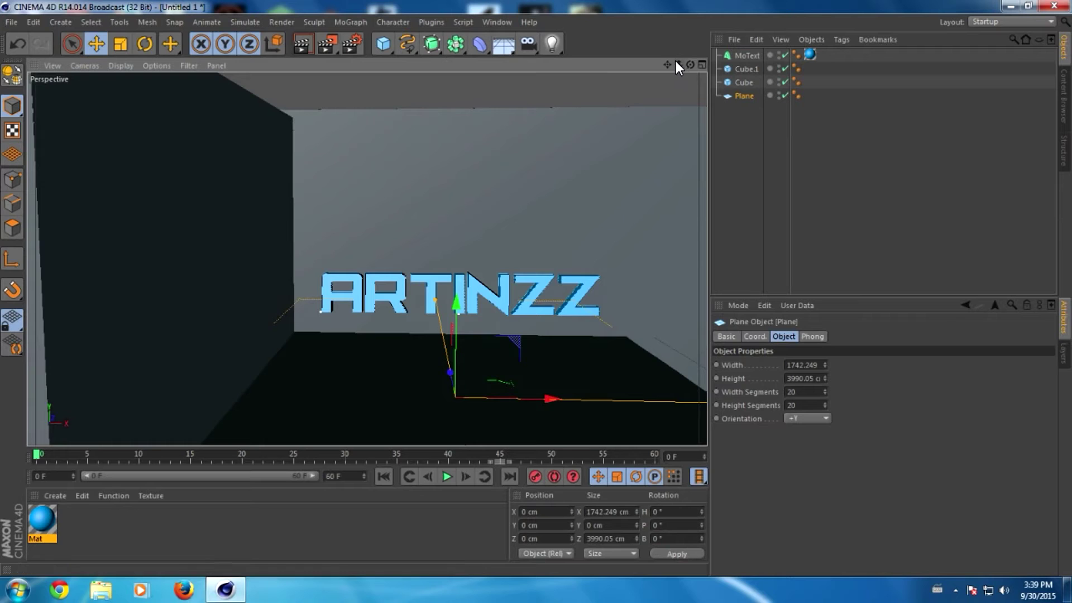
{"action": "left_click_drag", "start_coordinate": [667, 62], "coordinate": [666, 62]}
{"action": "left_click_drag", "start_coordinate": [659, 407], "coordinate": [707, 413]}
{"action": "scroll", "coordinate": [505, 328], "scroll_direction": "up", "scroll_amount": 2}
{"action": "scroll", "coordinate": [504, 328], "scroll_direction": "up", "scroll_amount": 2}
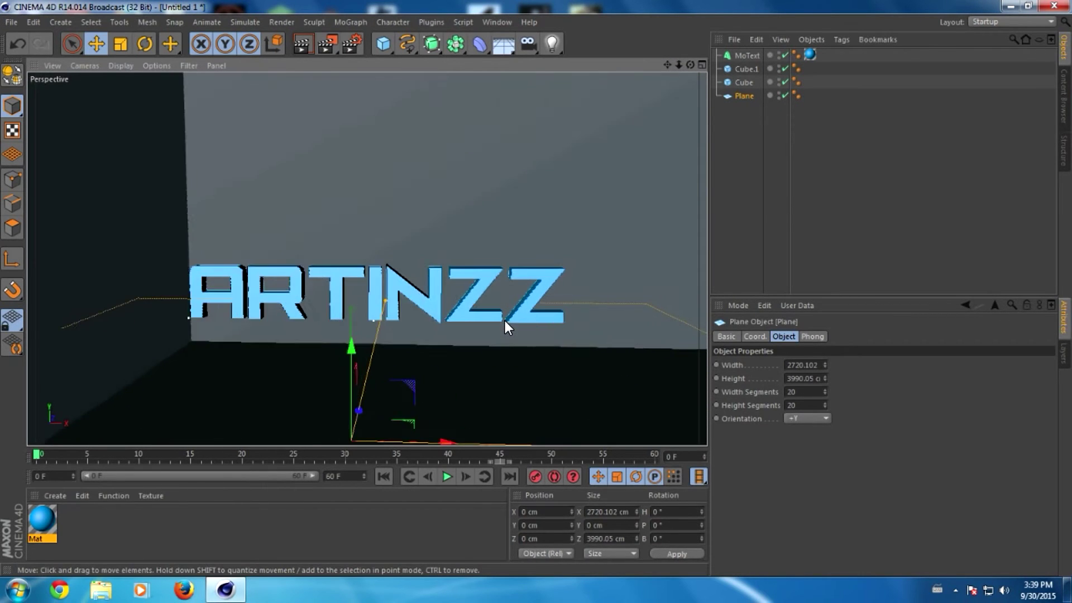
{"action": "scroll", "coordinate": [504, 328], "scroll_direction": "up", "scroll_amount": 2}
{"action": "scroll", "coordinate": [605, 186], "scroll_direction": "up", "scroll_amount": 1}
{"action": "left_click_drag", "start_coordinate": [667, 64], "coordinate": [639, 114]}
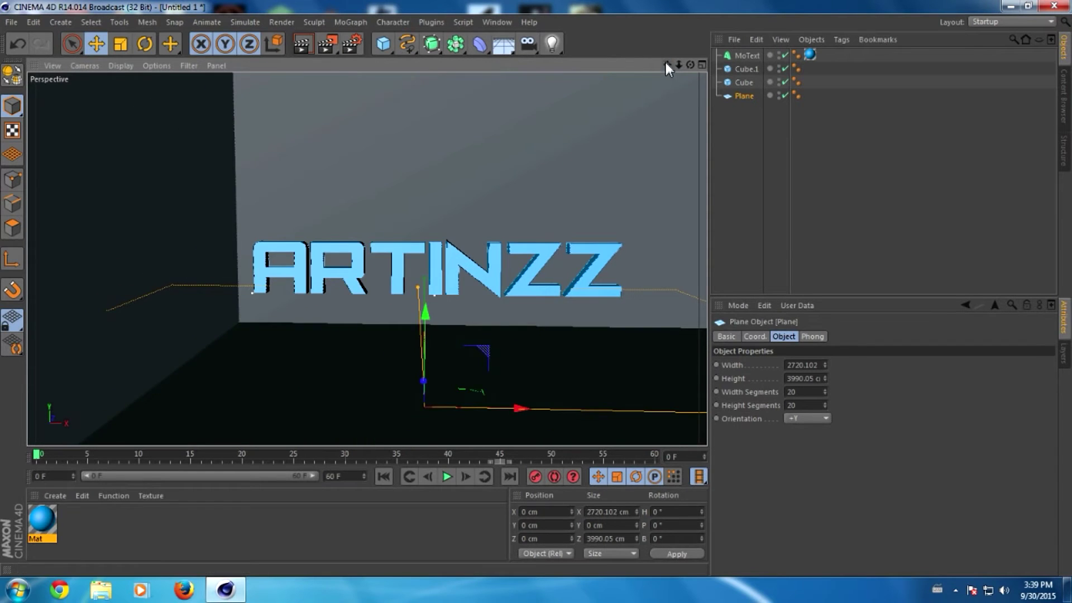
{"action": "left_click_drag", "start_coordinate": [667, 64], "coordinate": [667, 67]}
- Add a new Camera, look through it, and turn it to face ARTINZZ on the back wall
{"action": "left_click", "coordinate": [731, 156]}
{"action": "left_click", "coordinate": [527, 45]}
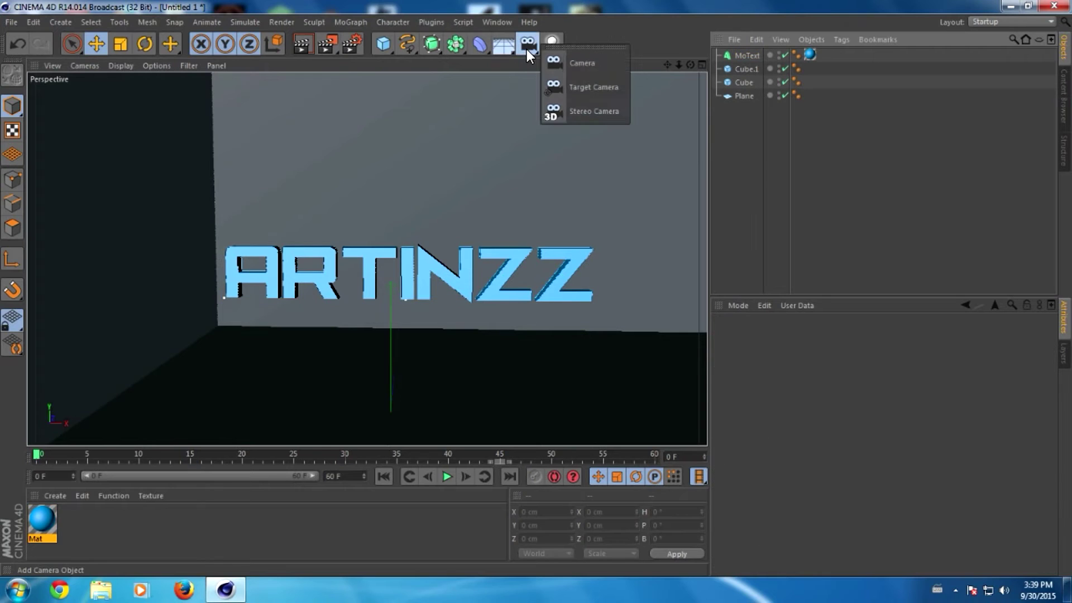
{"action": "left_click", "coordinate": [585, 63]}
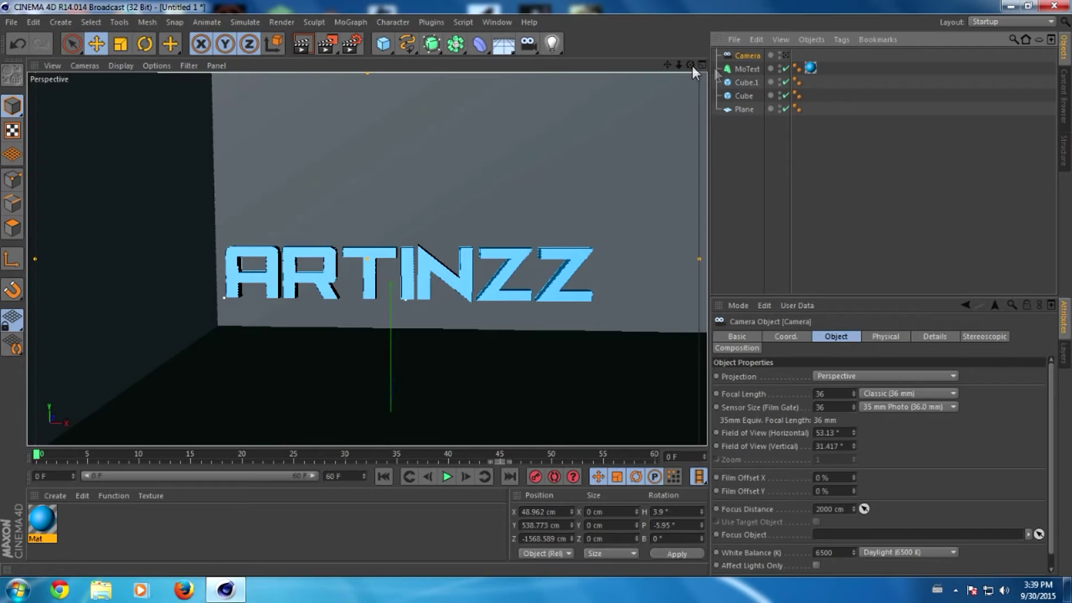
{"action": "mouse_move", "coordinate": [679, 69]}
{"action": "left_mouse_down"}
{"action": "mouse_move", "coordinate": [691, 68]}
{"action": "mouse_move", "coordinate": [672, 67]}
{"action": "left_mouse_up"}
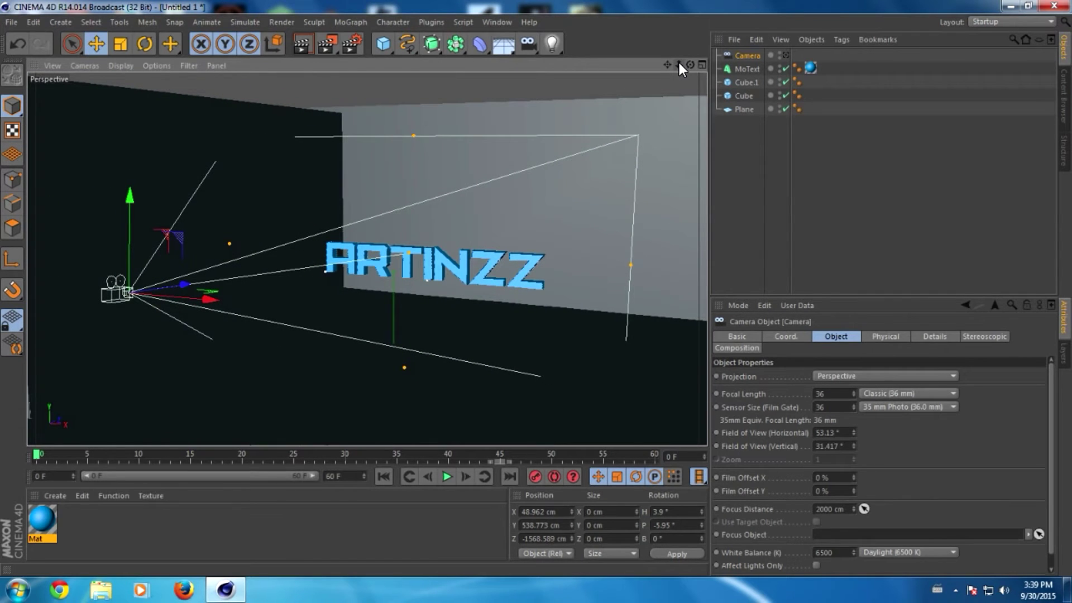
{"action": "left_click", "coordinate": [785, 55]}
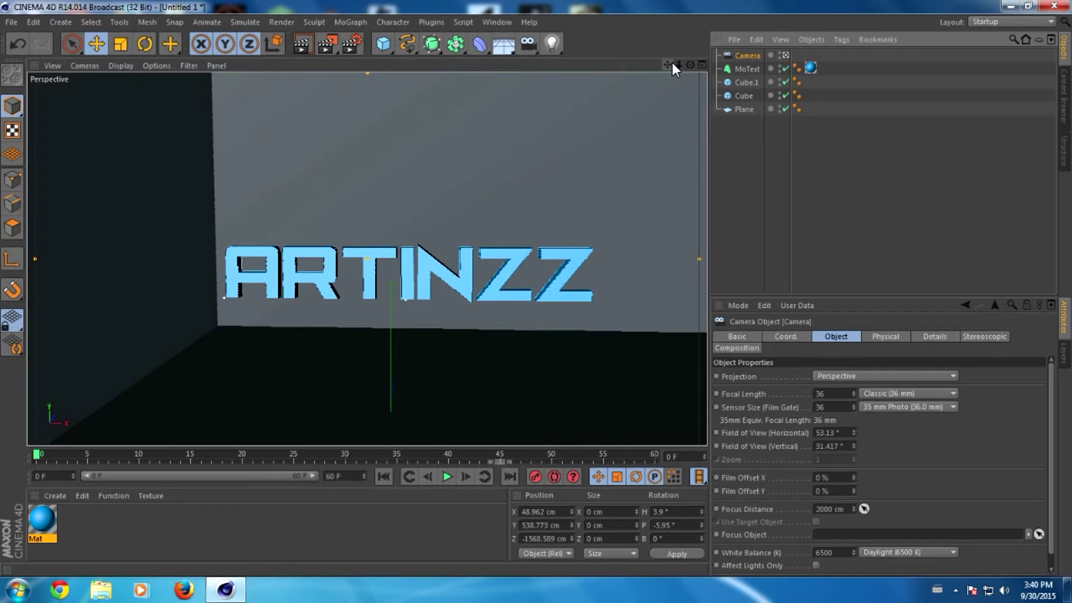
{"action": "left_click_drag", "start_coordinate": [689, 62], "coordinate": [664, 62]}
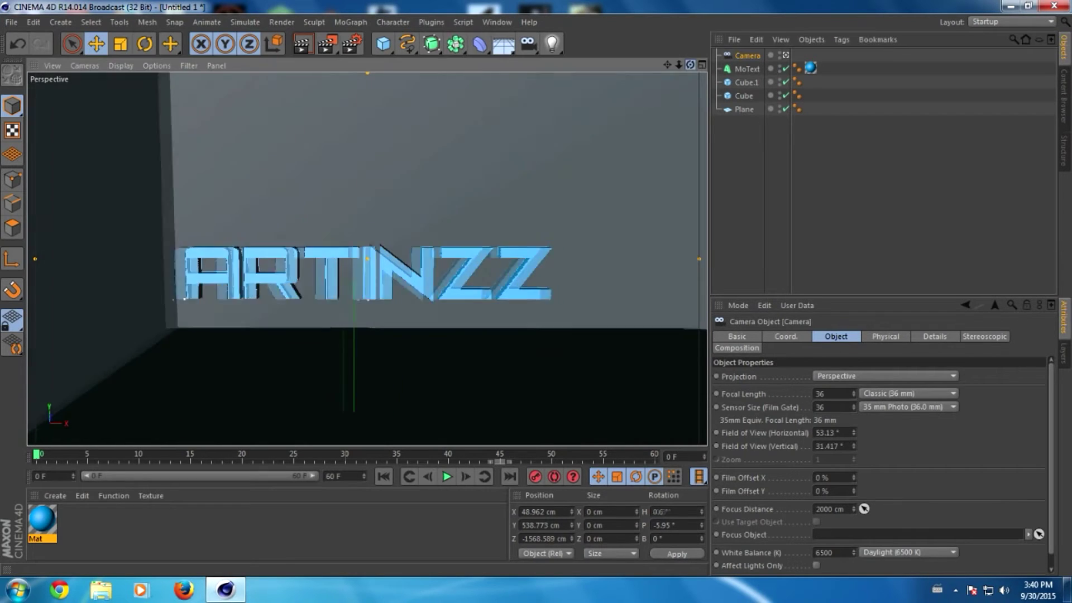
- Around frame 30, move the camera closer and tilt it down onto the text, then record a keyframe
{"action": "left_click_drag", "start_coordinate": [668, 65], "coordinate": [669, 68]}
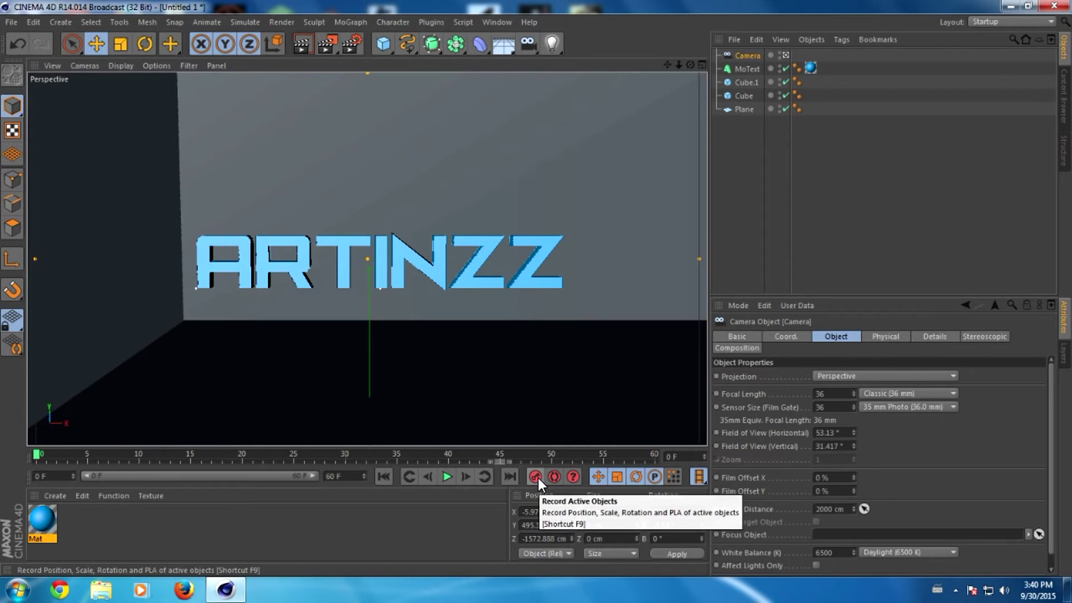
{"action": "left_click_drag", "start_coordinate": [36, 453], "coordinate": [190, 450]}
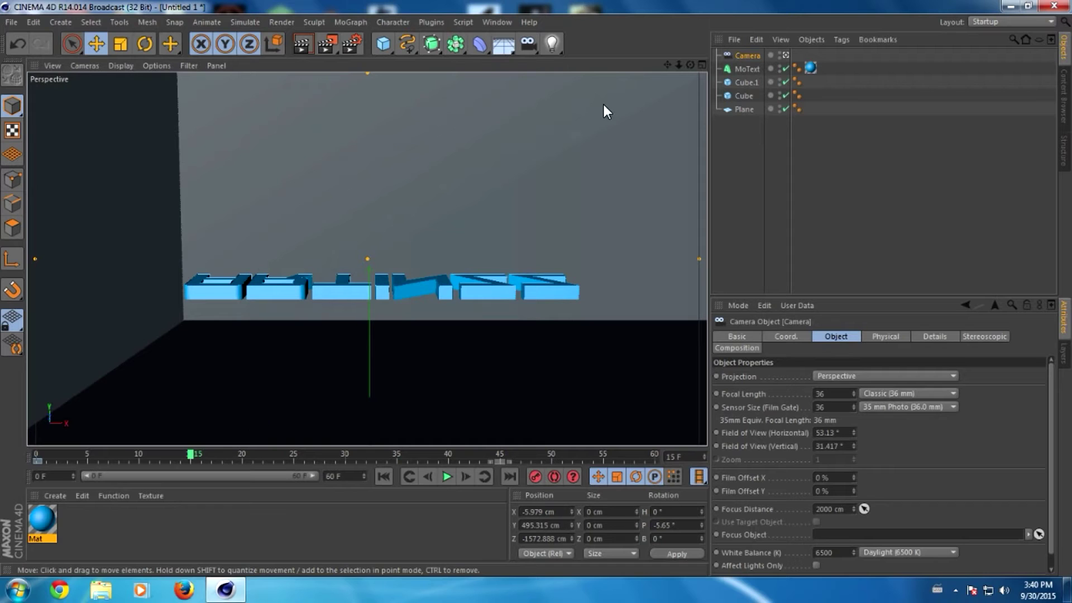
{"action": "left_click_drag", "start_coordinate": [679, 65], "coordinate": [680, 73]}
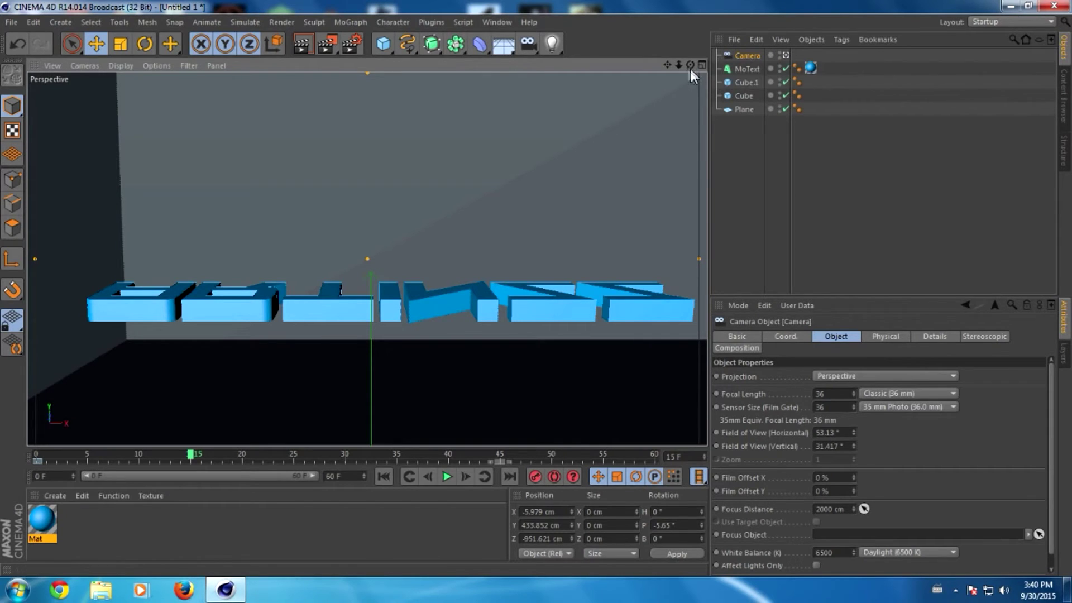
{"action": "left_click_drag", "start_coordinate": [690, 66], "coordinate": [698, 65]}
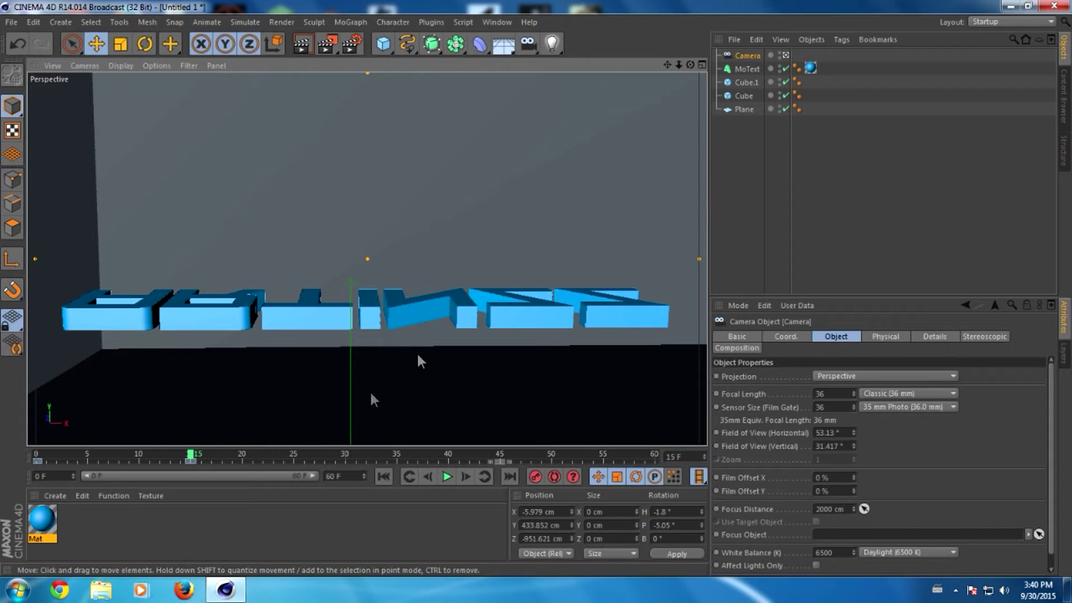
{"action": "left_click_drag", "start_coordinate": [191, 455], "coordinate": [345, 451]}
{"action": "left_click_drag", "start_coordinate": [678, 65], "coordinate": [704, 65]}
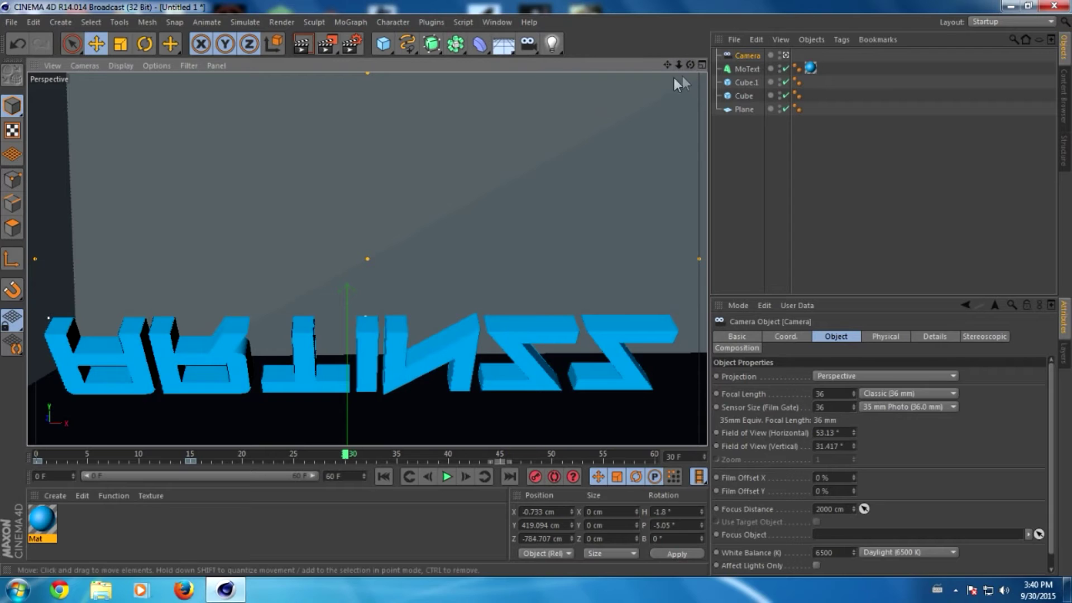
{"action": "mouse_move", "coordinate": [690, 64]}
{"action": "left_mouse_down"}
{"action": "mouse_move", "coordinate": [690, 78]}
{"action": "mouse_move", "coordinate": [693, 65]}
{"action": "left_mouse_up"}
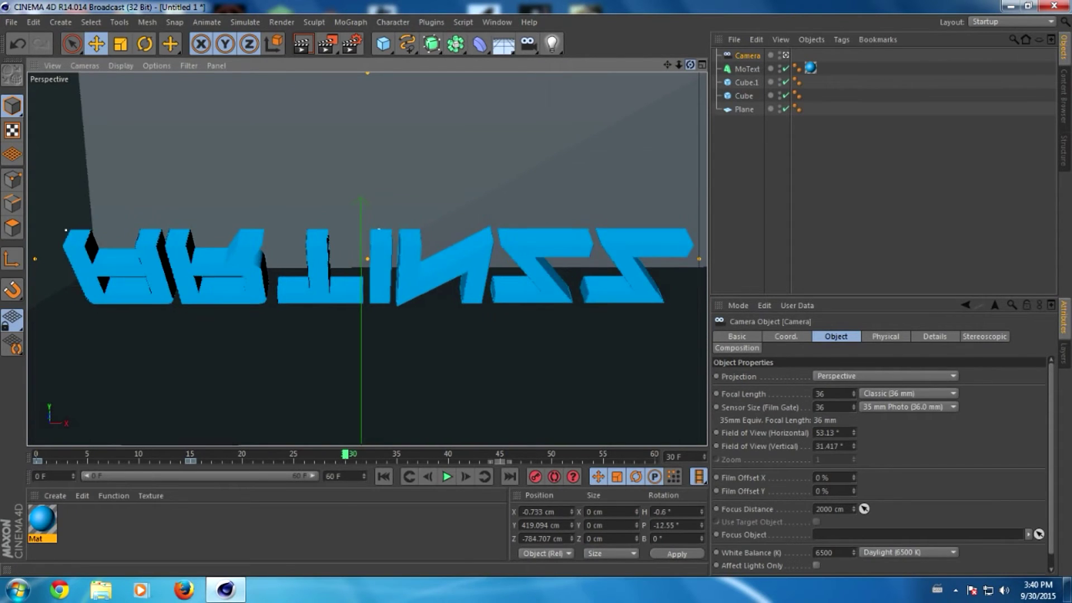
{"action": "left_click", "coordinate": [536, 478]}
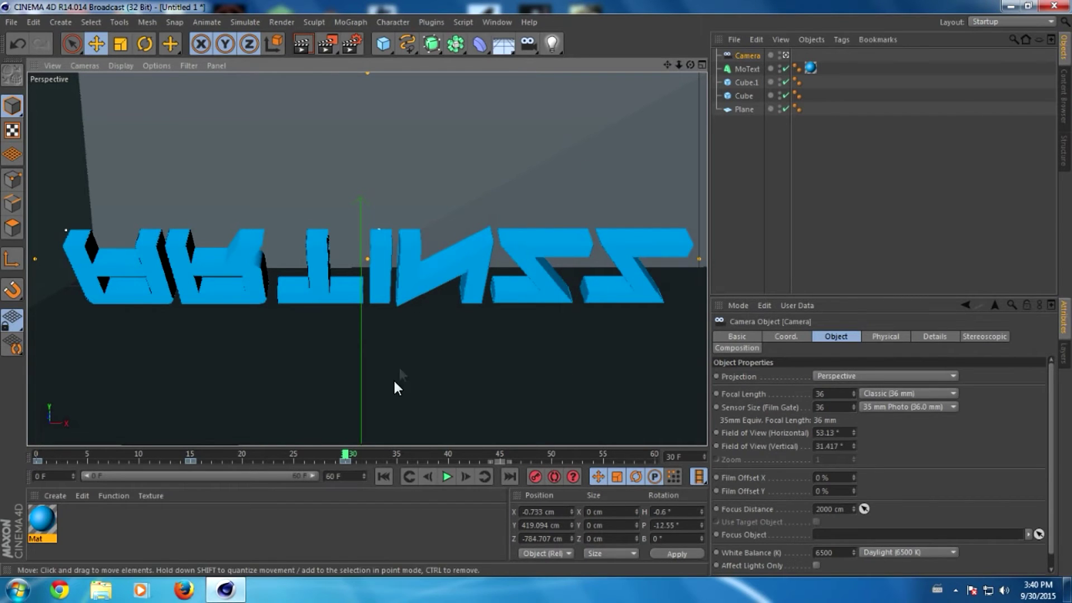
- At frame 60, pull the camera back so the whole ARTINZZ text fits, then scrub back toward the start
{"action": "left_click_drag", "start_coordinate": [345, 453], "coordinate": [501, 454]}
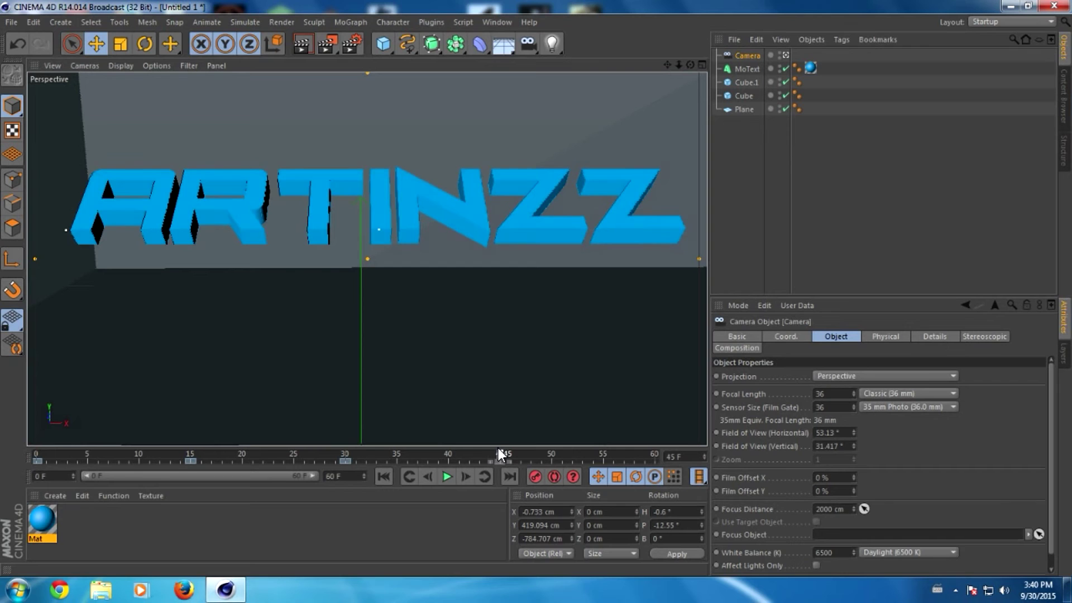
{"action": "mouse_move", "coordinate": [691, 65]}
{"action": "left_mouse_down"}
{"action": "mouse_move", "coordinate": [698, 78]}
{"action": "mouse_move", "coordinate": [670, 89]}
{"action": "left_mouse_up"}
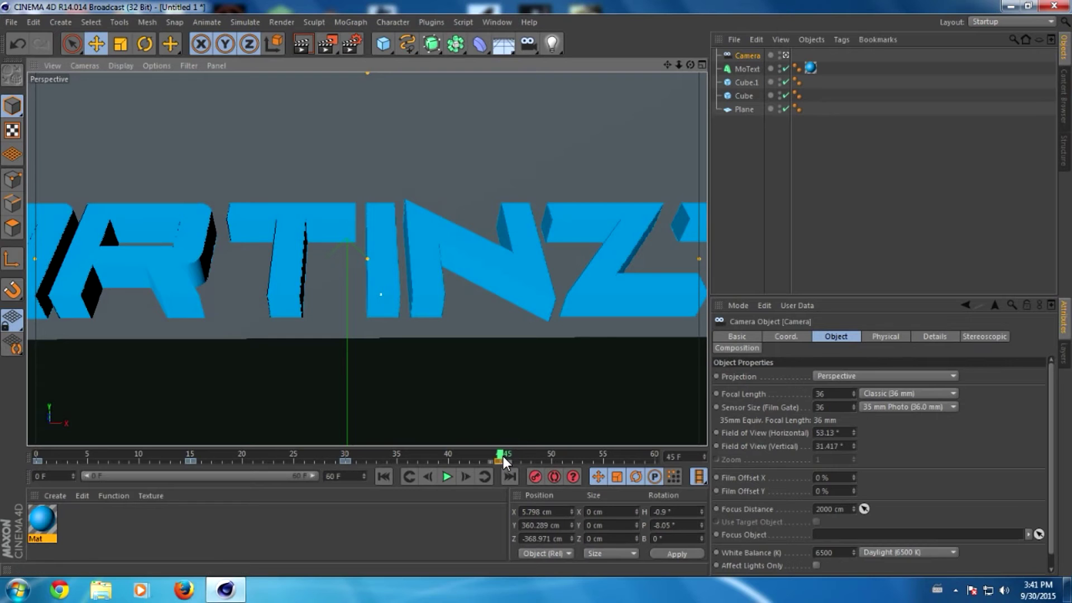
{"action": "left_click_drag", "start_coordinate": [505, 456], "coordinate": [679, 441]}
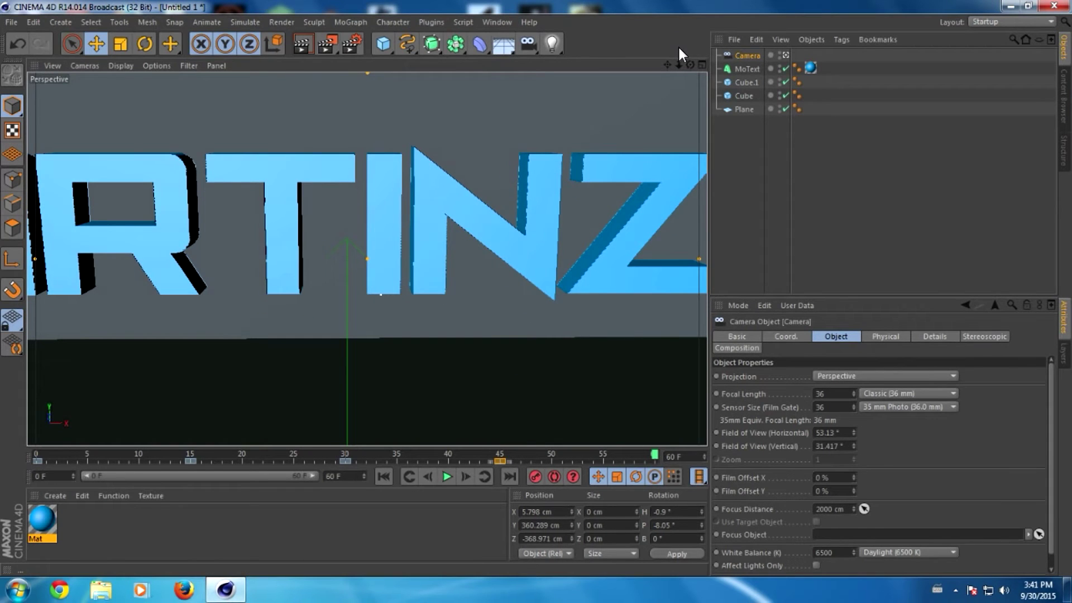
{"action": "left_click_drag", "start_coordinate": [679, 65], "coordinate": [647, 72]}
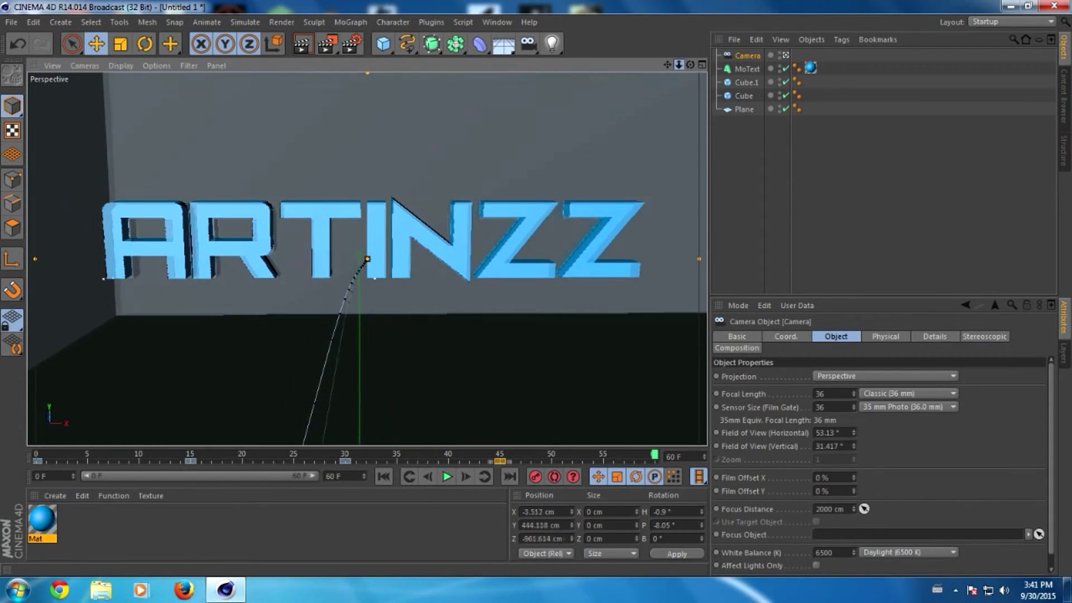
{"action": "left_click_drag", "start_coordinate": [678, 64], "coordinate": [677, 68]}
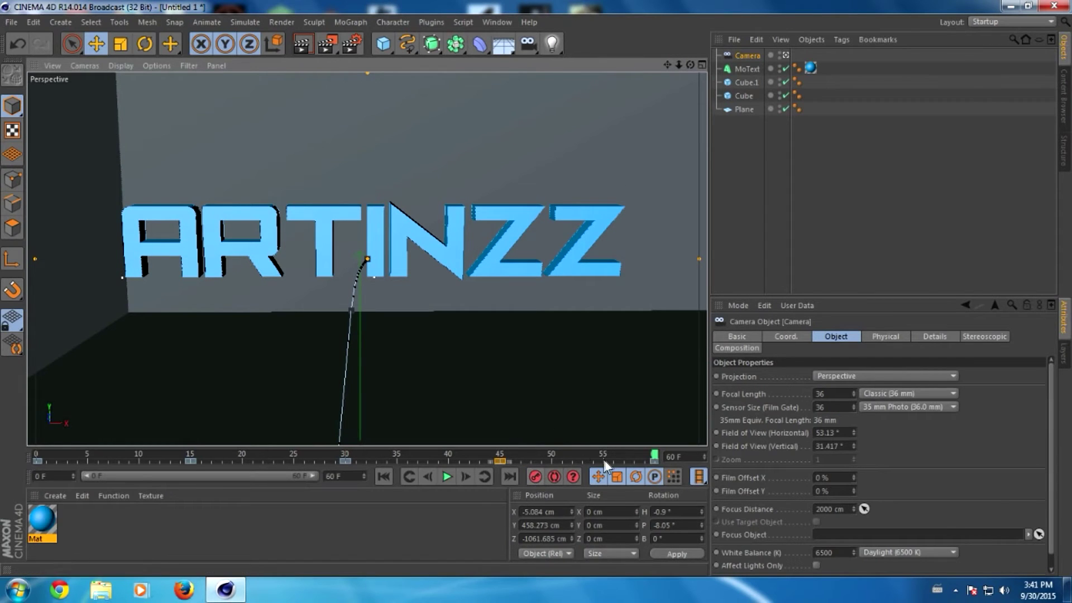
{"action": "mouse_move", "coordinate": [654, 453]}
{"action": "left_mouse_down"}
{"action": "mouse_move", "coordinate": [105, 477]}
{"action": "mouse_move", "coordinate": [249, 456]}
{"action": "left_mouse_up"}
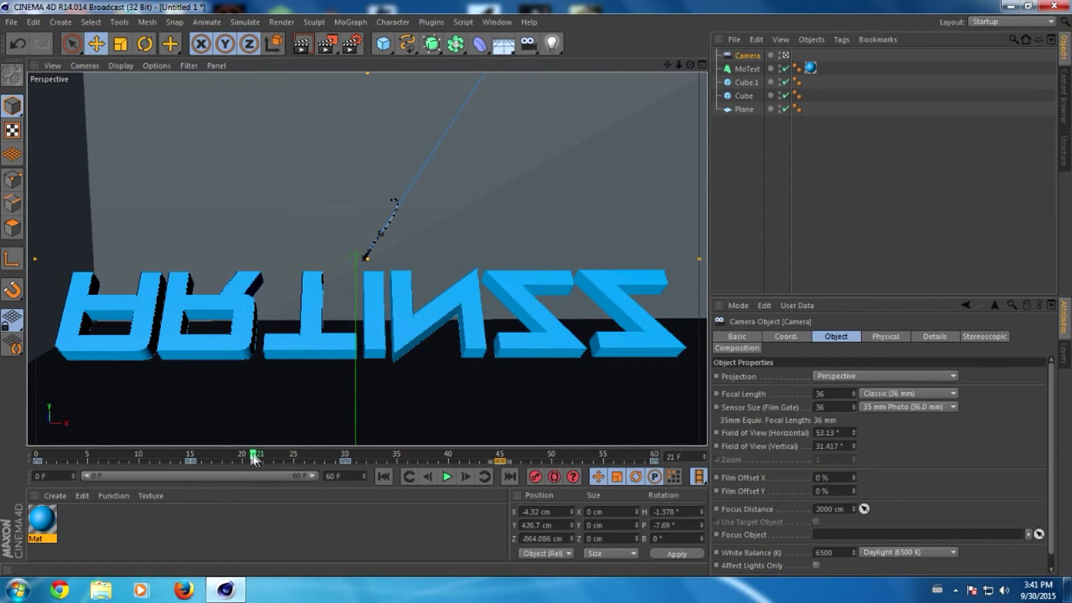
{"action": "left_click_drag", "start_coordinate": [253, 453], "coordinate": [3, 424]}
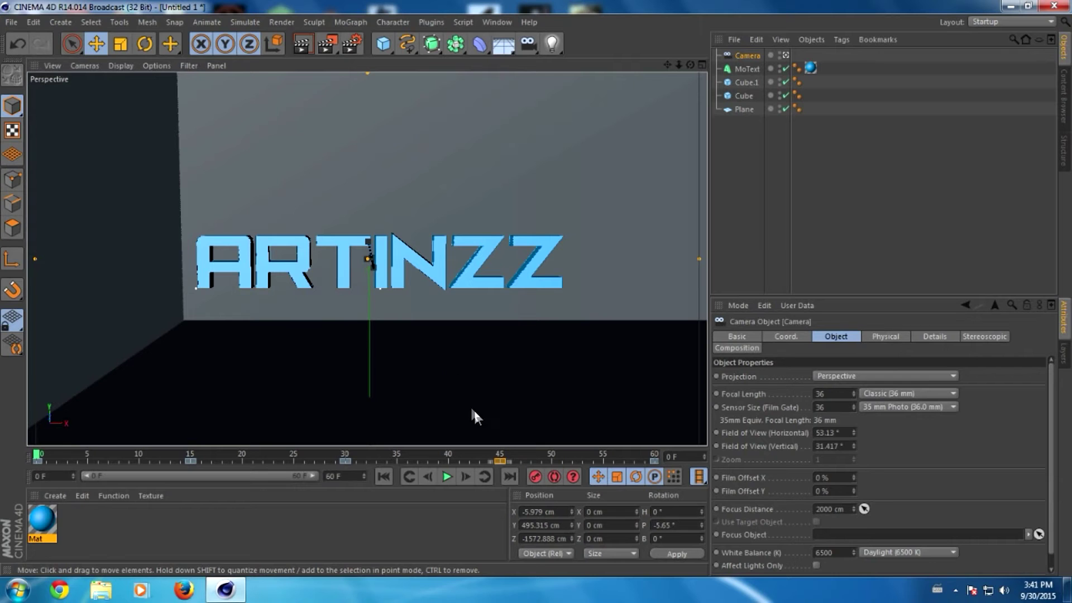
- Play the new camera's fly-in, exit the camera view, replay it, and return to frame 0 with the camera deselected
{"action": "left_click", "coordinate": [447, 477]}
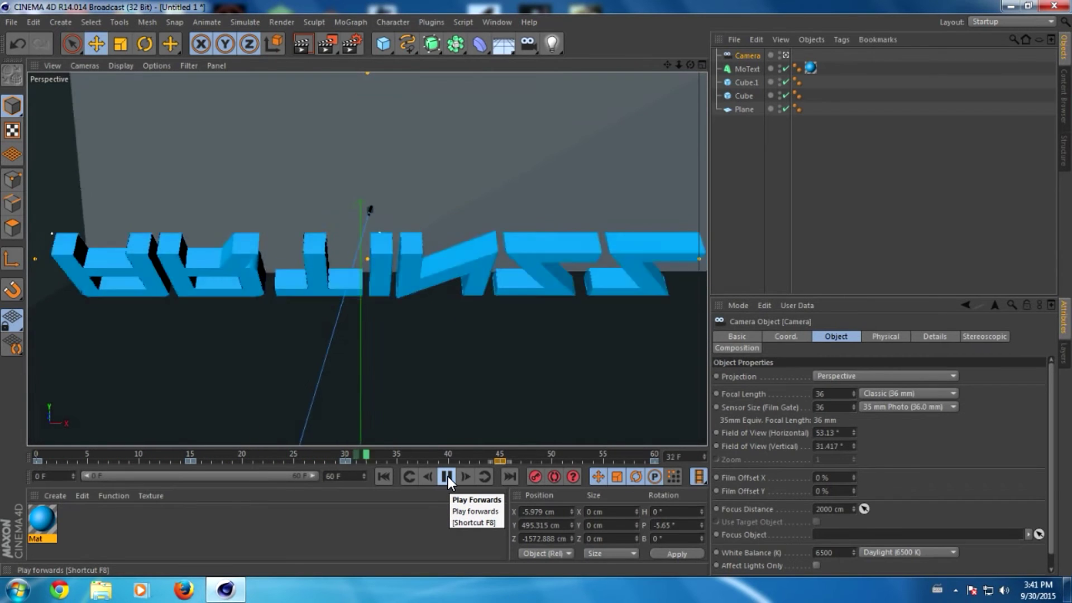
{"action": "left_click", "coordinate": [447, 477]}
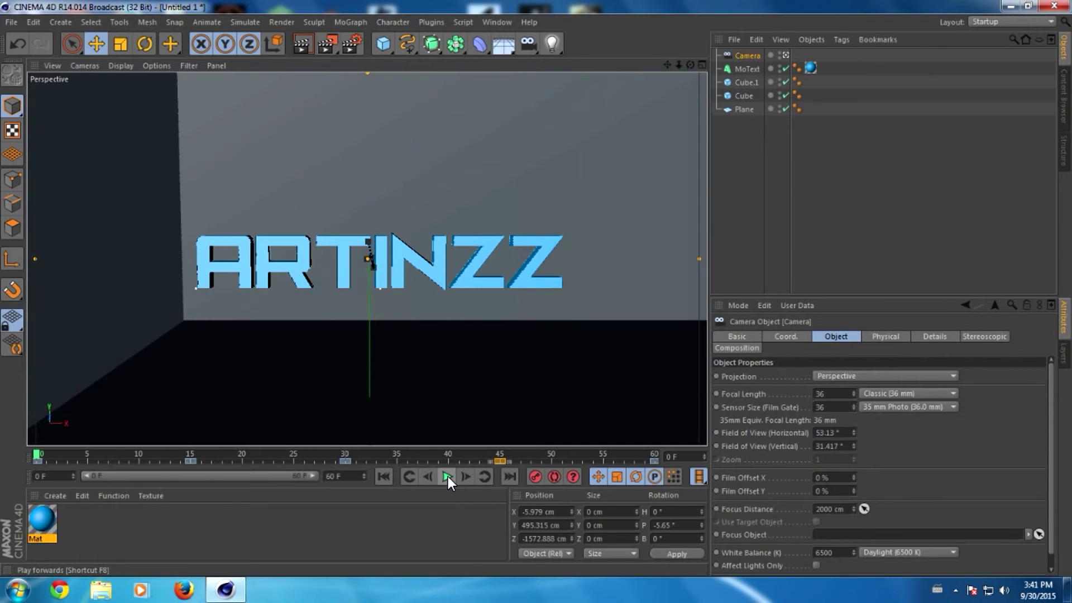
{"action": "left_click", "coordinate": [786, 54]}
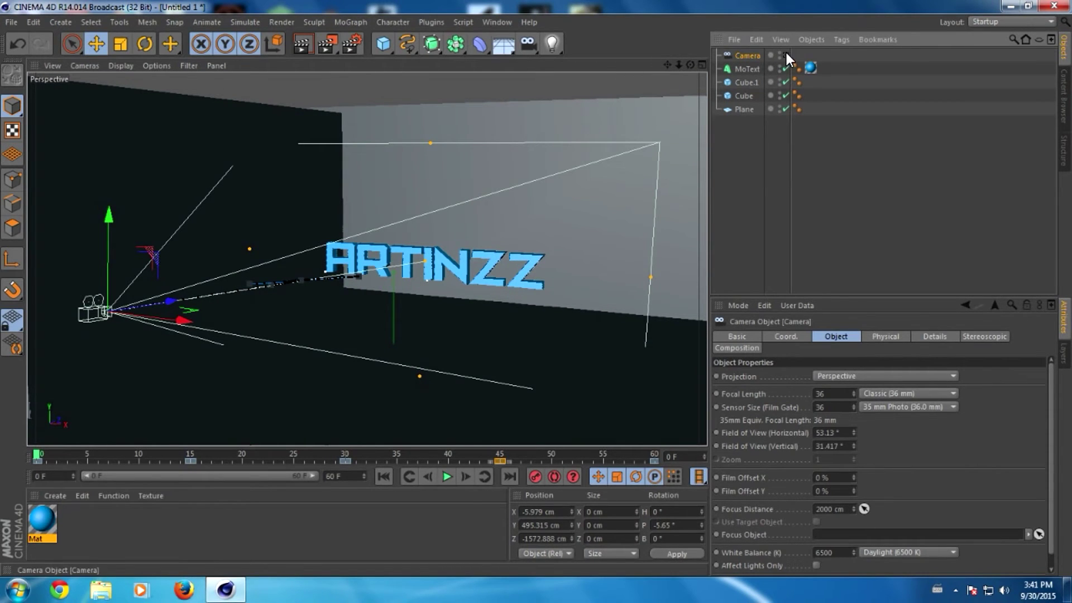
{"action": "left_click", "coordinate": [447, 477]}
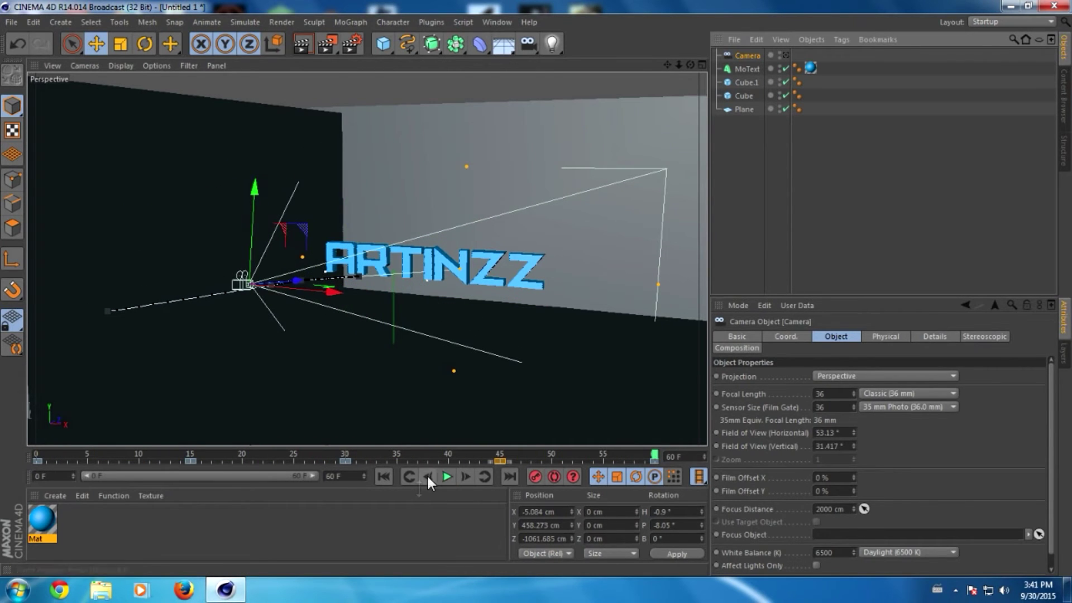
{"action": "left_click", "coordinate": [382, 476]}
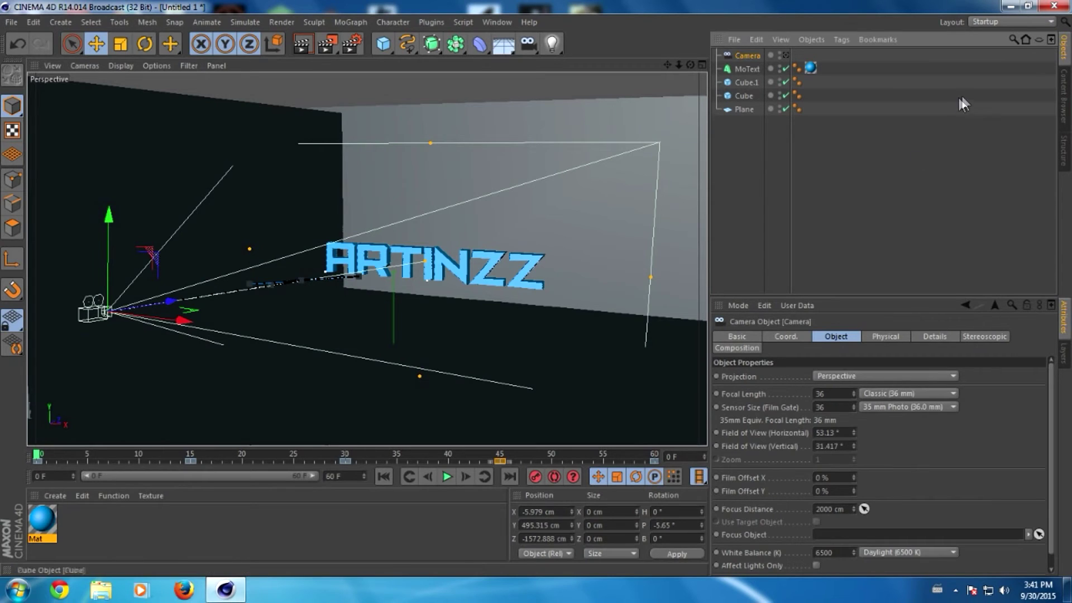
{"action": "left_click", "coordinate": [900, 200]}
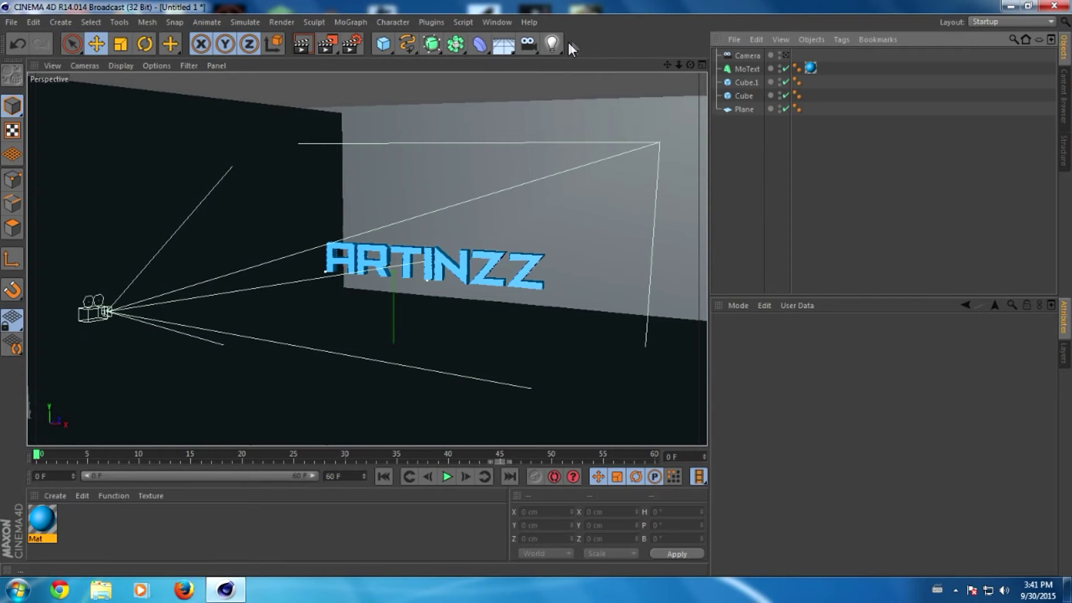
- Add an Omni light and move it to Z -1006.02 cm, raised to Y 659.55 cm
{"action": "left_click", "coordinate": [552, 43]}
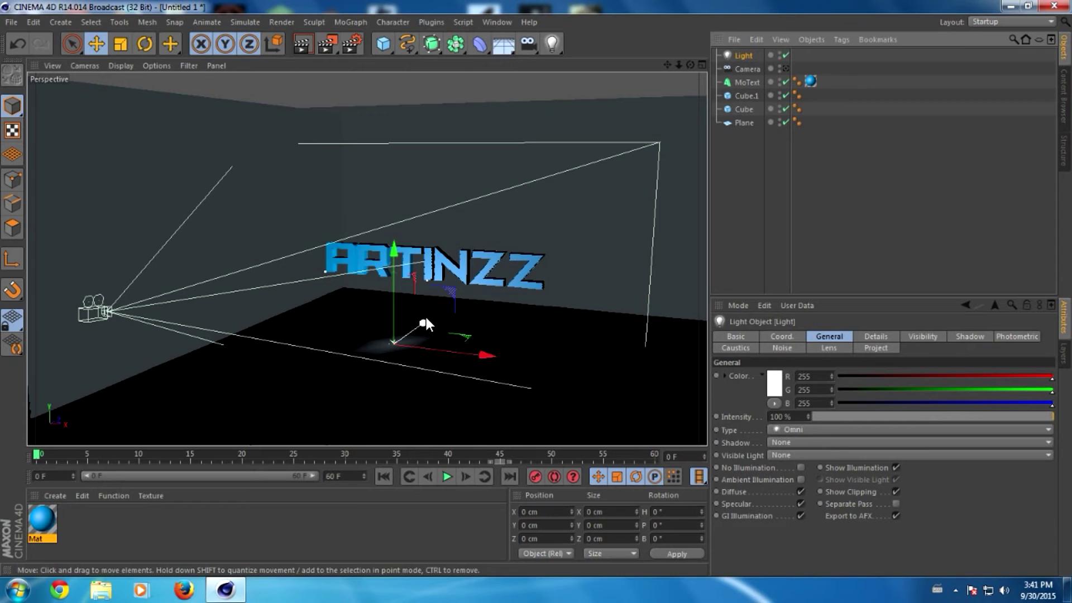
{"action": "left_click_drag", "start_coordinate": [426, 317], "coordinate": [239, 385]}
{"action": "mouse_move", "coordinate": [260, 350]}
{"action": "left_mouse_down"}
{"action": "mouse_move", "coordinate": [239, 138]}
{"action": "mouse_move", "coordinate": [256, 109]}
{"action": "left_mouse_up"}
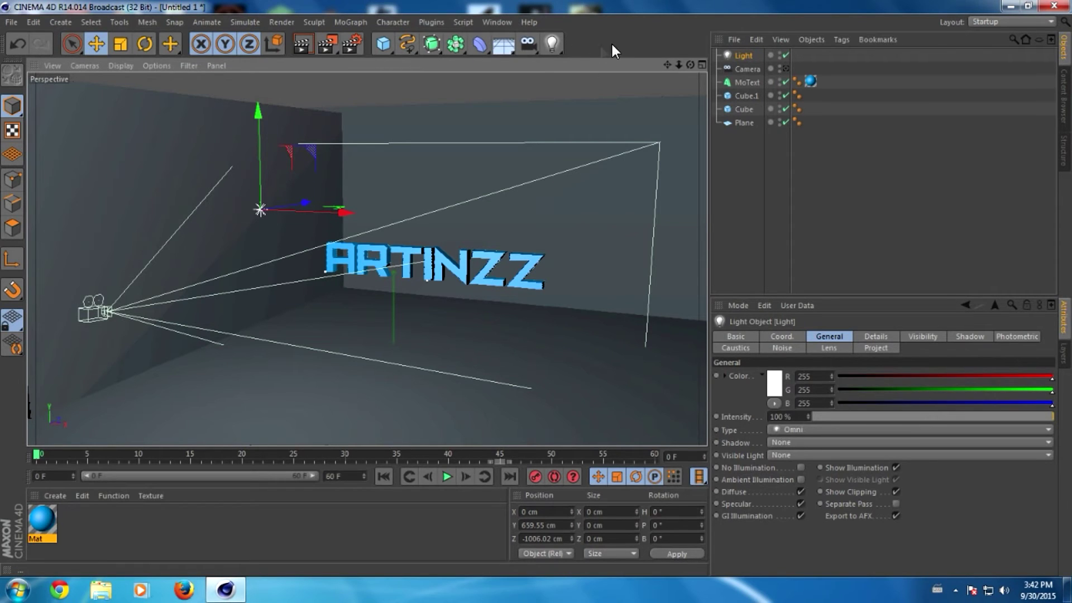
- In Render Settings Output, set Frame Range to All Frames, covering frames 0–60
{"action": "left_click", "coordinate": [355, 42]}
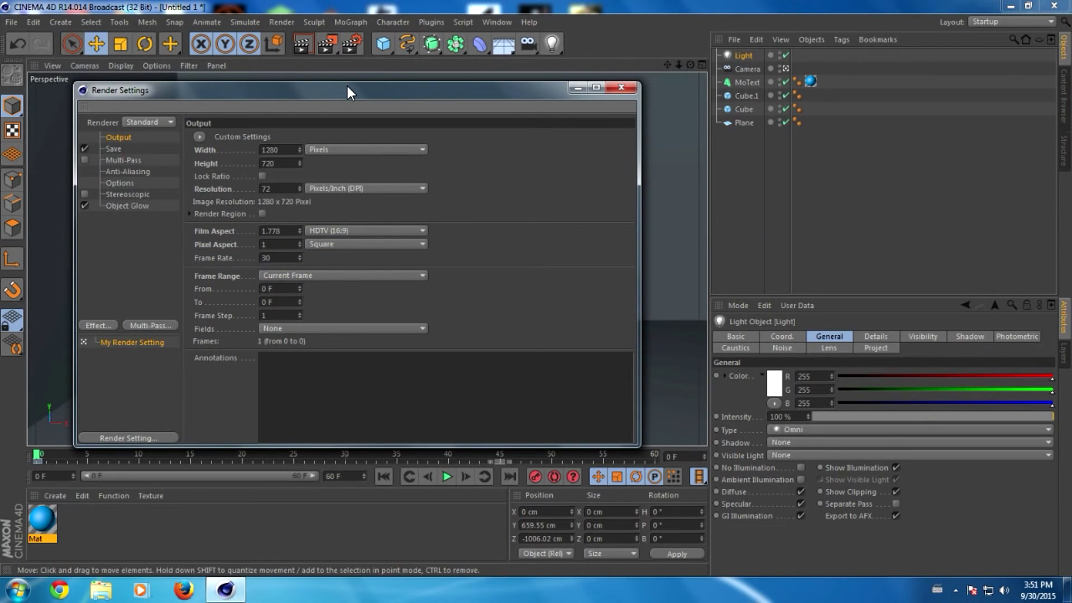
{"action": "left_click_drag", "start_coordinate": [350, 89], "coordinate": [354, 49]}
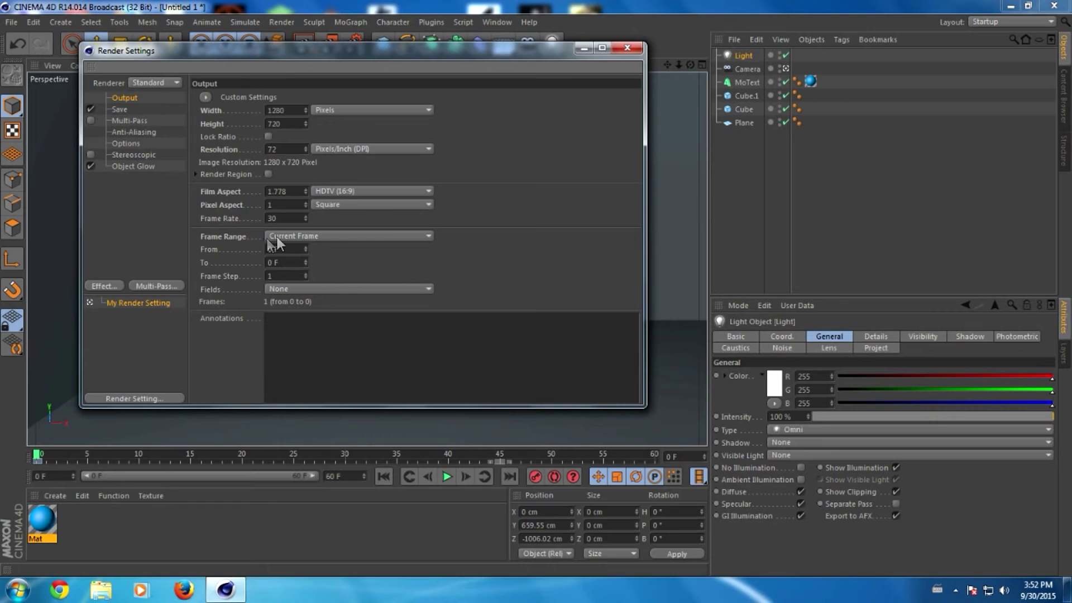
{"action": "left_click", "coordinate": [380, 234]}
{"action": "left_click", "coordinate": [374, 249]}
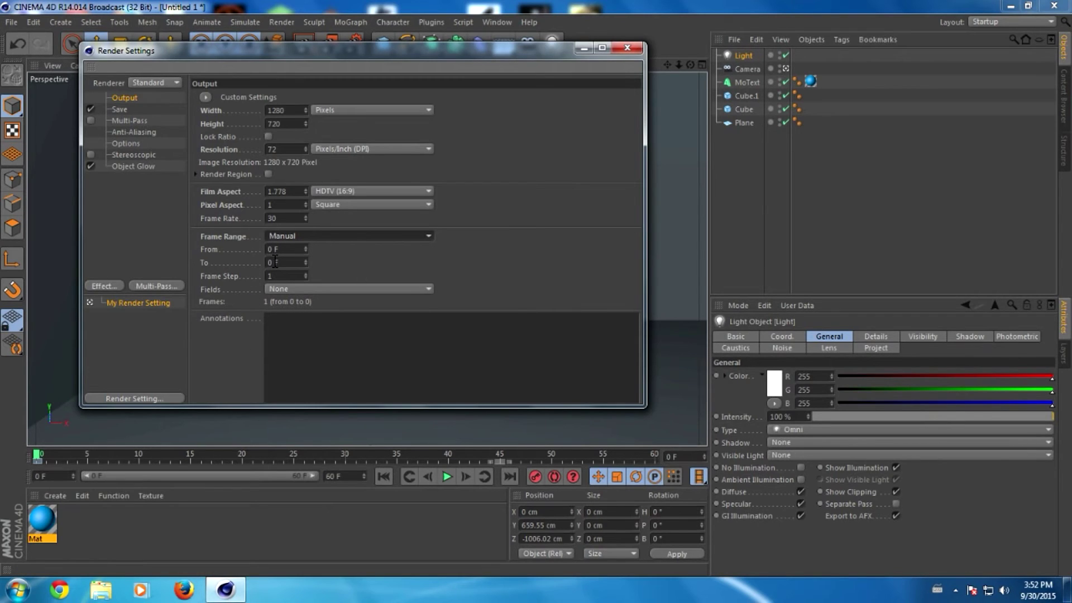
{"action": "left_click", "coordinate": [313, 234]}
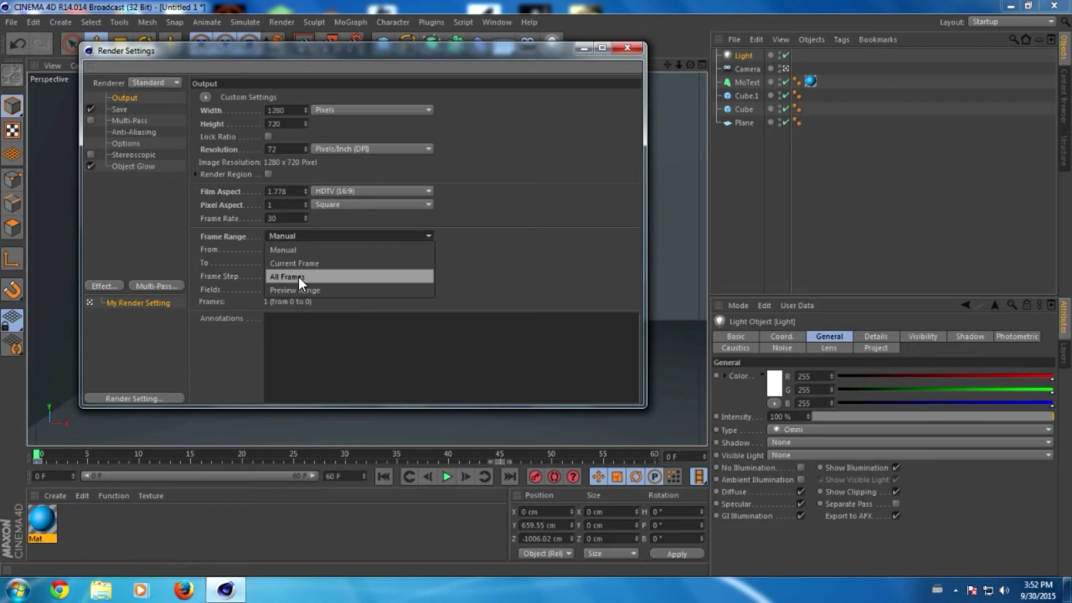
{"action": "left_click", "coordinate": [317, 277]}
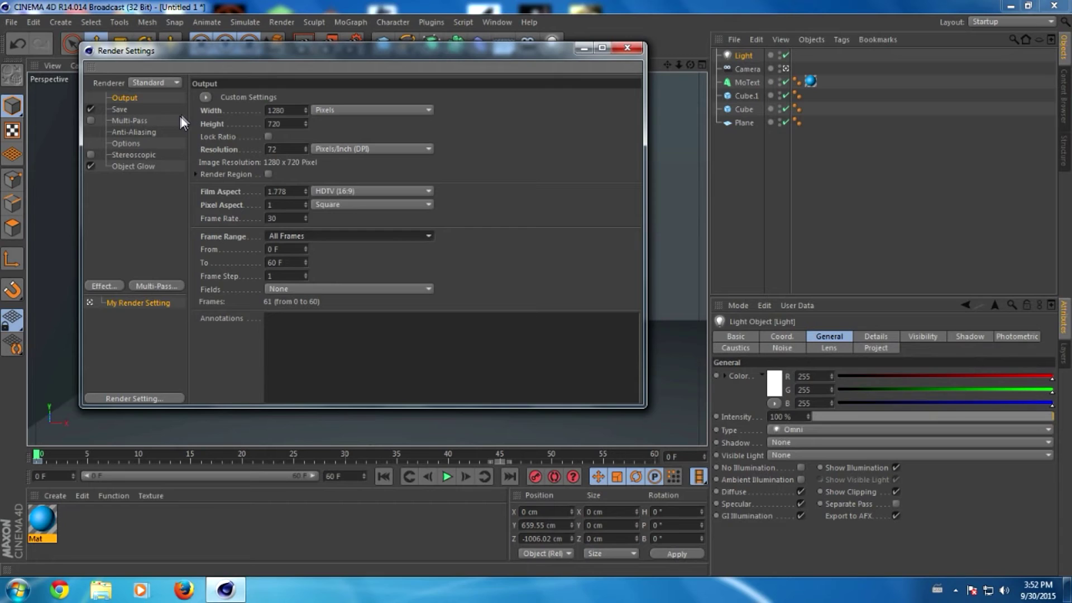
{"action": "left_click", "coordinate": [120, 109]}
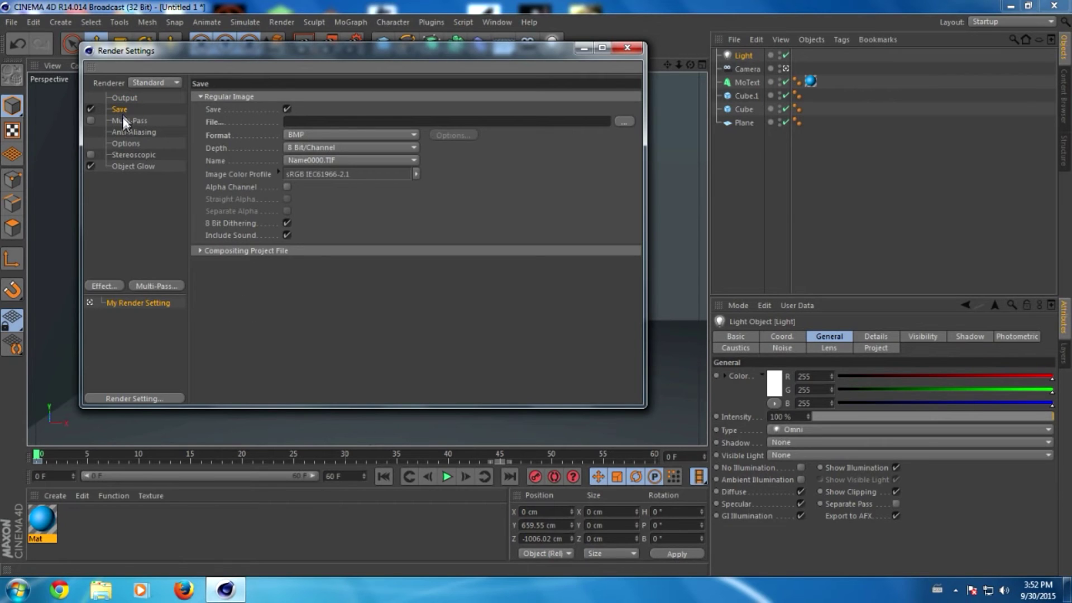
- Change the render save format from BMP to AVI Movie
{"action": "left_click", "coordinate": [346, 136]}
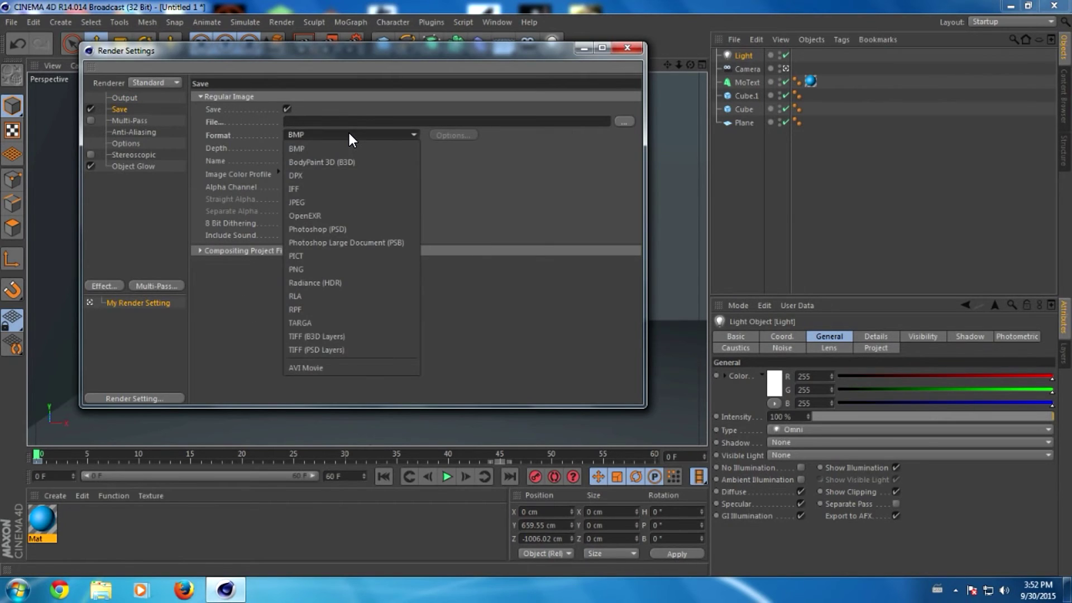
{"action": "left_click", "coordinate": [344, 350]}
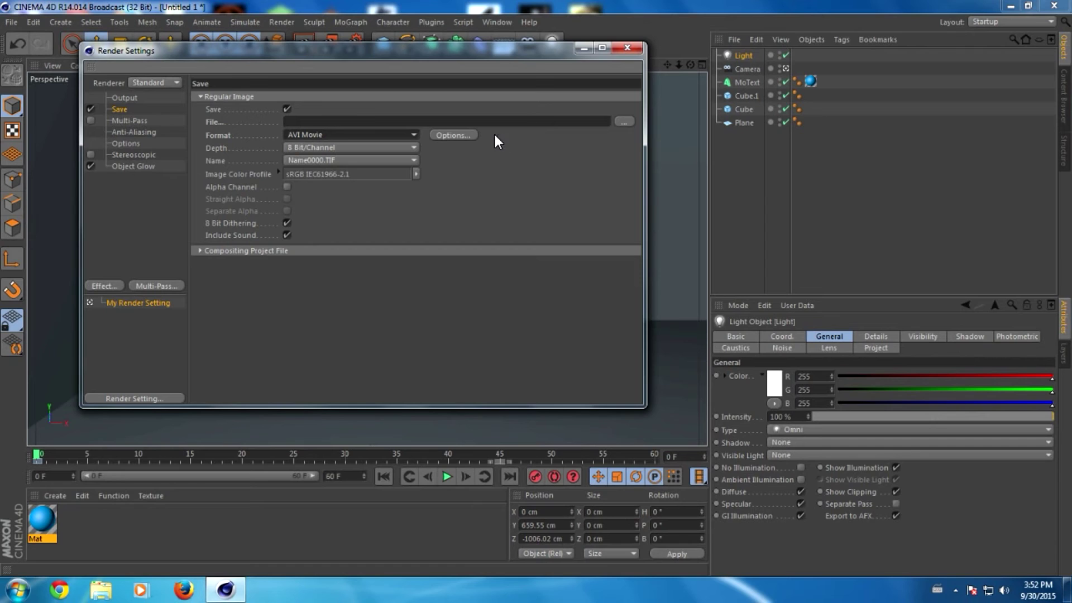
- Choose Full Frames (Uncompressed) as the AVI compressor and confirm it
{"action": "left_click", "coordinate": [452, 134]}
{"action": "left_click_drag", "start_coordinate": [177, 95], "coordinate": [182, 110]}
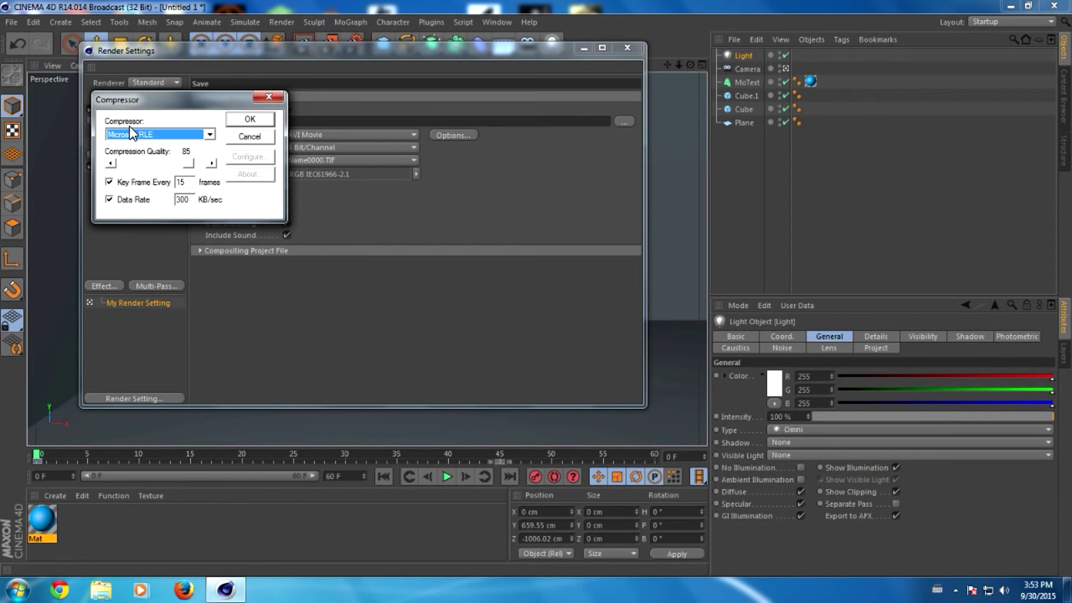
{"action": "left_click", "coordinate": [209, 135]}
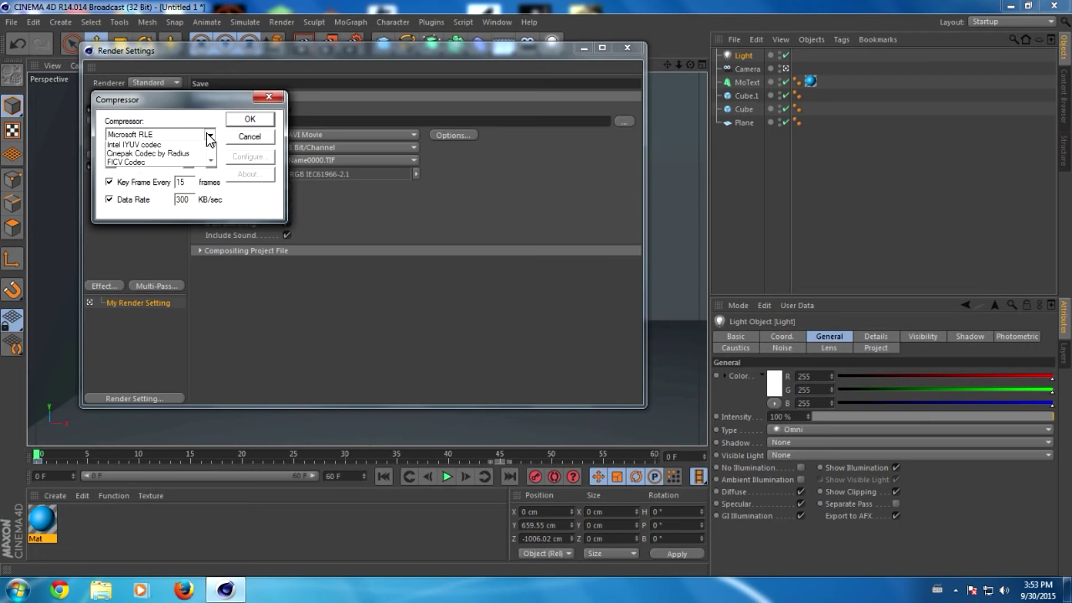
{"action": "scroll", "coordinate": [183, 173], "scroll_direction": "down", "scroll_amount": 1}
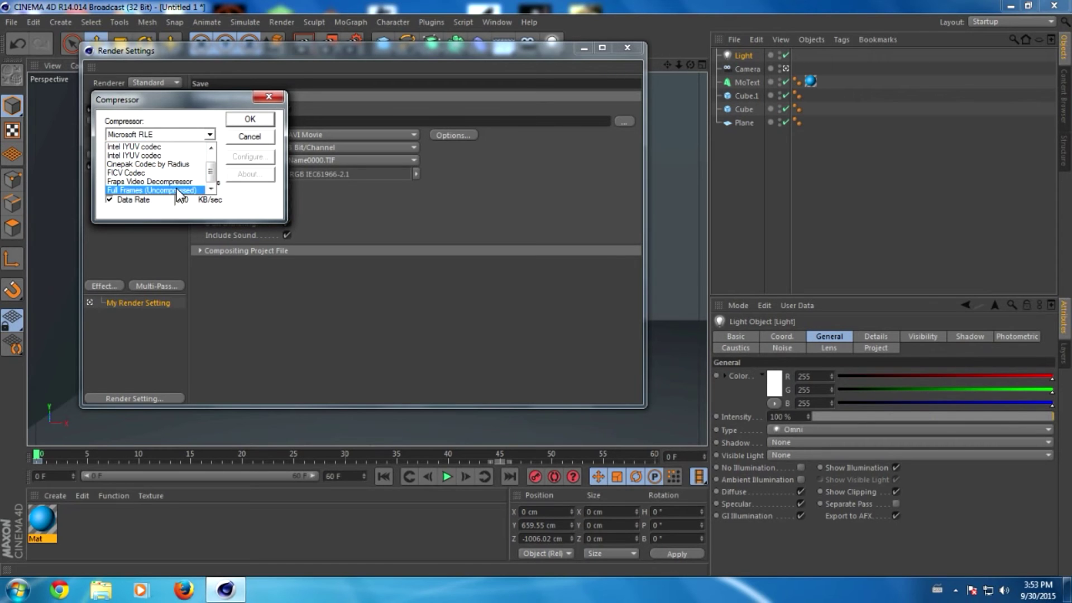
{"action": "left_click", "coordinate": [165, 190]}
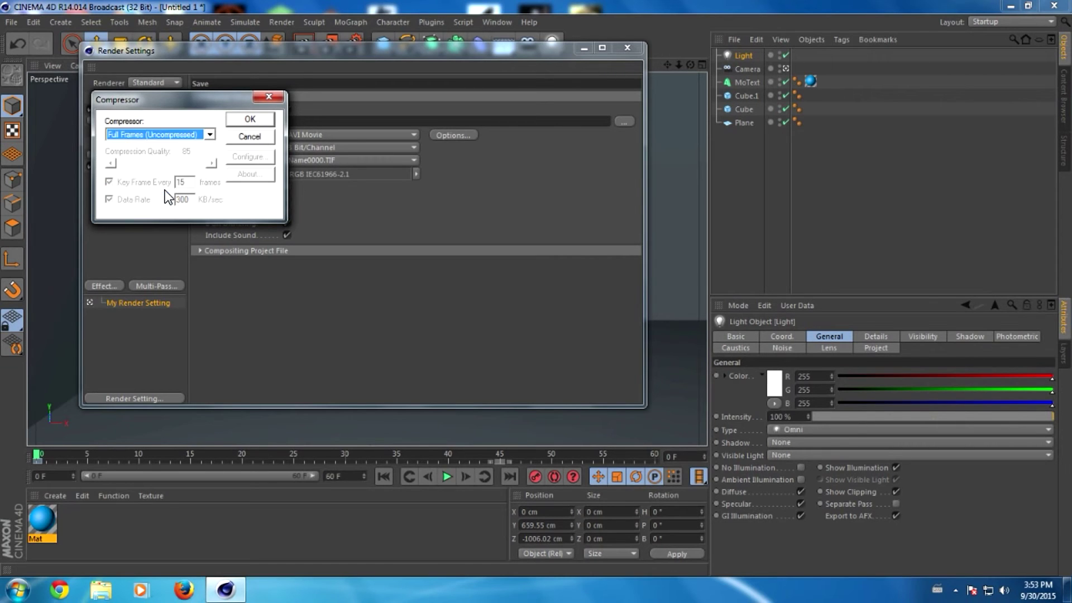
{"action": "left_click", "coordinate": [240, 119]}
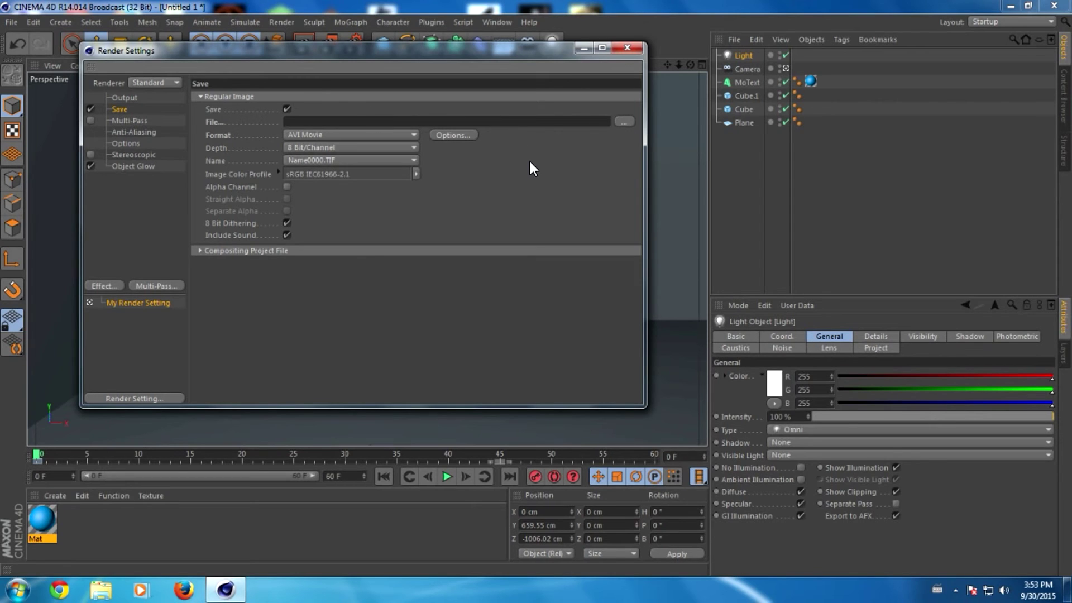
{"action": "left_click", "coordinate": [625, 121]}
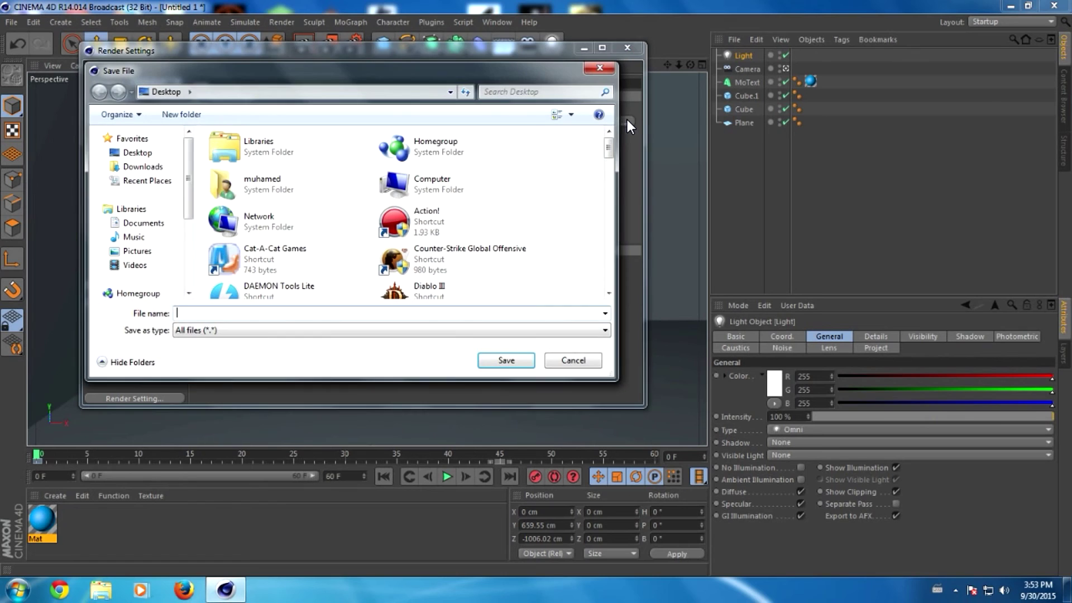
- Set the render save file to 'Tutorial Video' on the Desktop
{"action": "left_click", "coordinate": [153, 156]}
{"action": "left_click", "coordinate": [216, 314]}
{"action": "type", "text": "Tut"}
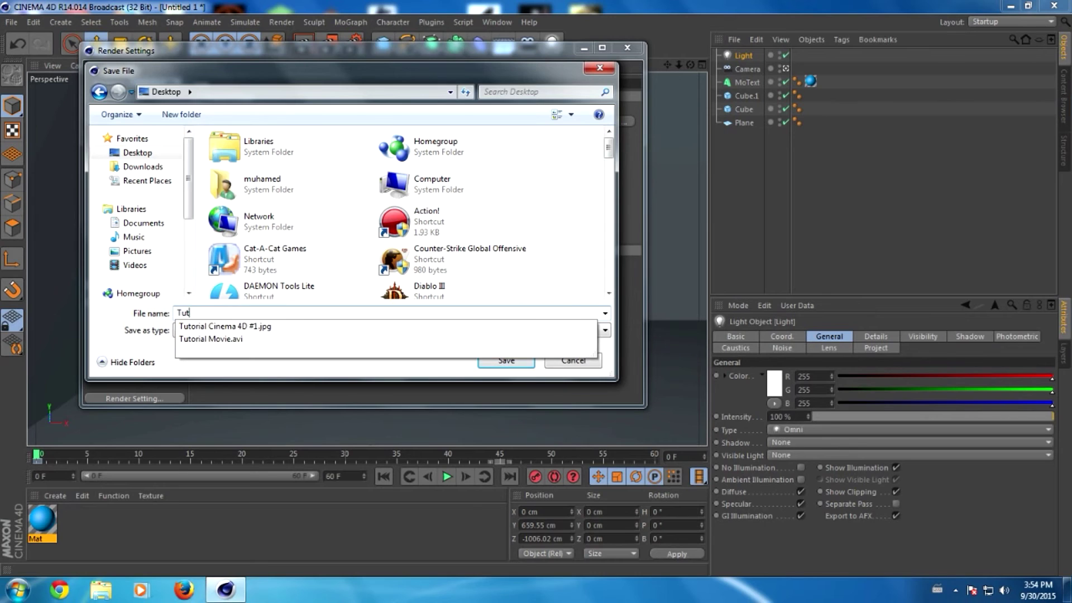
{"action": "type", "text": "orial "}
{"action": "type", "text": "V"}
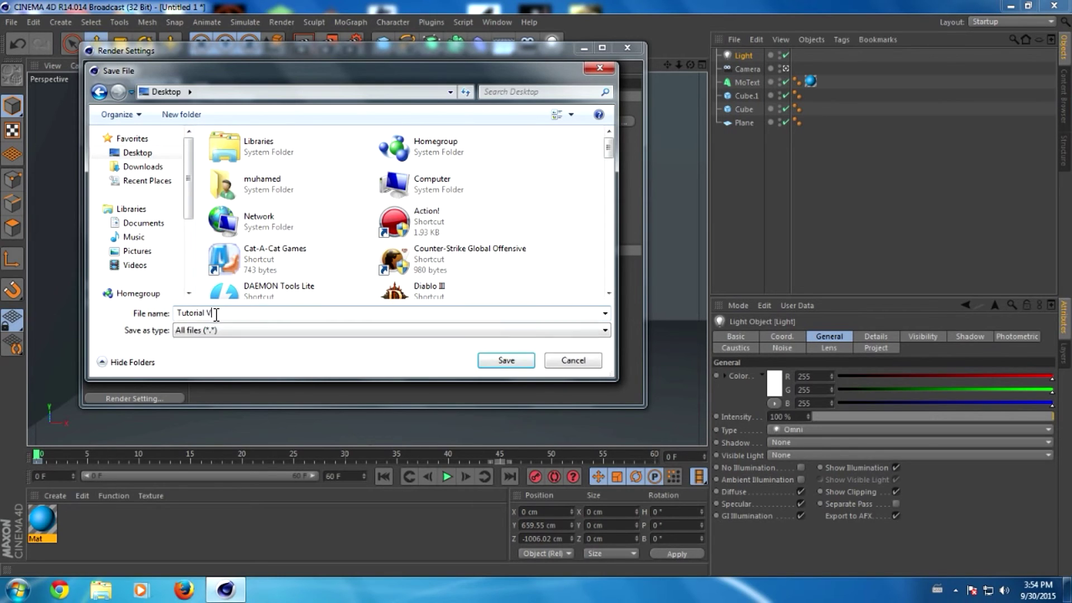
{"action": "type", "text": "ideo"}
{"action": "left_click", "coordinate": [511, 362]}
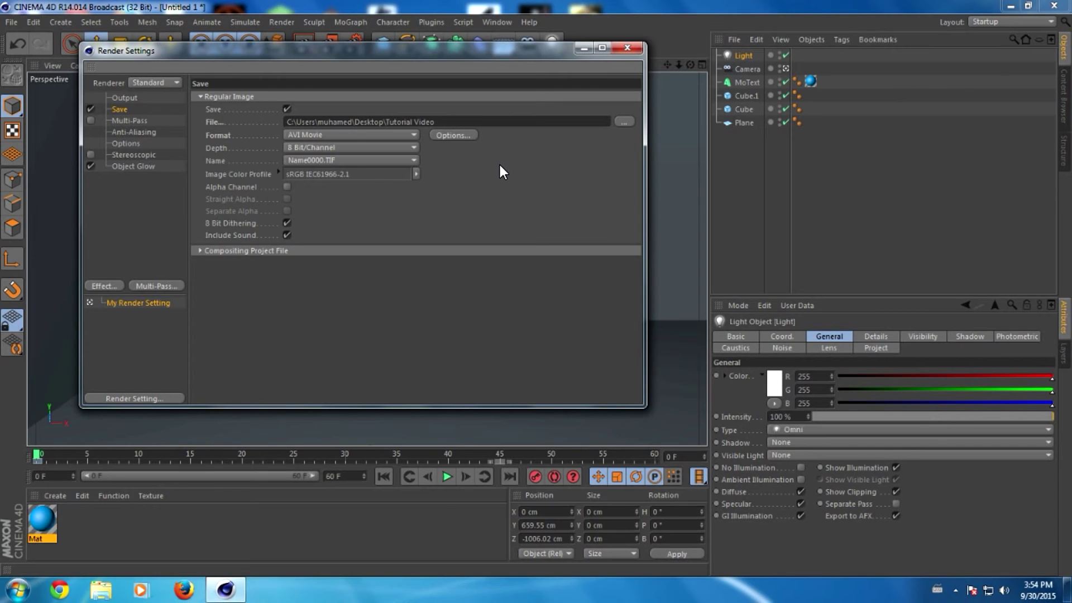
- On the Anti-Aliasing page, choose Best quality and the Gauss (Animation) filter
{"action": "left_click", "coordinate": [145, 132]}
{"action": "left_click", "coordinate": [352, 95]}
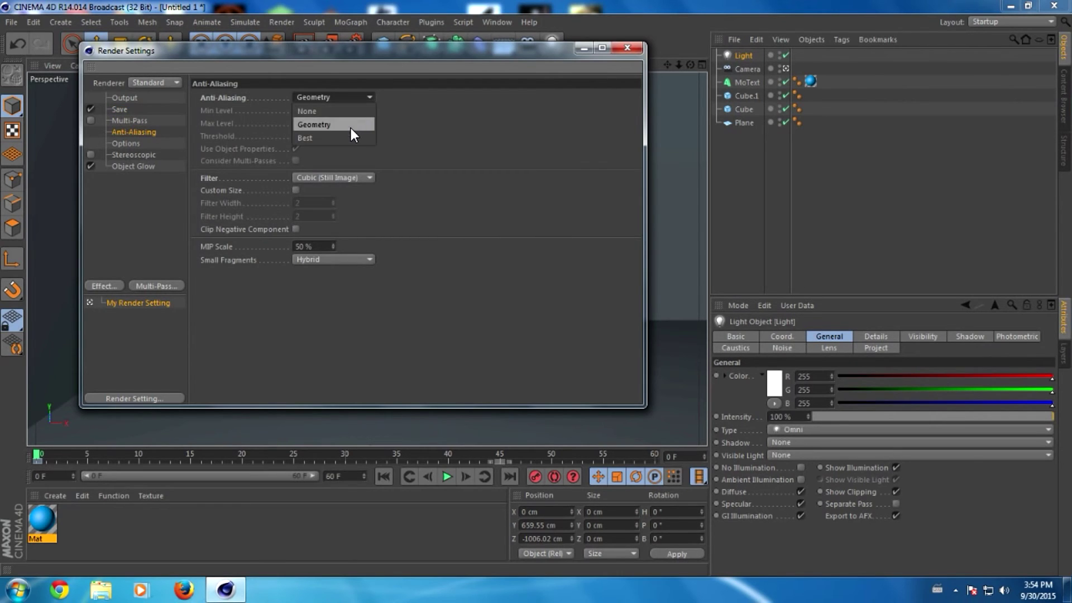
{"action": "left_click", "coordinate": [349, 136]}
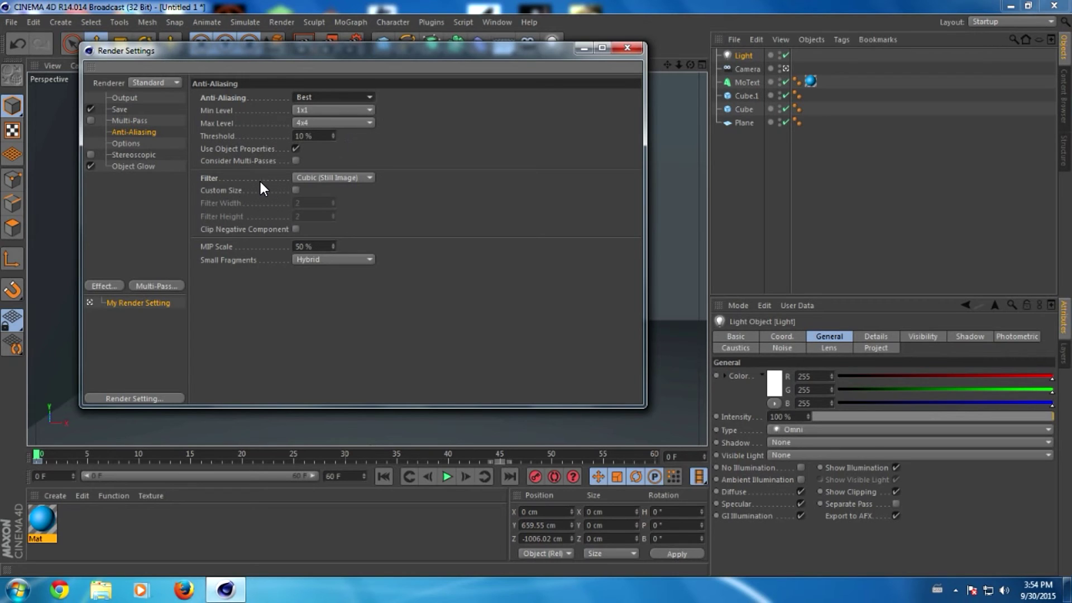
{"action": "left_click", "coordinate": [353, 177]}
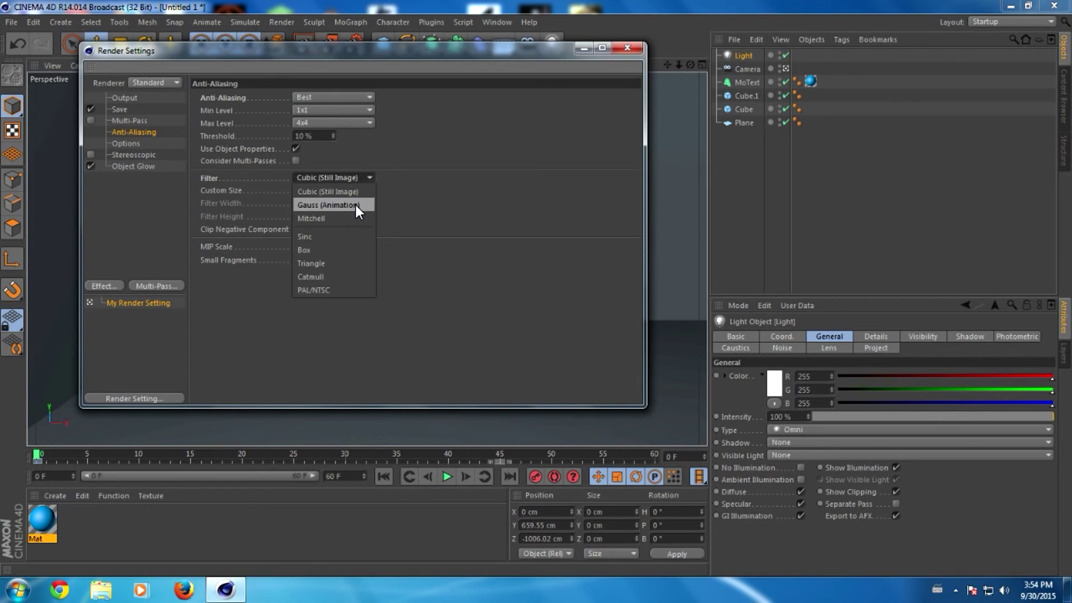
{"action": "left_click", "coordinate": [357, 202]}
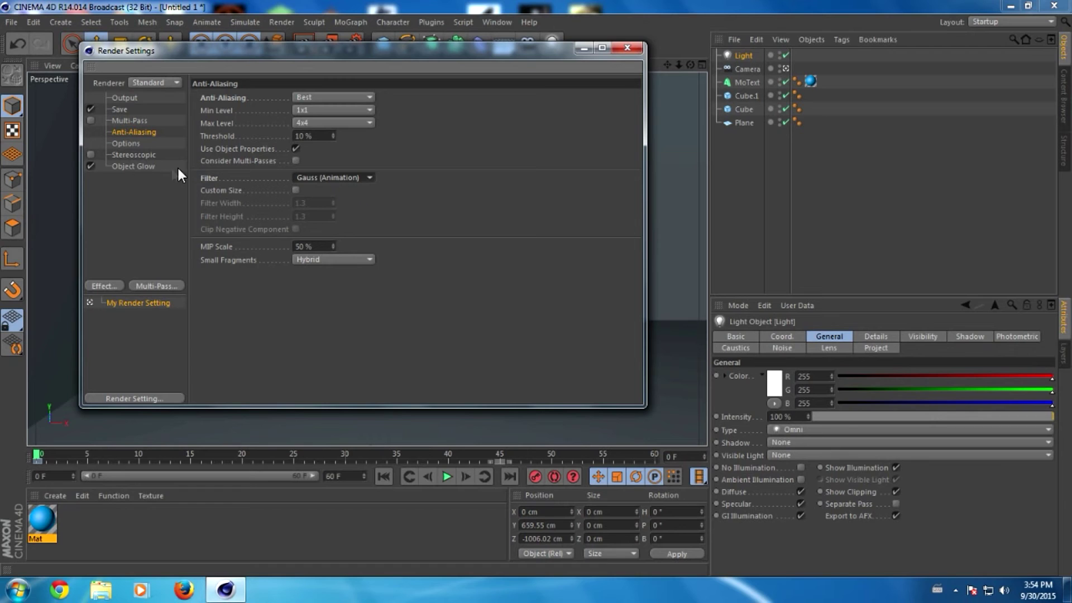
- Look over the Object Glow settings and bring up the render effects list
{"action": "left_click", "coordinate": [130, 145]}
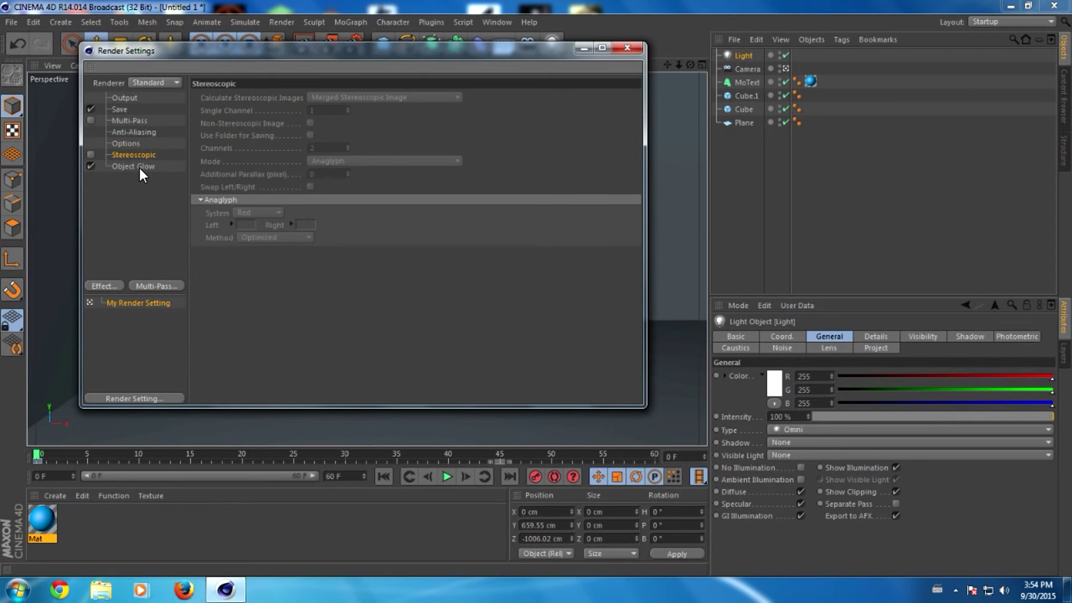
{"action": "left_click", "coordinate": [139, 167]}
{"action": "left_click", "coordinate": [106, 284]}
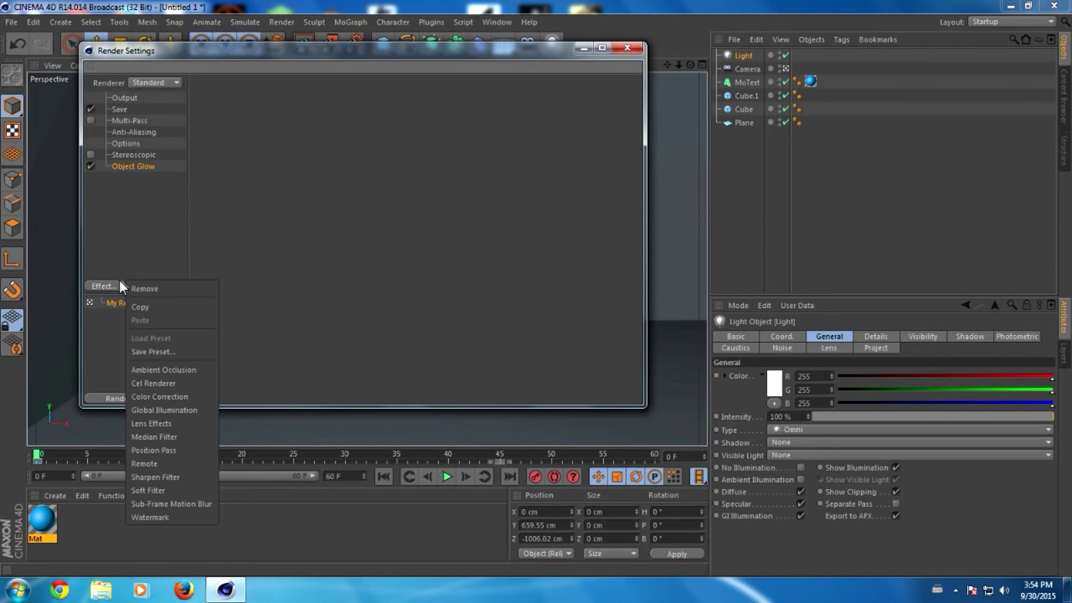
- Add a Global Illumination effect in IR (Camera Animation) mode, then uncheck it
{"action": "left_click", "coordinate": [193, 410]}
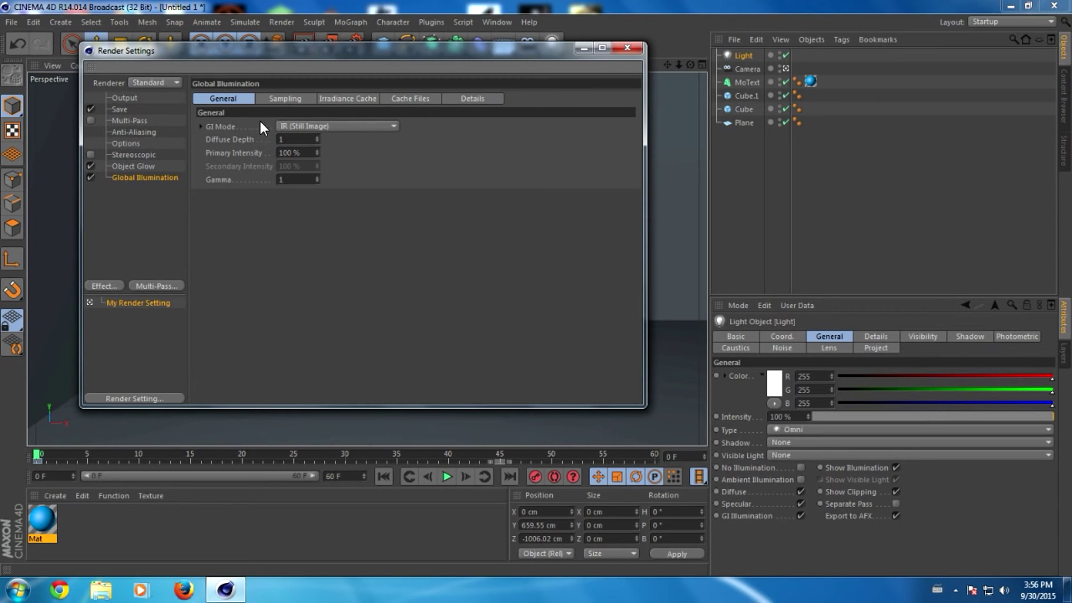
{"action": "left_click", "coordinate": [327, 127]}
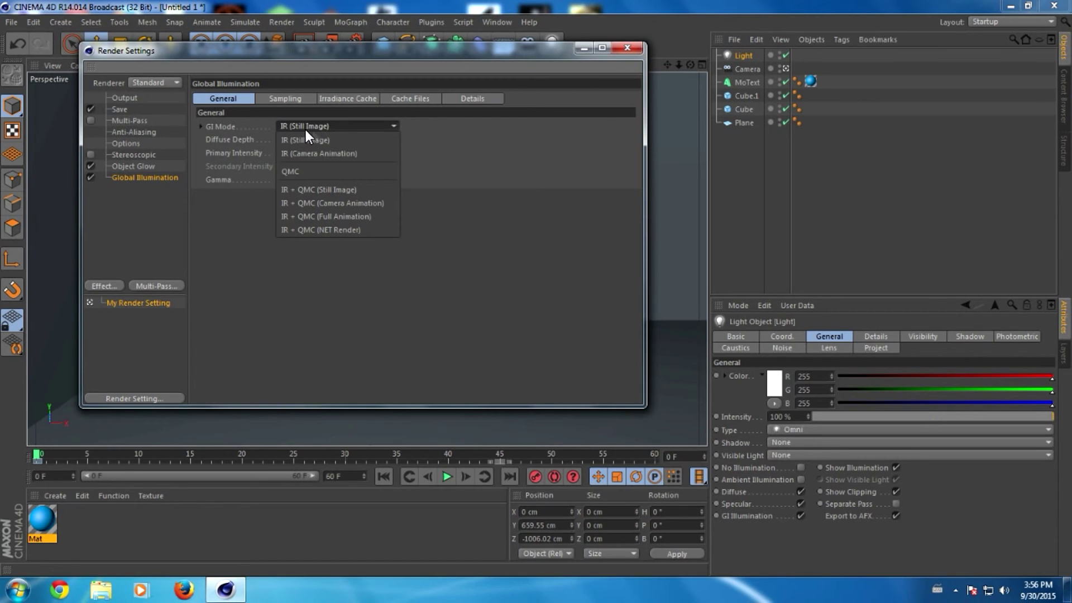
{"action": "left_click", "coordinate": [353, 151]}
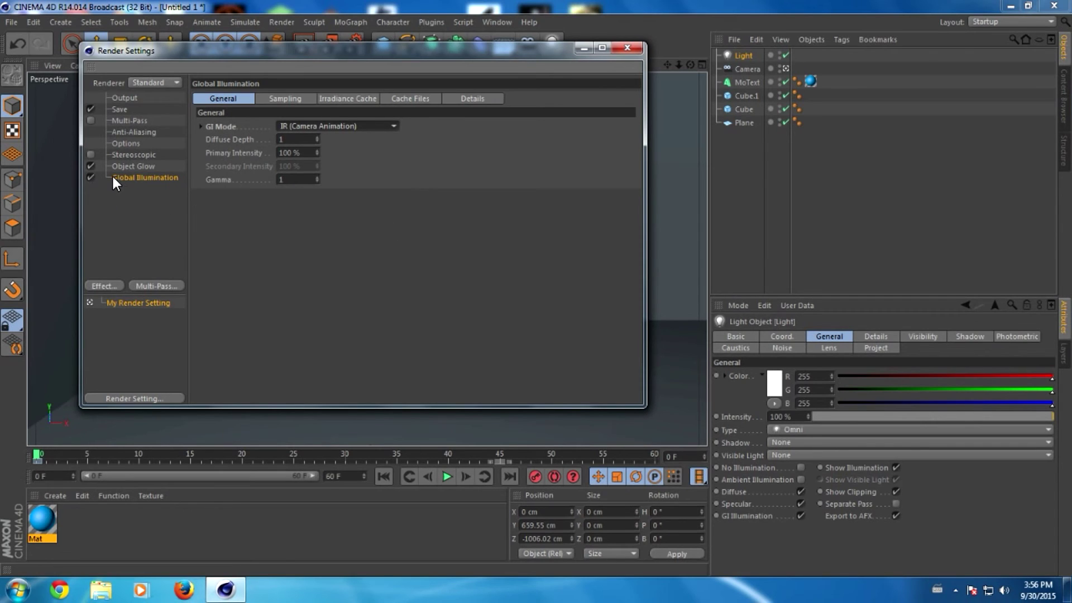
{"action": "left_click", "coordinate": [90, 177]}
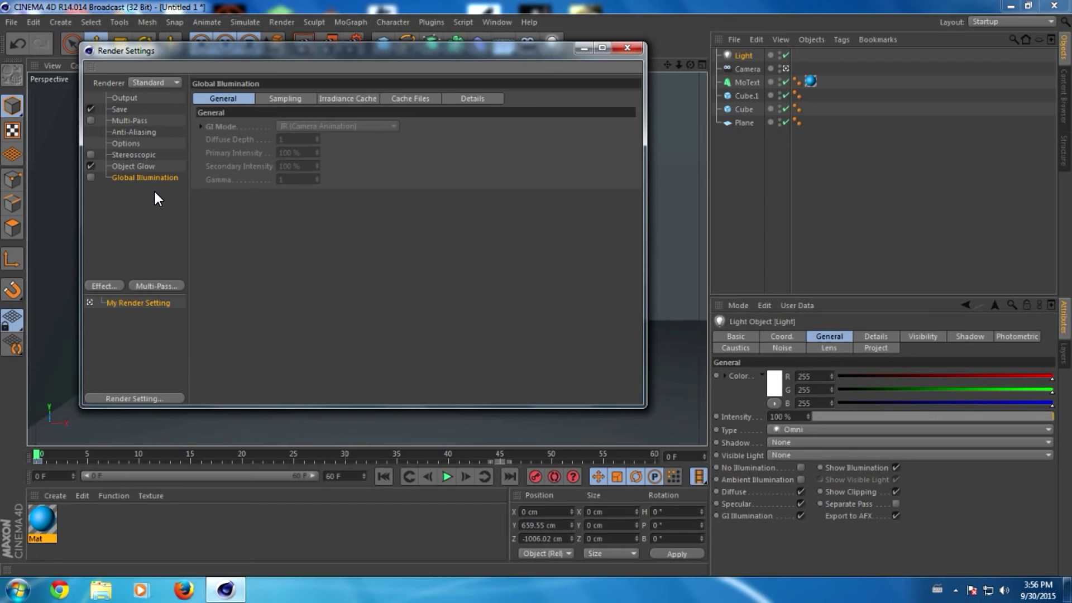
- Review the Options, Anti-Aliasing, Multi-Pass and Save render settings pages
{"action": "left_click", "coordinate": [138, 145]}
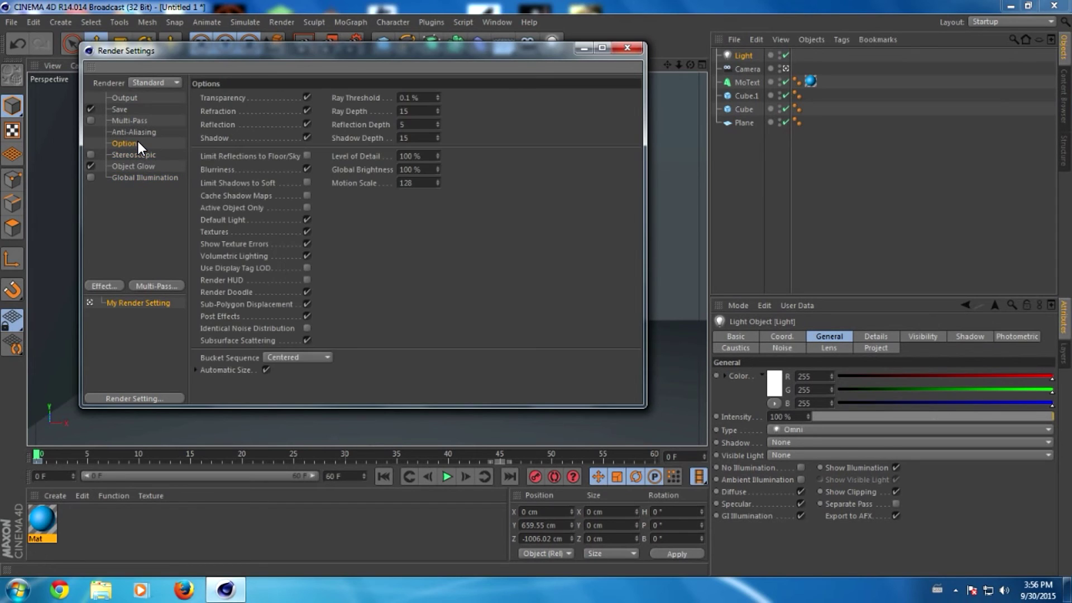
{"action": "left_click", "coordinate": [143, 135]}
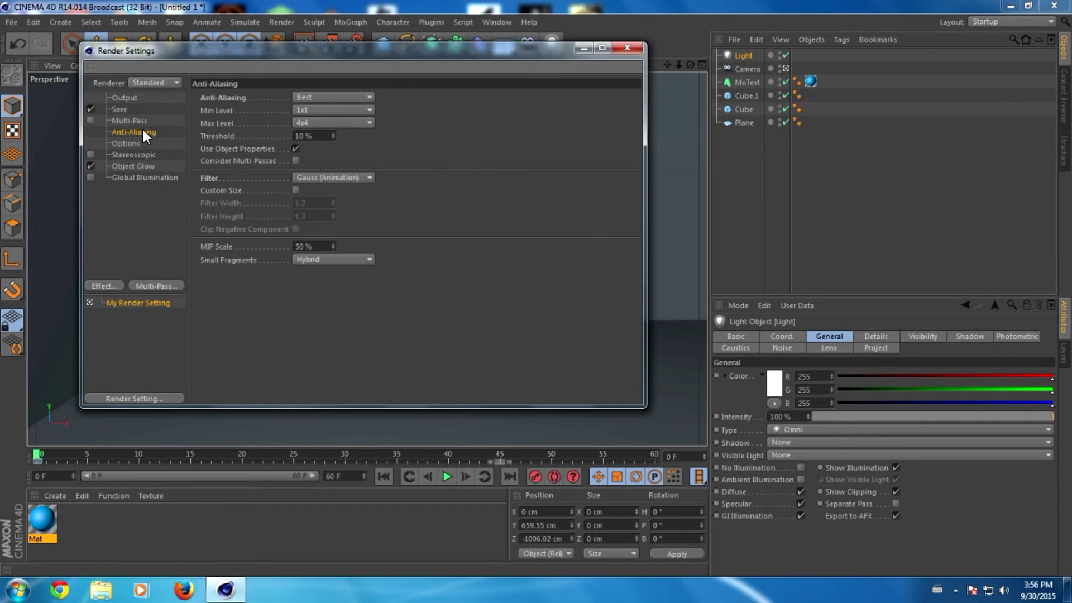
{"action": "left_click", "coordinate": [129, 118]}
{"action": "left_click", "coordinate": [122, 109]}
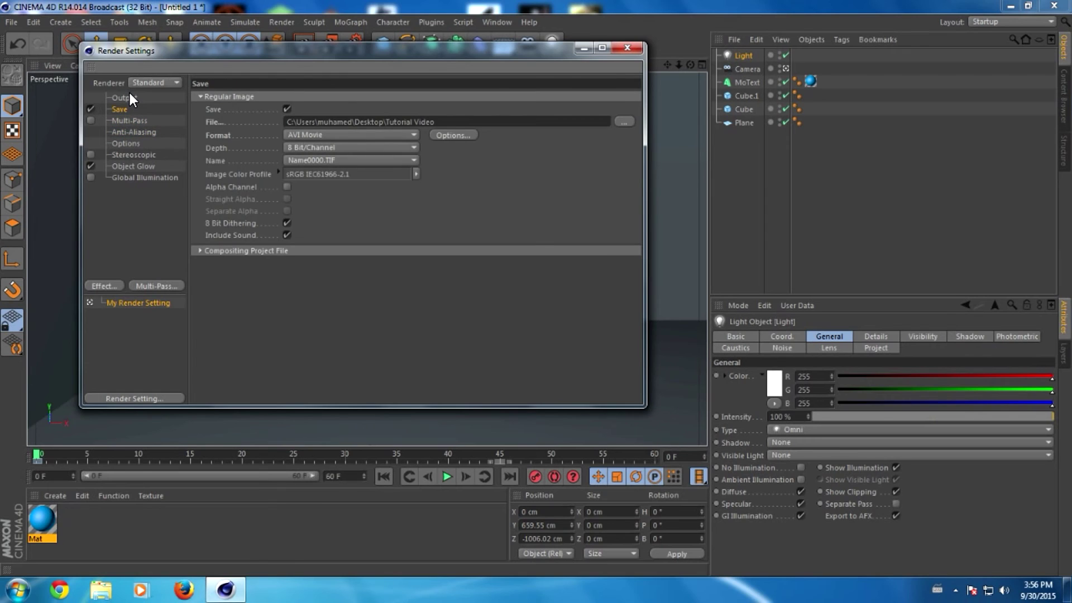
- Accept the AVI compression options, check Output, and close Render Settings
{"action": "left_click", "coordinate": [454, 135]}
{"action": "left_click", "coordinate": [252, 104]}
{"action": "left_click", "coordinate": [128, 98]}
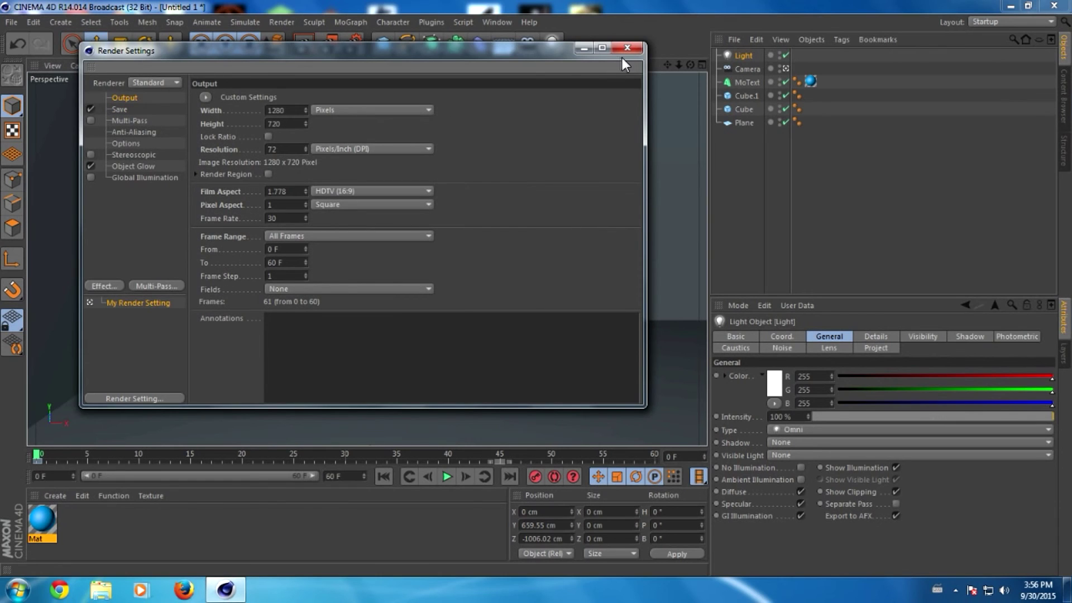
{"action": "left_click", "coordinate": [625, 51]}
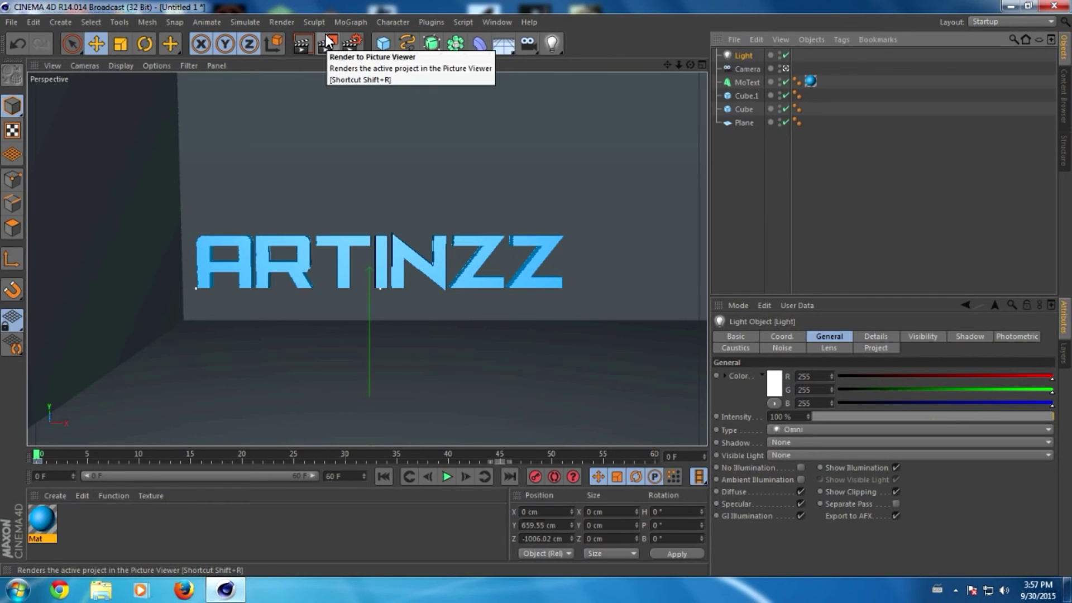
- Render the 61-frame ARTINZZ animation in the Picture Viewer and view frame 0
{"action": "left_click", "coordinate": [324, 43]}
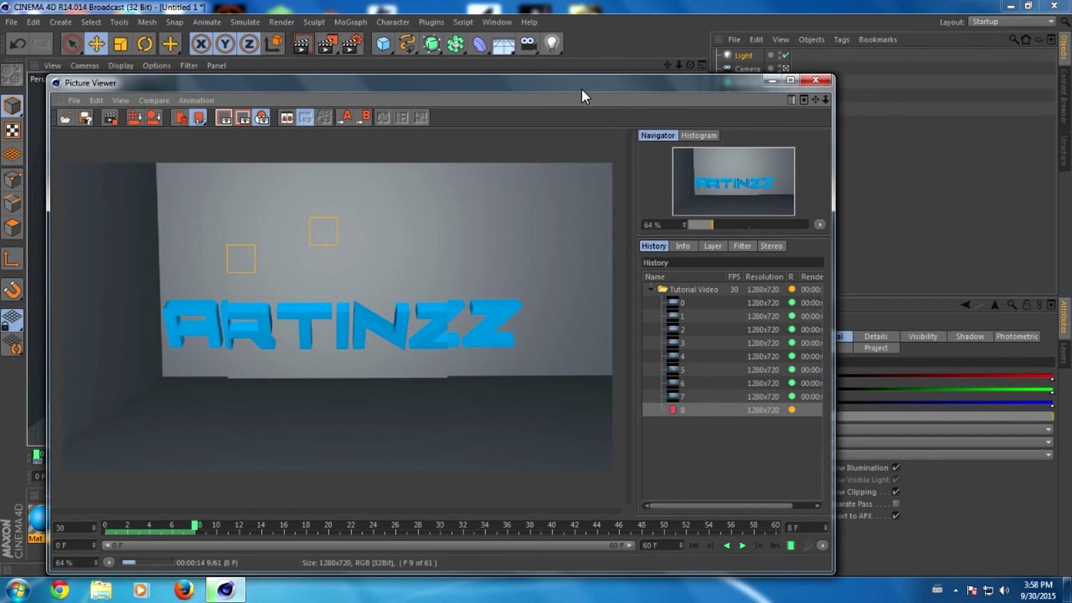
{"action": "left_click_drag", "start_coordinate": [582, 85], "coordinate": [577, 58]}
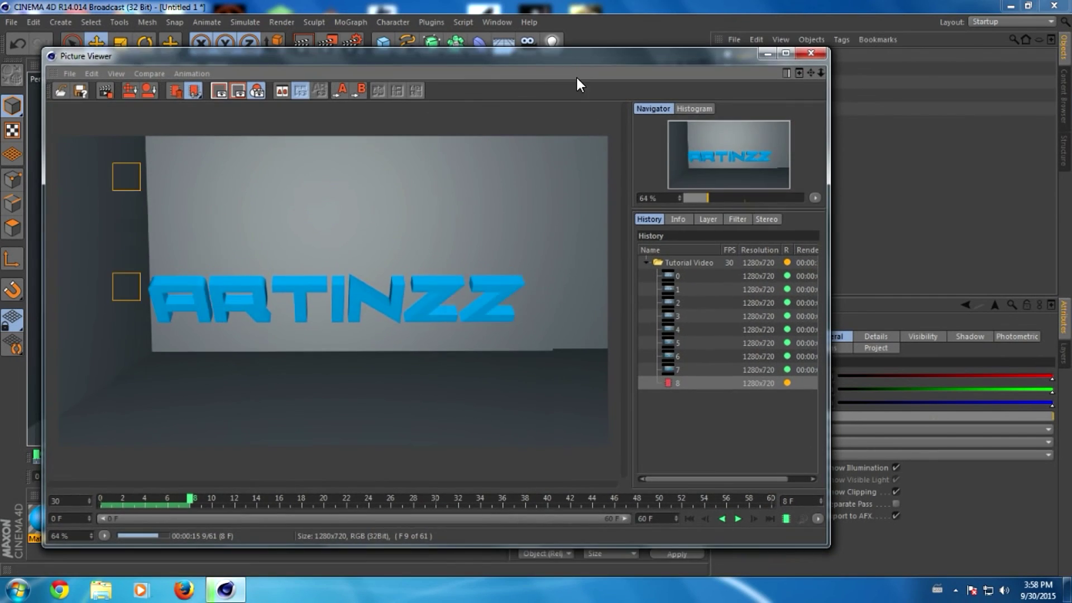
{"action": "left_click", "coordinate": [703, 273]}
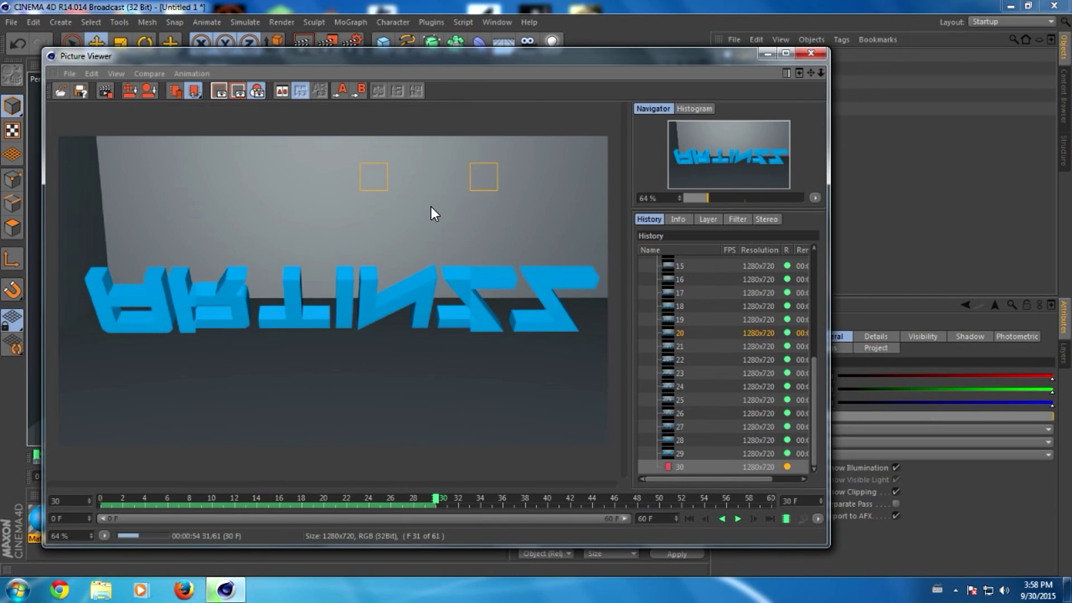
{"action": "left_click", "coordinate": [69, 72]}
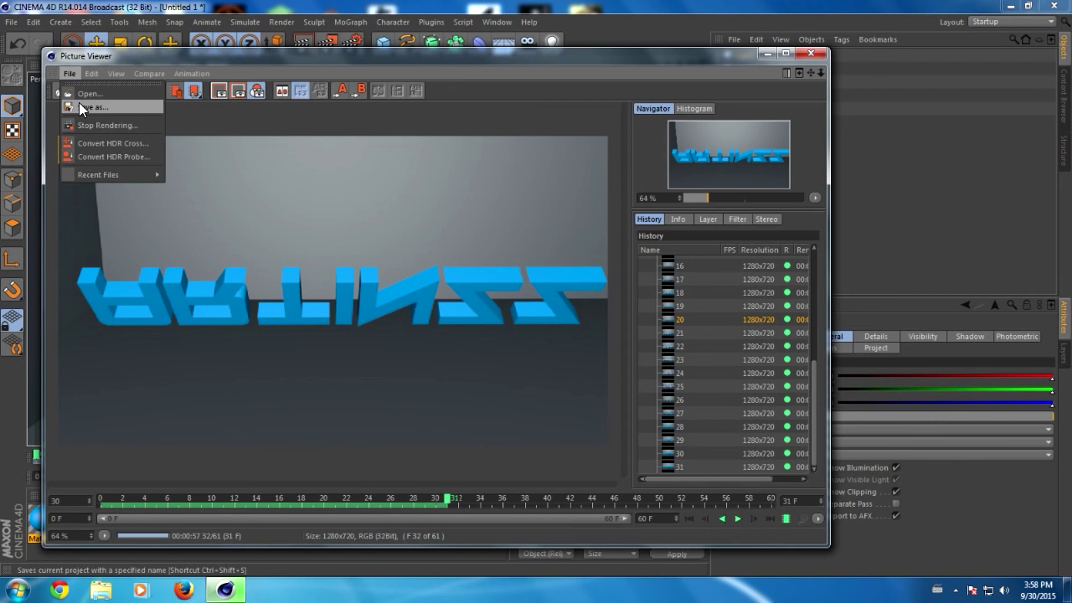
- Minimize Cinema 4D and open the Tutorial Video file from the desktop
{"action": "left_click", "coordinate": [237, 123]}
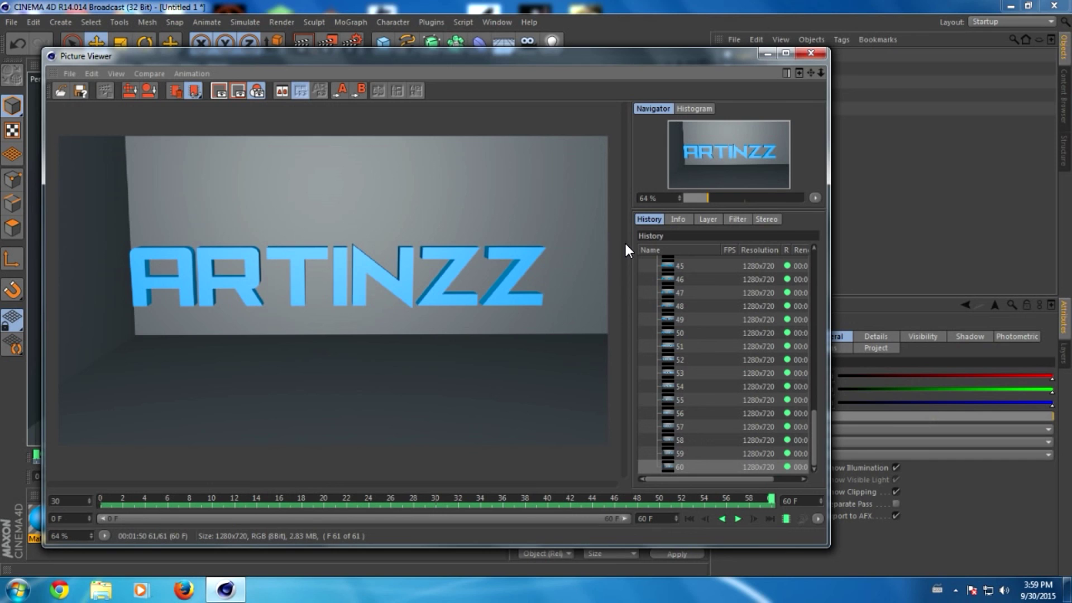
{"action": "left_click", "coordinate": [1009, 5]}
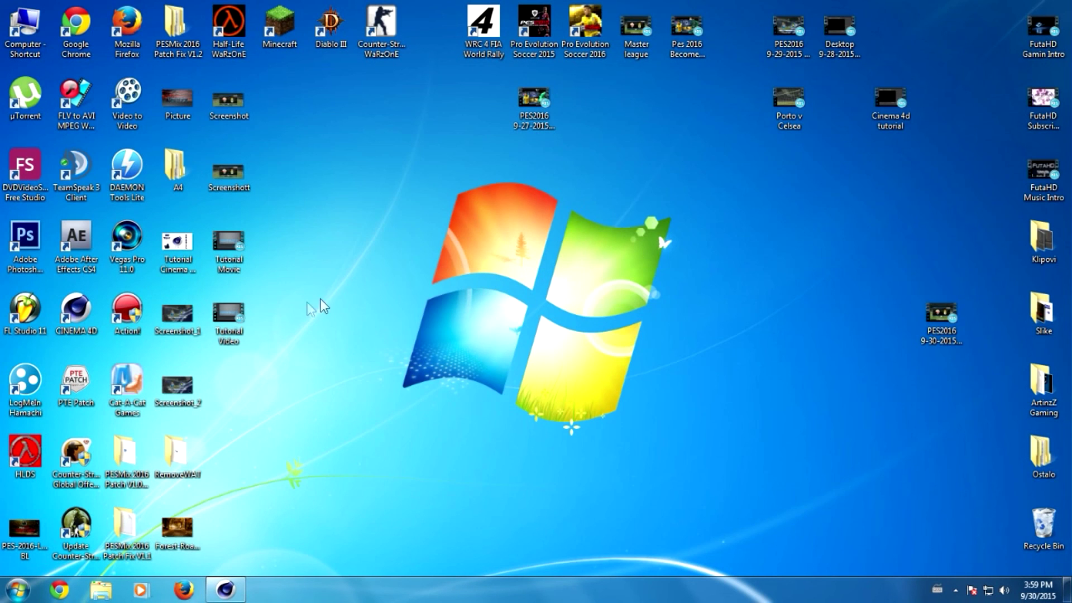
{"action": "left_click_drag", "start_coordinate": [228, 316], "coordinate": [536, 274]}
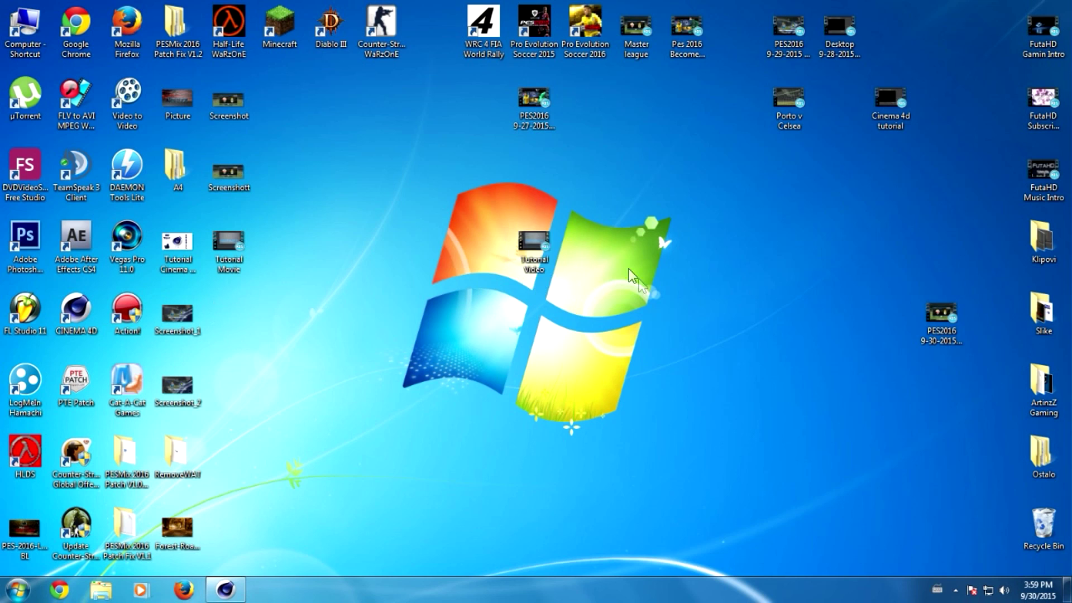
{"action": "double_click", "coordinate": [537, 237]}
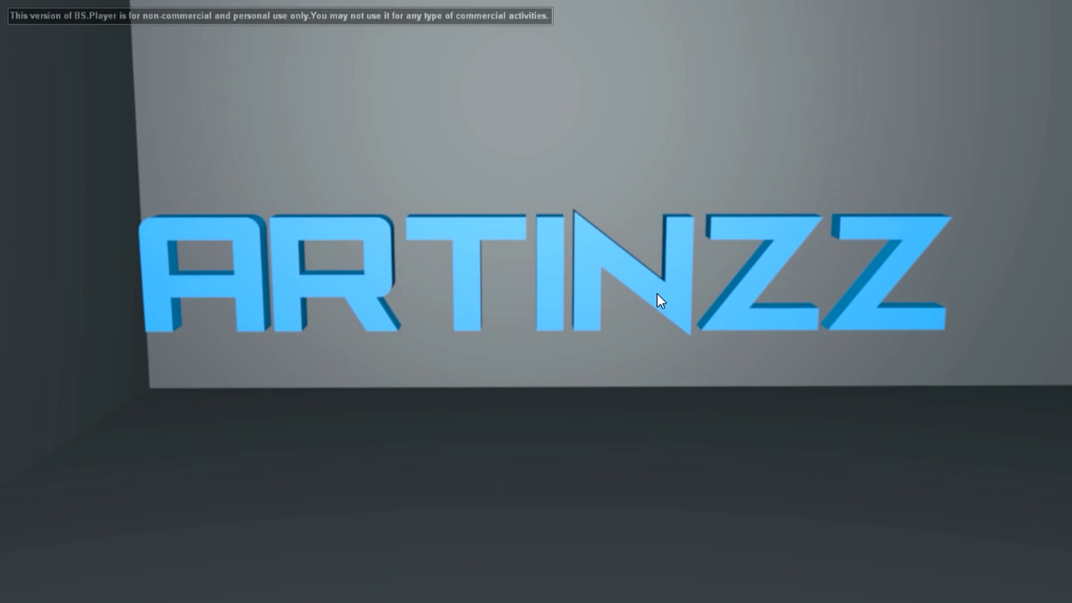
- Pause the ARTINZZ fly-in playback of Tutorial Video in BS.Player
{"action": "left_click", "coordinate": [661, 286]}
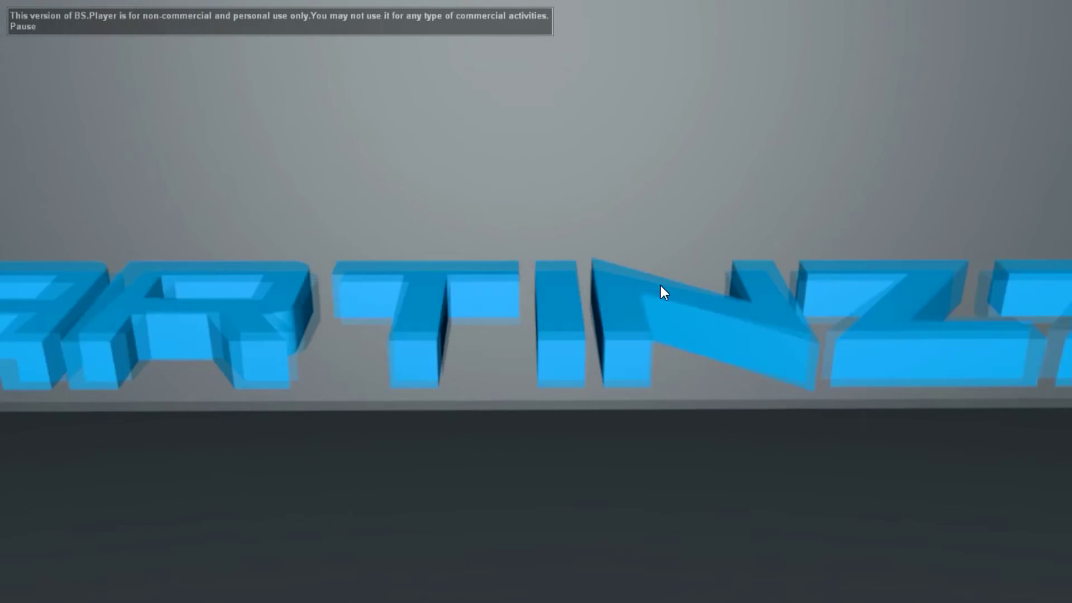